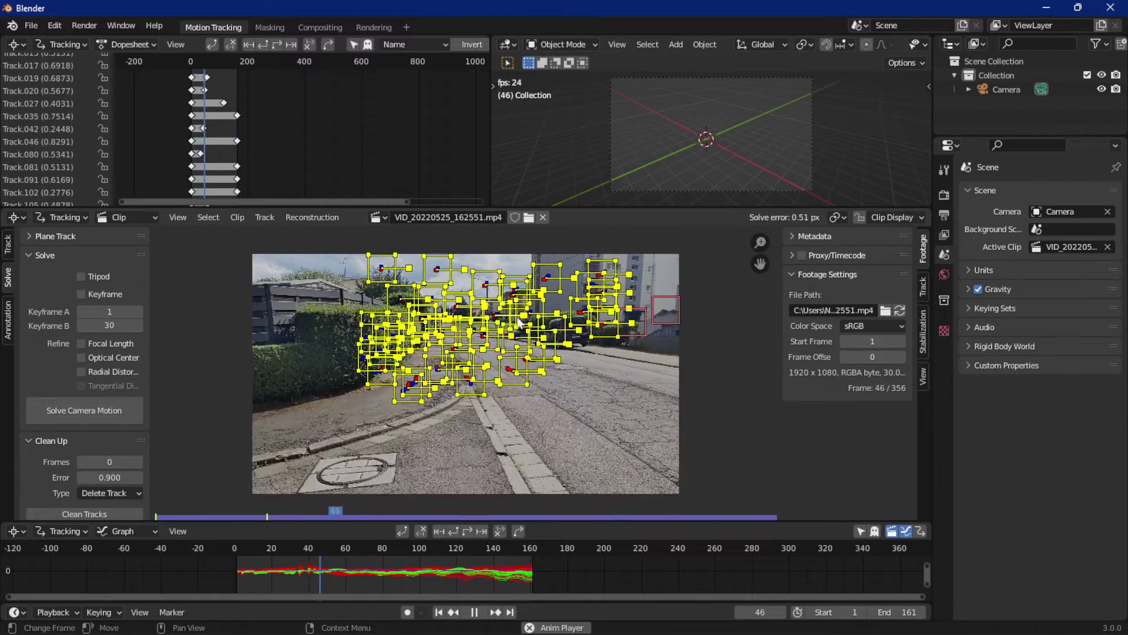
Step: Discard the current unsaved work and start a new file from the VFX template
{"action": "left_click", "coordinate": [41, 23]}
{"action": "mouse_move", "coordinate": [50, 41]}
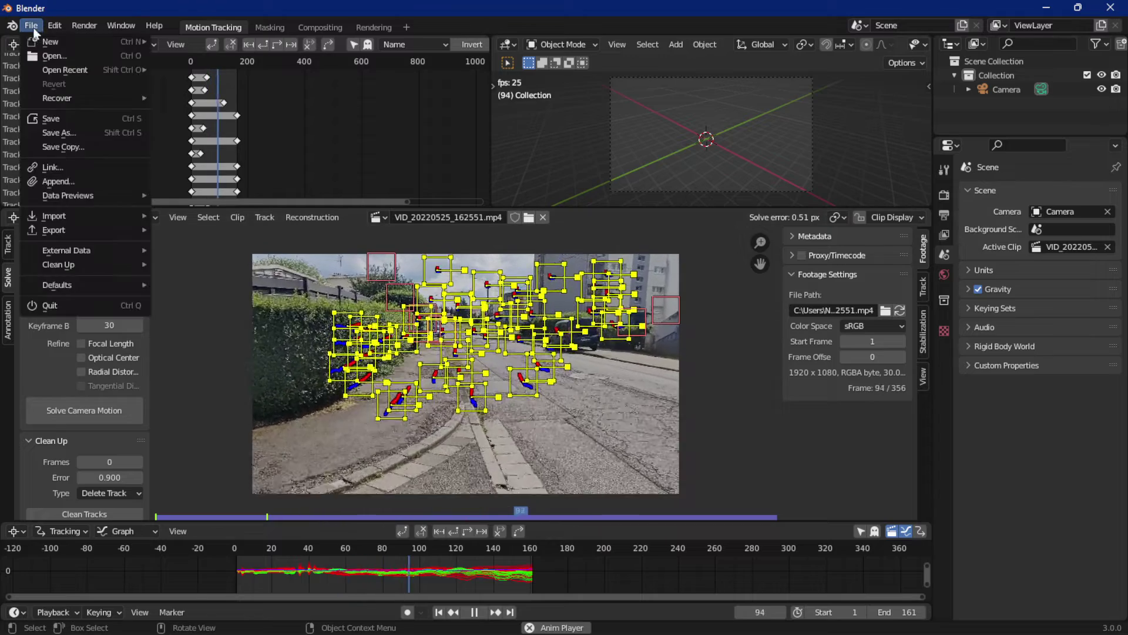
{"action": "left_click", "coordinate": [167, 42]}
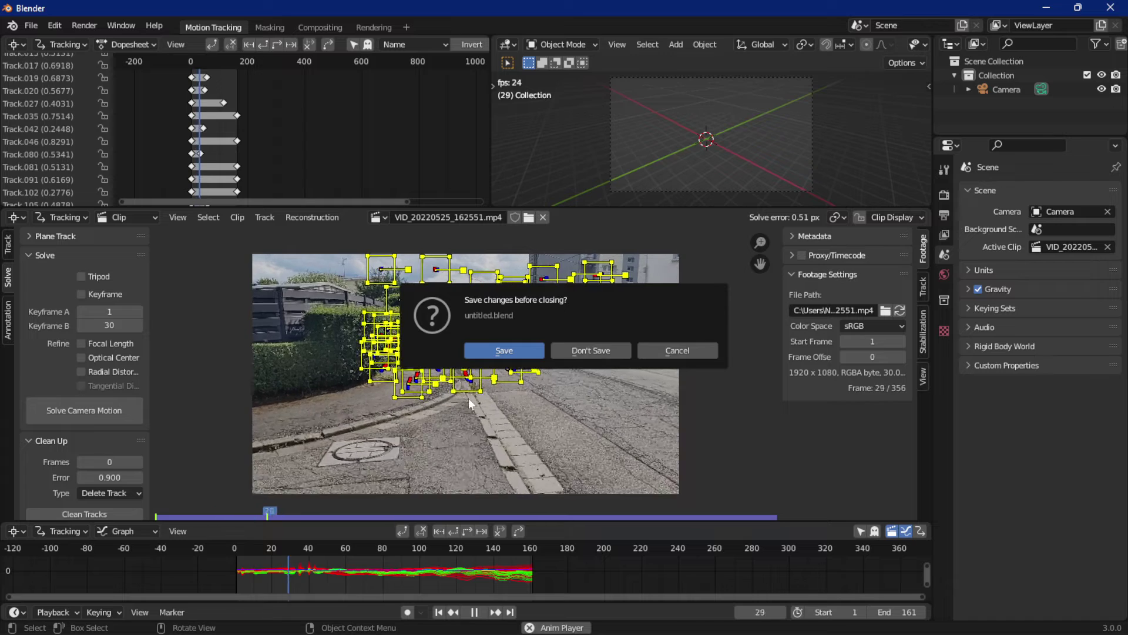
{"action": "left_click", "coordinate": [575, 352]}
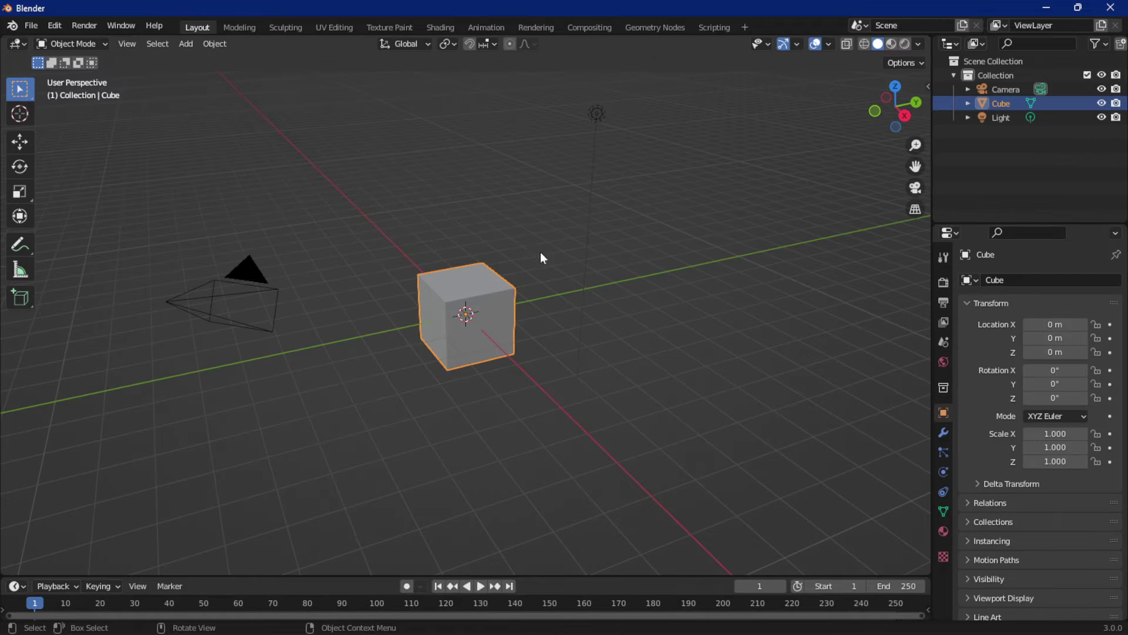
{"action": "left_click", "coordinate": [31, 27]}
{"action": "mouse_move", "coordinate": [50, 41]}
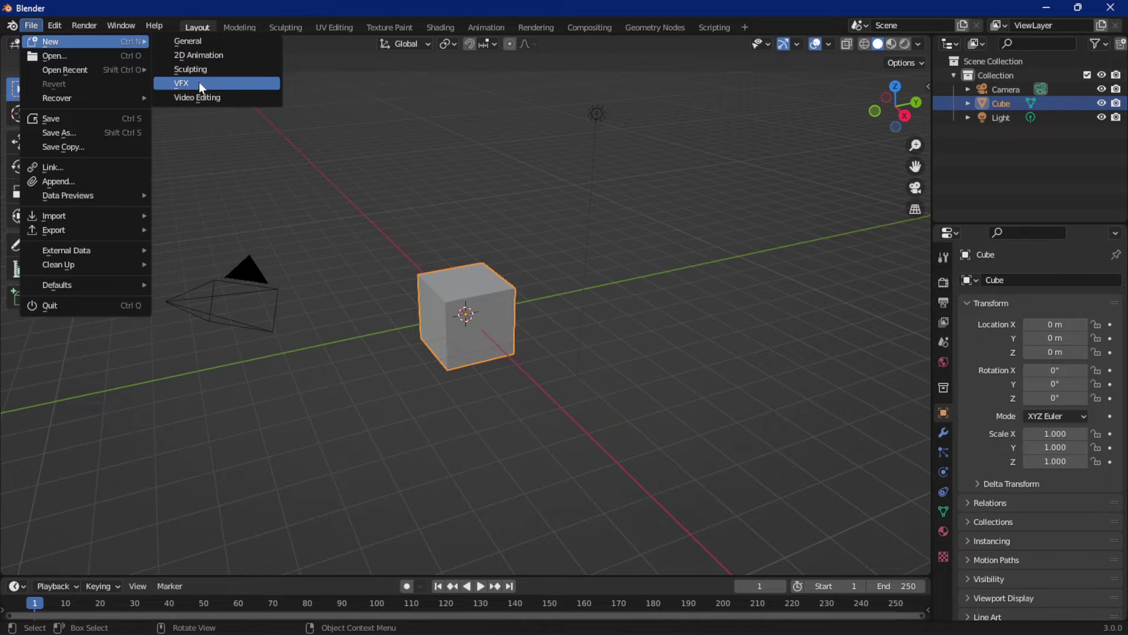
{"action": "left_click", "coordinate": [234, 91]}
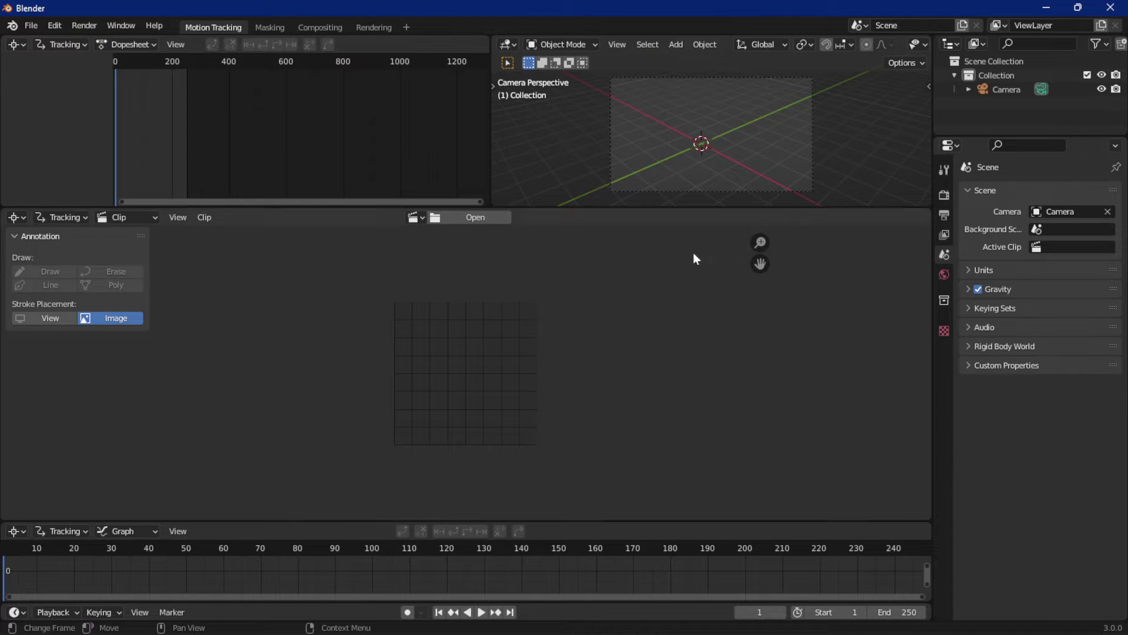
Step: Load the clip VID_20220525_162551.mp4 from the tracking folder into the Clip editor
{"action": "left_click", "coordinate": [469, 221]}
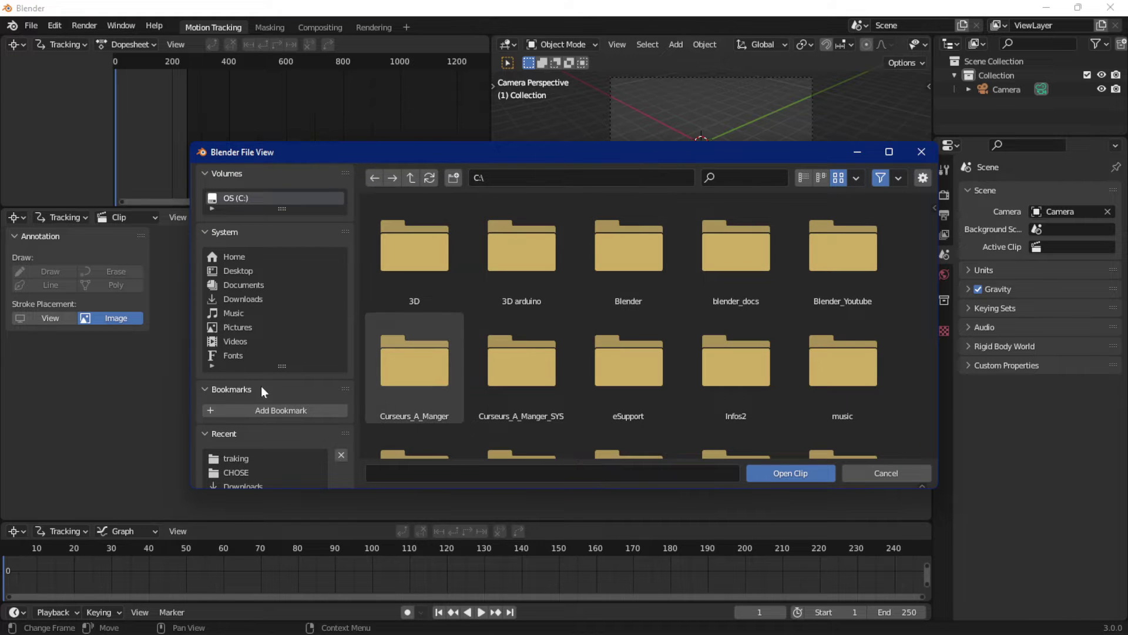
{"action": "left_click", "coordinate": [225, 456]}
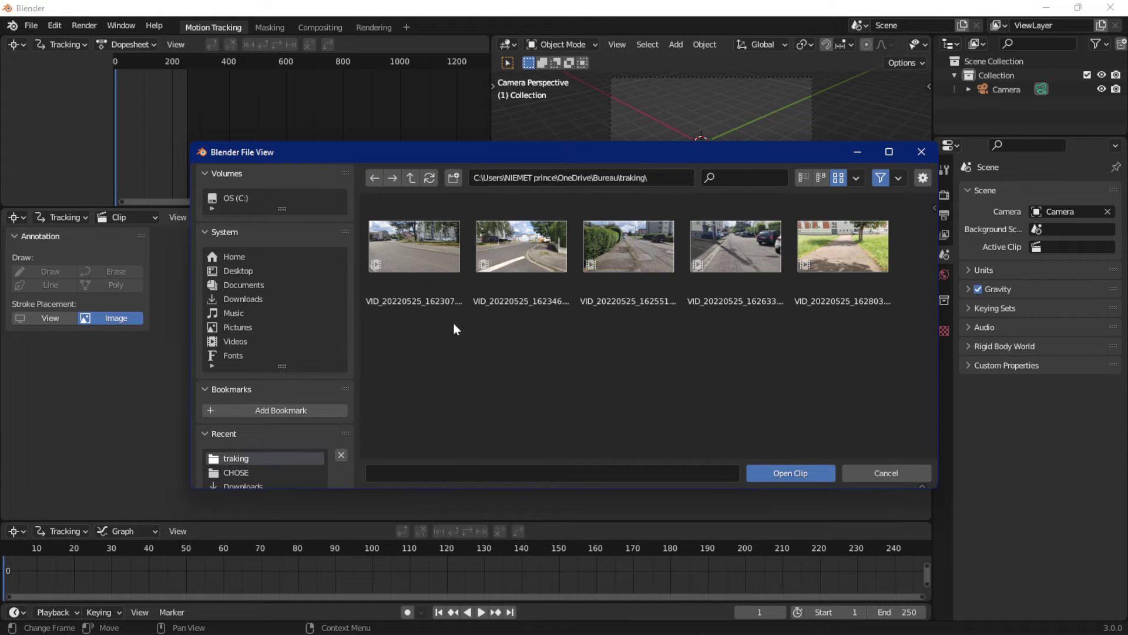
{"action": "left_click", "coordinate": [646, 256]}
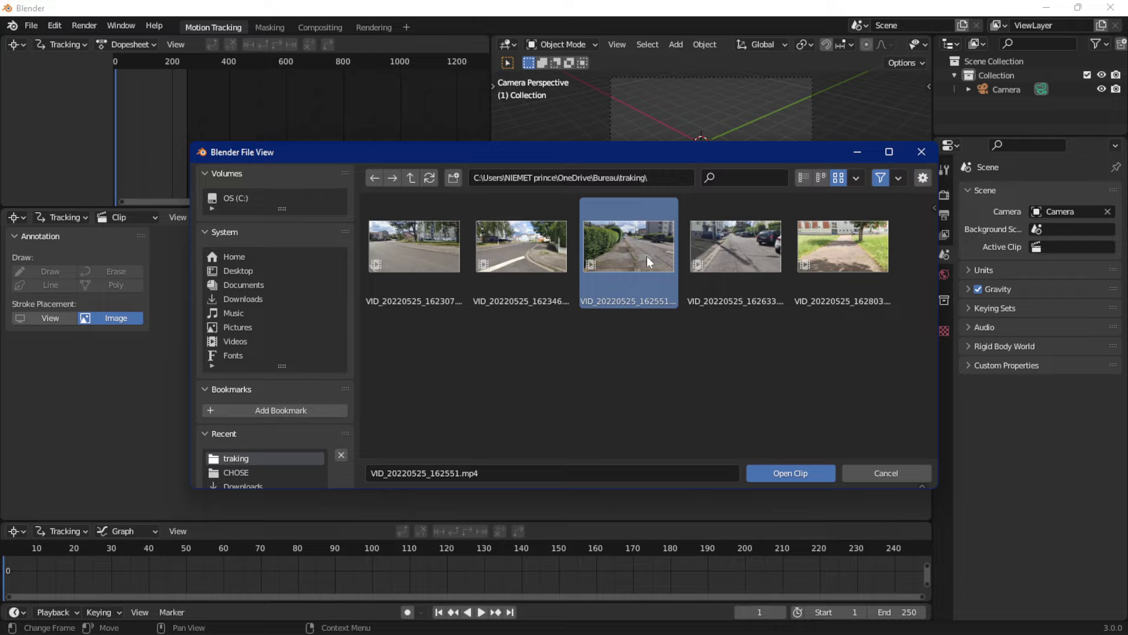
{"action": "left_click", "coordinate": [792, 476]}
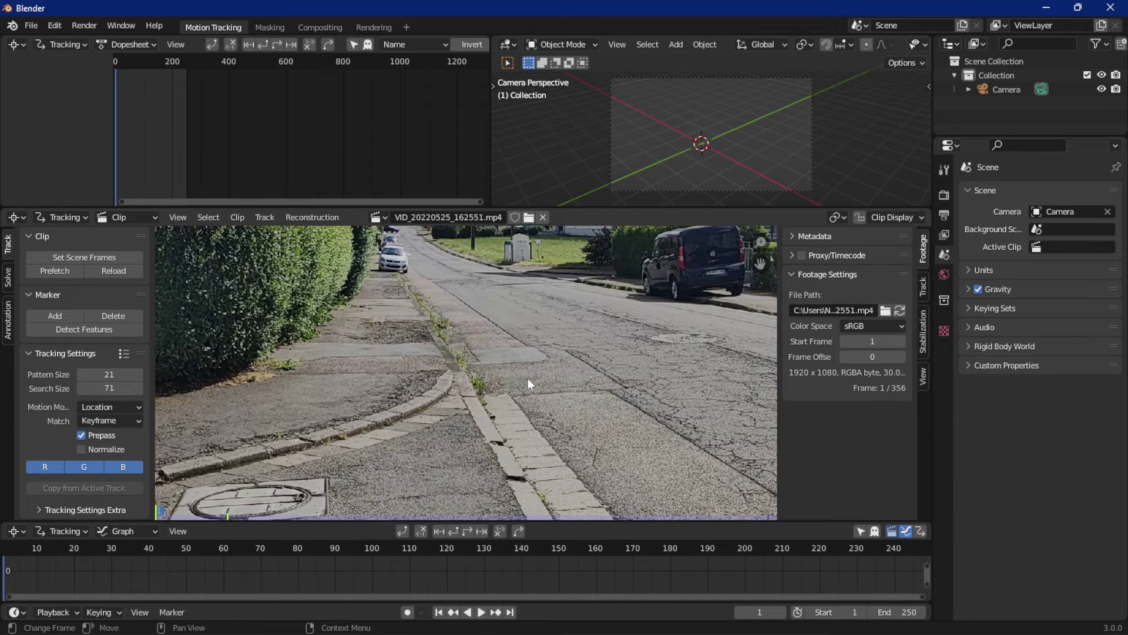
Step: Zoom out to fit the street clip and prefetch its frames into memory
{"action": "scroll", "coordinate": [530, 378], "scroll_direction": "down", "scroll_amount": 1}
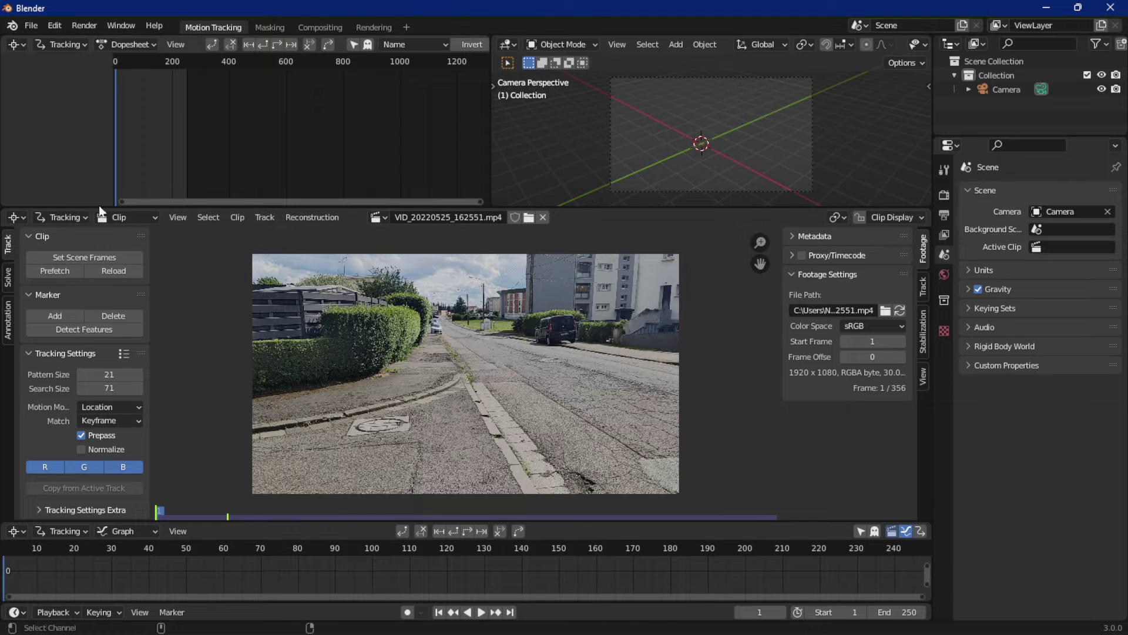
{"action": "left_click", "coordinate": [52, 272]}
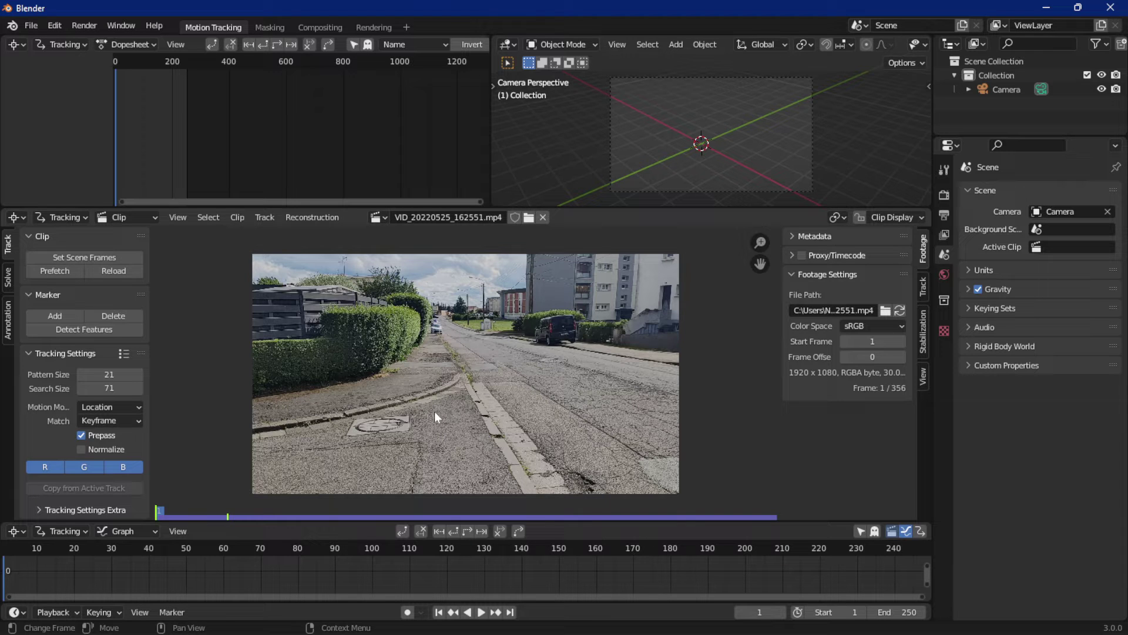
{"action": "key", "text": "ctrl"}
{"action": "left_click", "coordinate": [408, 398], "text": "ctrl"}
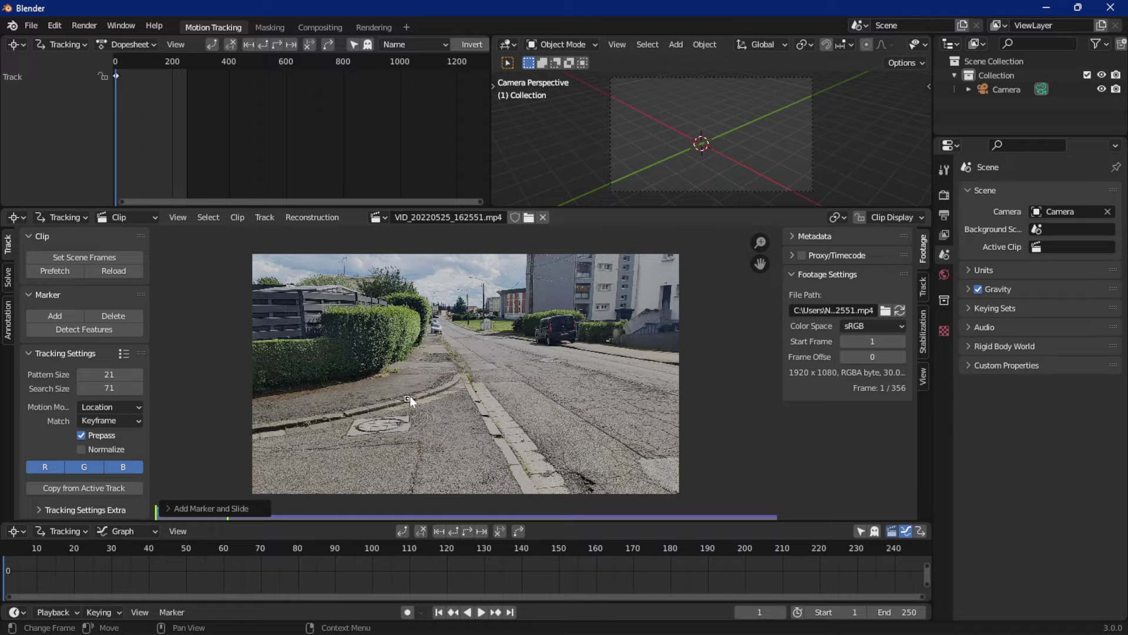
{"action": "key", "text": "s"}
{"action": "left_click", "coordinate": [445, 441]}
{"action": "key", "text": "r"}
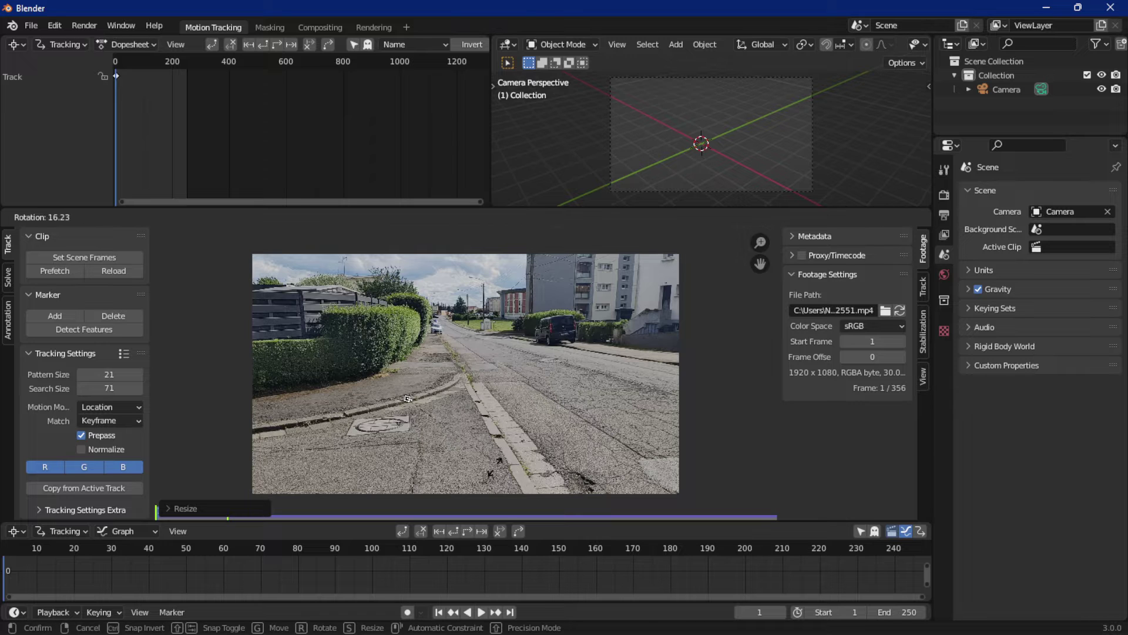
{"action": "left_click", "coordinate": [496, 415]}
{"action": "key", "text": "g"}
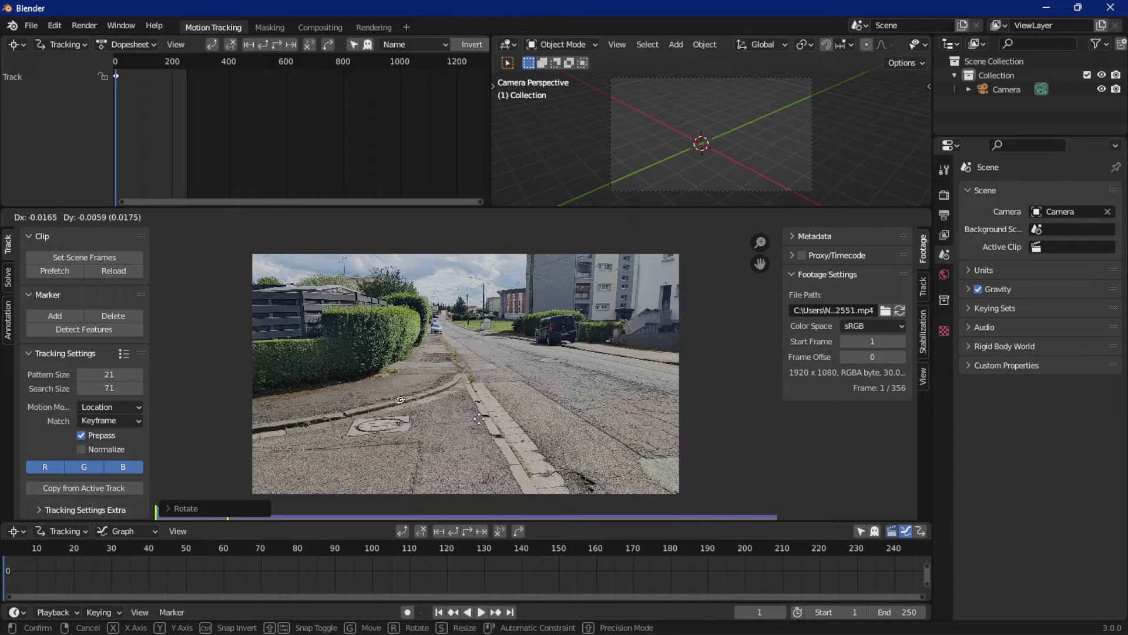
{"action": "left_click", "coordinate": [473, 423]}
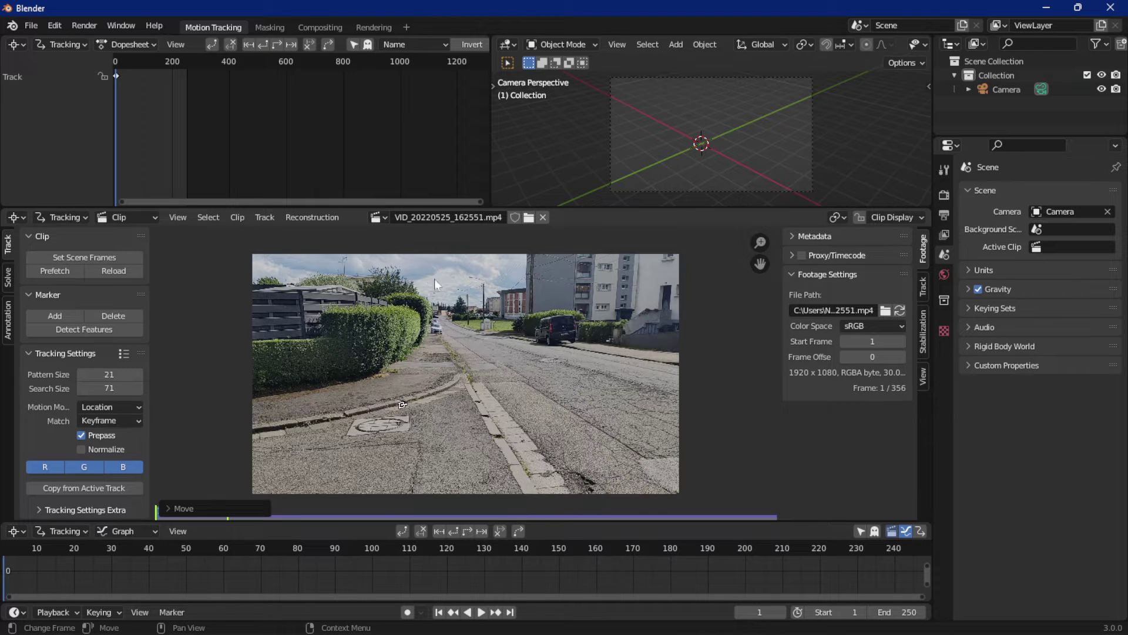
{"action": "left_click", "coordinate": [103, 314]}
{"action": "left_click", "coordinate": [86, 314]}
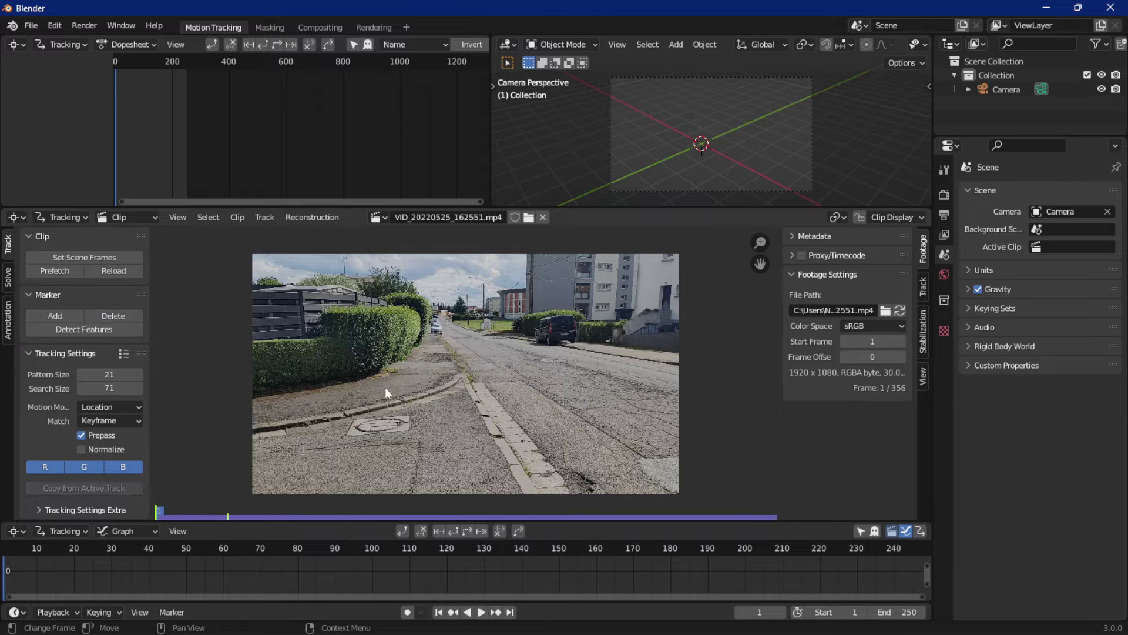
{"action": "left_click", "coordinate": [455, 381], "text": "ctrl"}
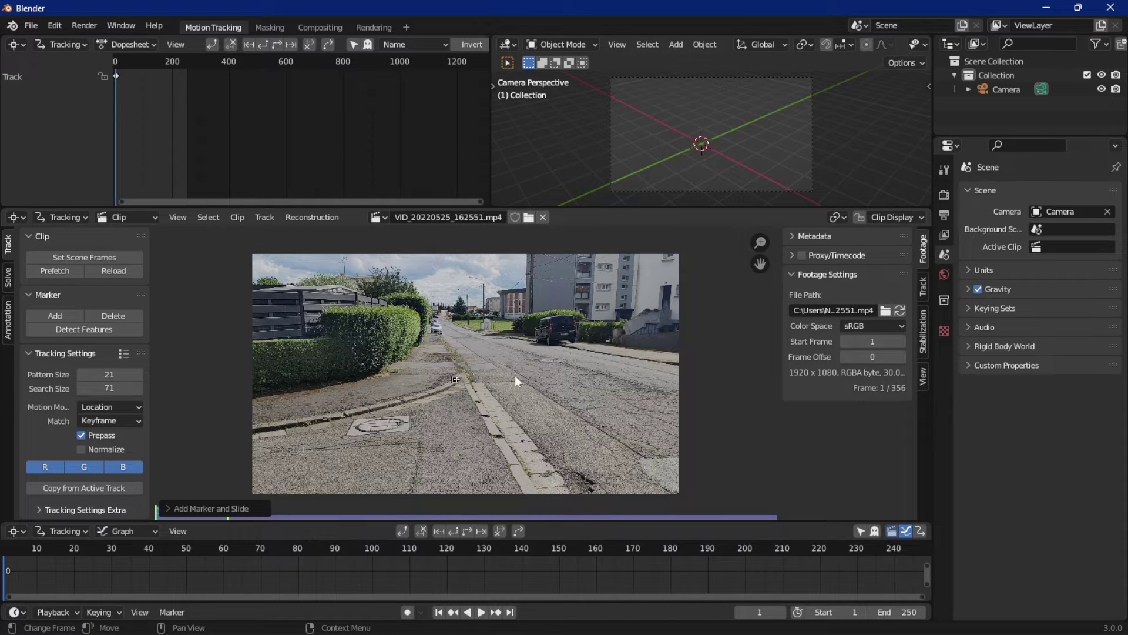
{"action": "key", "text": "s"}
{"action": "left_click", "coordinate": [541, 377]}
{"action": "key", "text": "x"}
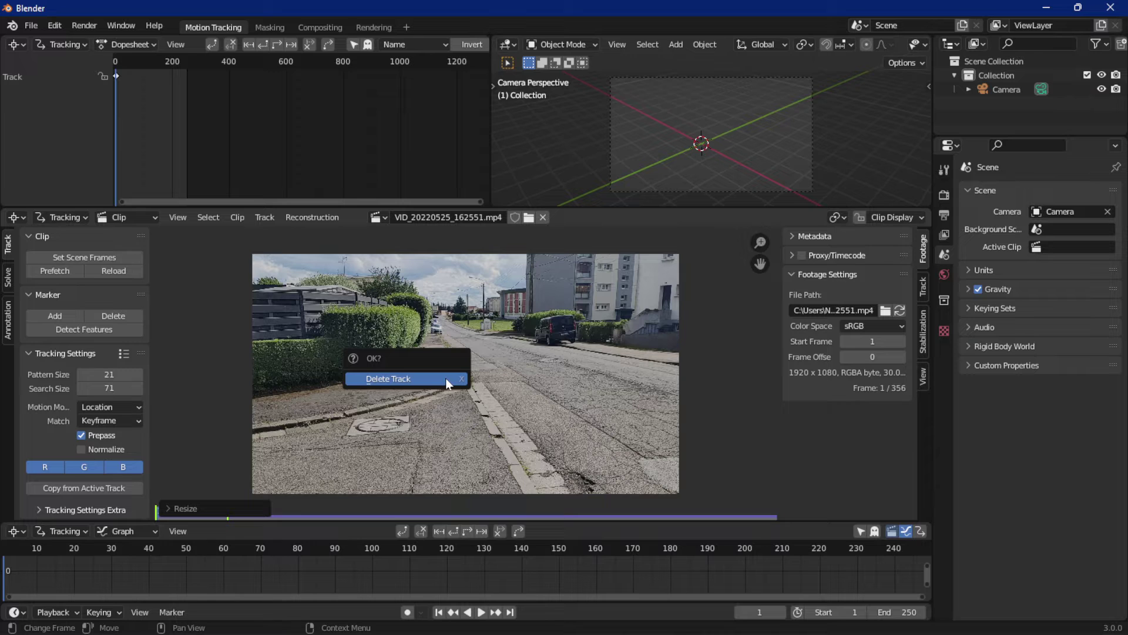
{"action": "left_click", "coordinate": [445, 378]}
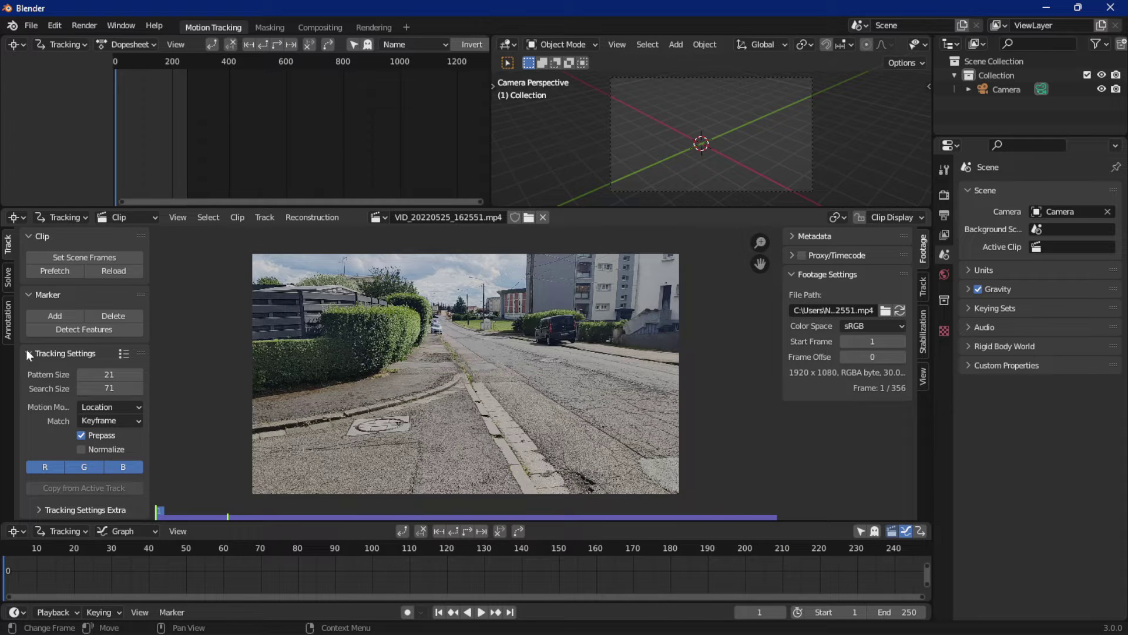
Step: Set the marker pattern size to 113 and search size to 182
{"action": "mouse_move", "coordinate": [109, 374]}
{"action": "left_mouse_down"}
{"action": "mouse_move", "coordinate": [138, 374]}
{"action": "mouse_move", "coordinate": [112, 374]}
{"action": "left_mouse_up"}
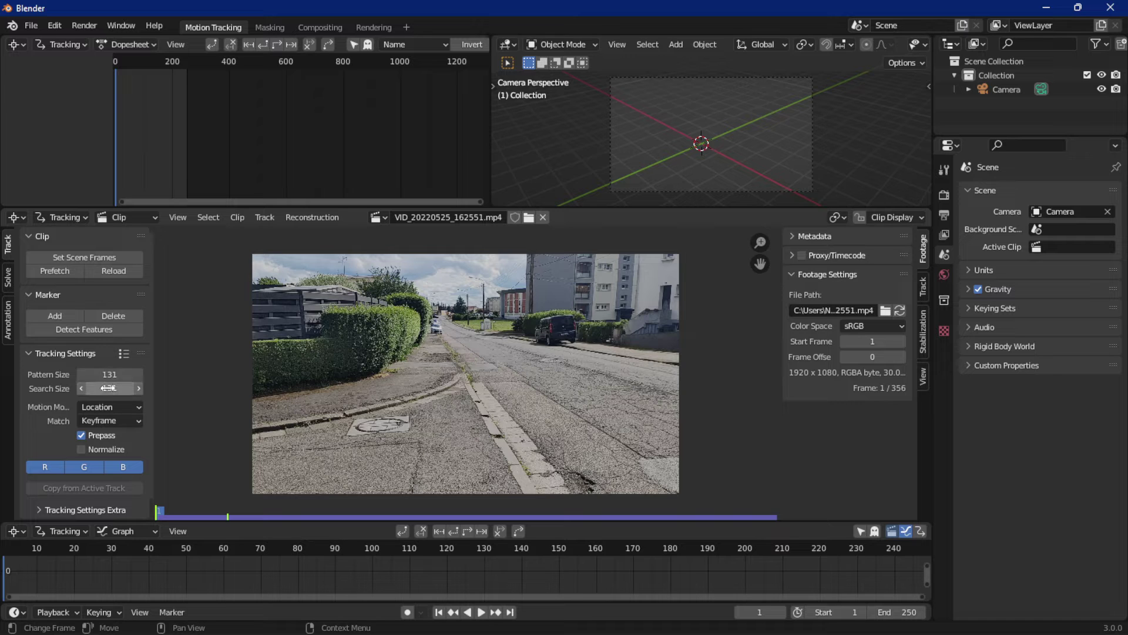
{"action": "left_click_drag", "start_coordinate": [108, 387], "coordinate": [116, 358]}
{"action": "left_click_drag", "start_coordinate": [109, 388], "coordinate": [116, 387]}
Step: Add two markers on the kerb line, show their search areas, and reposition one
{"action": "left_click", "coordinate": [449, 389], "text": "ctrl"}
{"action": "left_click", "coordinate": [477, 396], "text": "ctrl"}
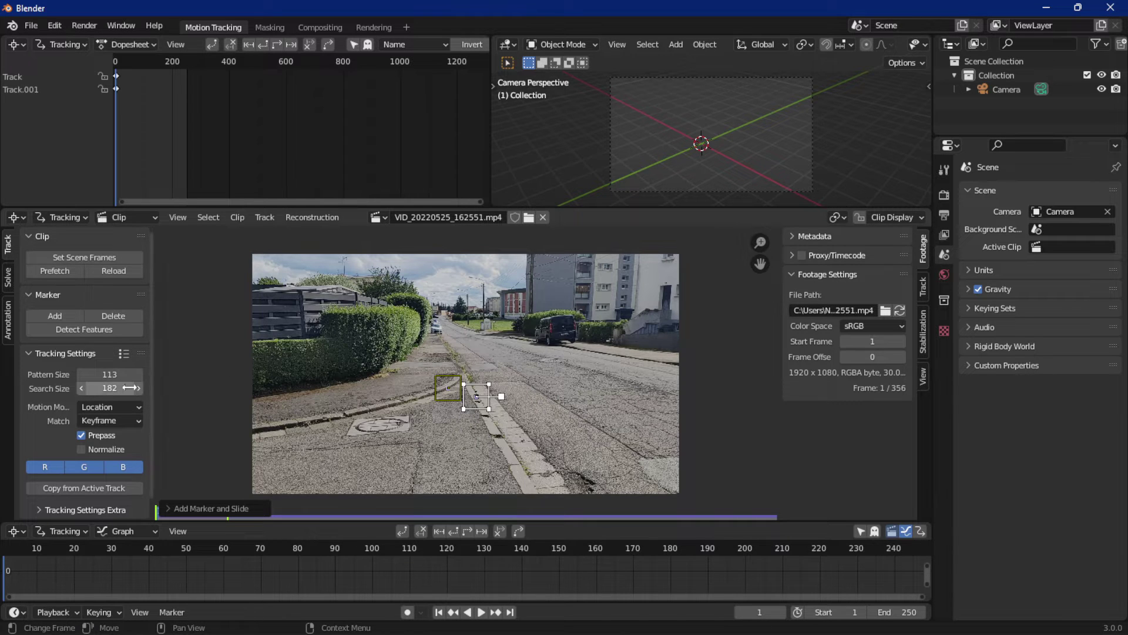
{"action": "left_click", "coordinate": [887, 218]}
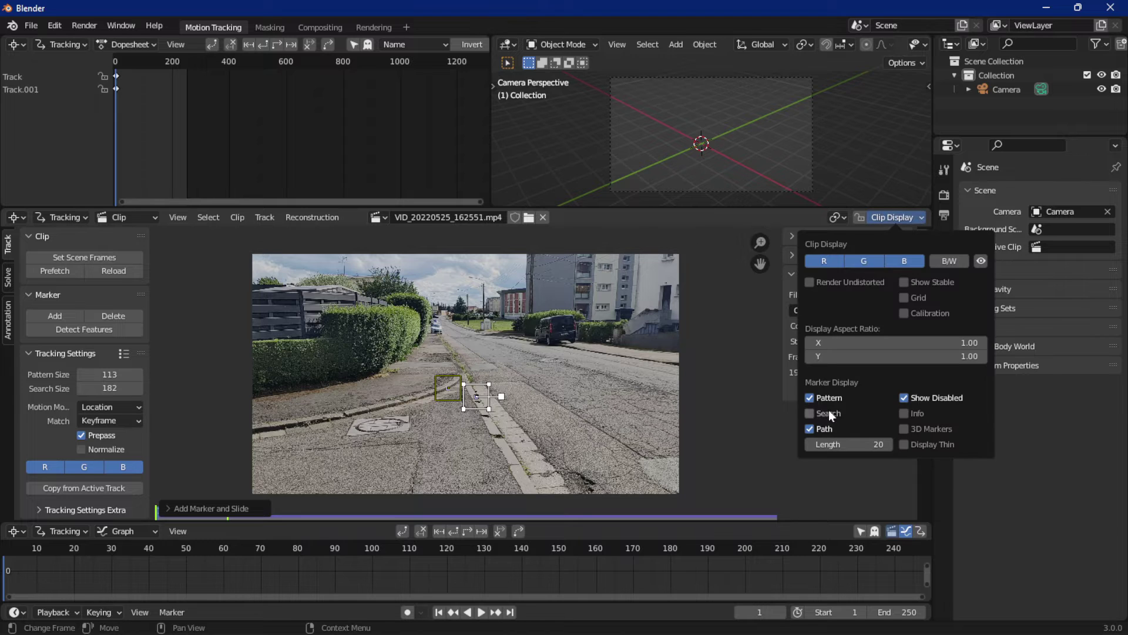
{"action": "left_click", "coordinate": [811, 413]}
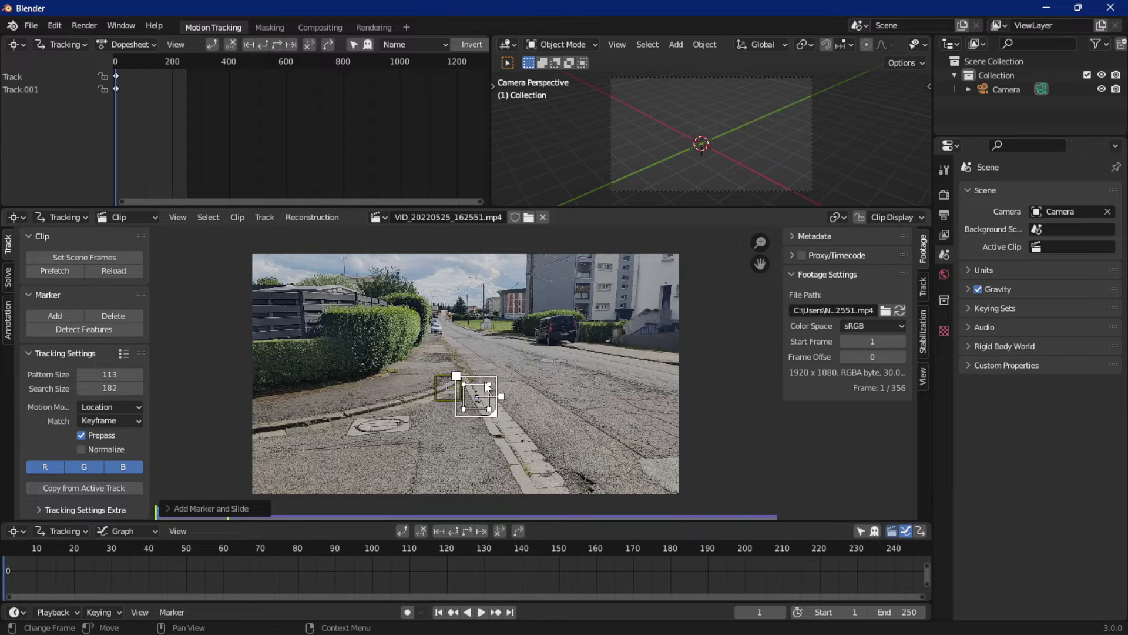
{"action": "mouse_move", "coordinate": [472, 395]}
{"action": "left_mouse_down"}
{"action": "mouse_move", "coordinate": [438, 395]}
{"action": "mouse_move", "coordinate": [505, 387]}
{"action": "left_mouse_up"}
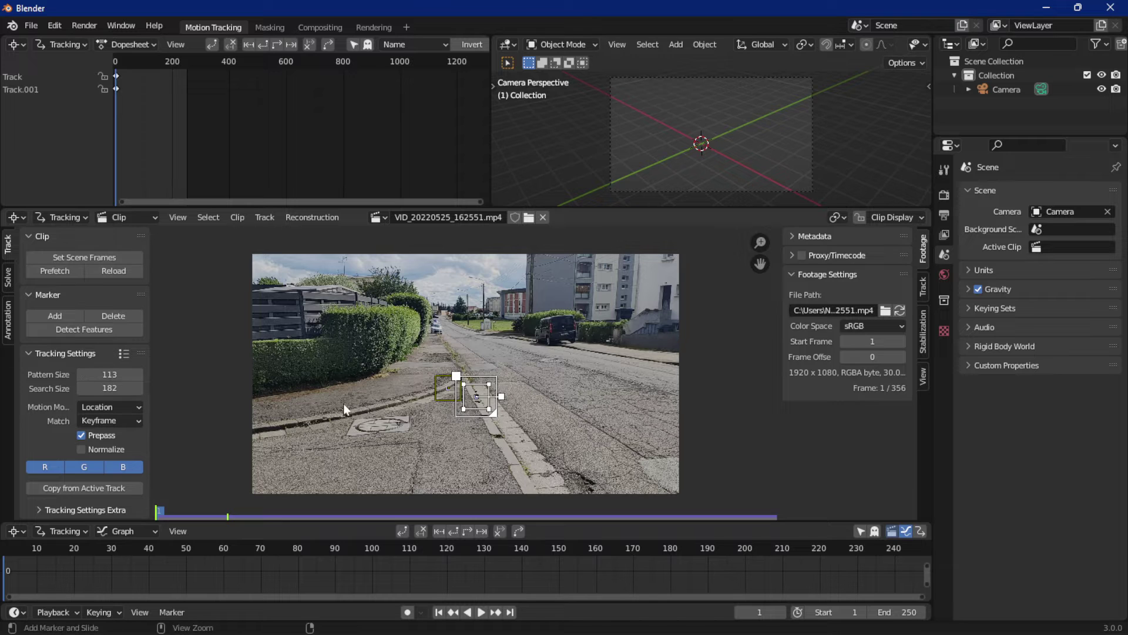
Step: Add ten markers along the kerb, manhole, paving stones and around the parked car
{"action": "left_click", "coordinate": [326, 422], "text": "ctrl"}
{"action": "left_click", "coordinate": [380, 406], "text": "ctrl"}
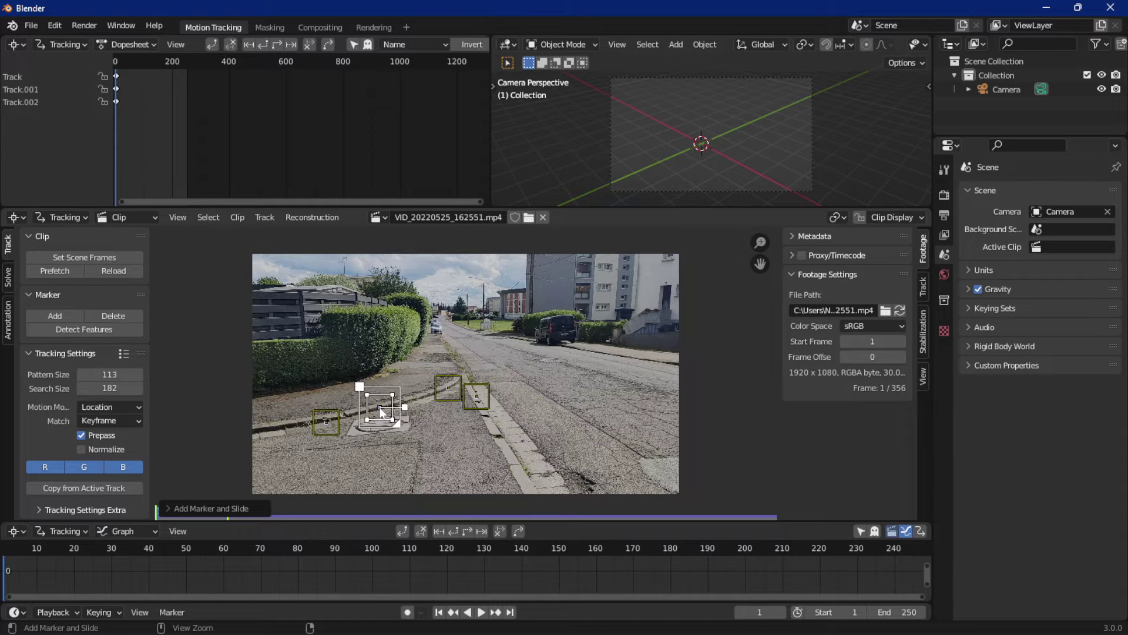
{"action": "left_click", "coordinate": [419, 399], "text": "ctrl"}
{"action": "left_click", "coordinate": [481, 411], "text": "ctrl"}
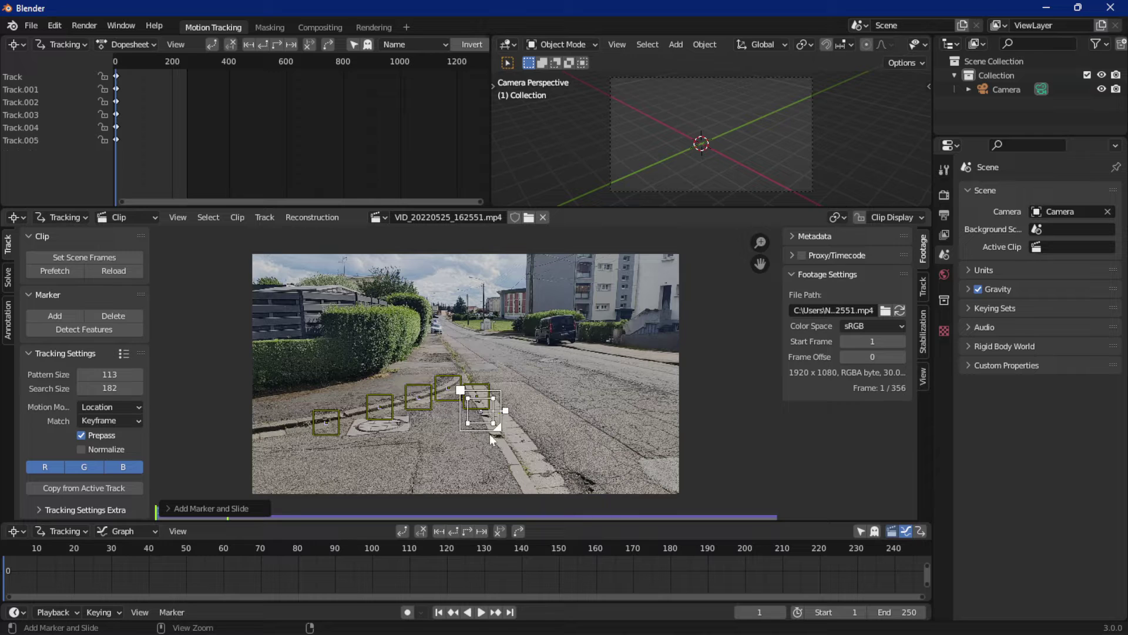
{"action": "left_click", "coordinate": [497, 432], "text": "ctrl"}
{"action": "left_click", "coordinate": [629, 361], "text": "ctrl"}
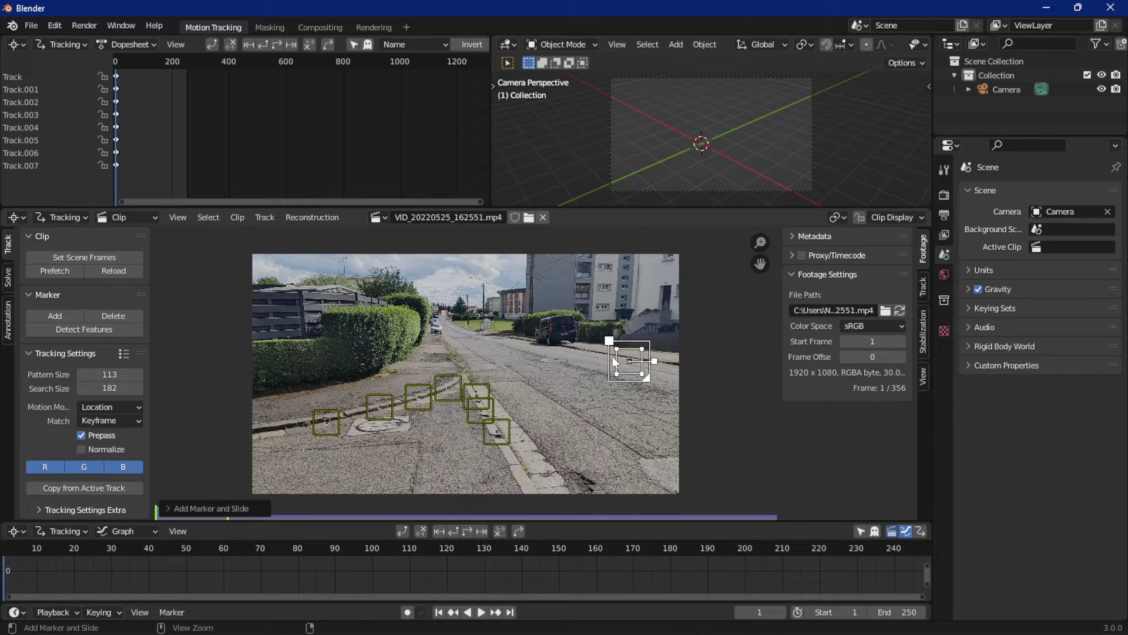
{"action": "left_click", "coordinate": [589, 351], "text": "ctrl"}
{"action": "left_click", "coordinate": [559, 346], "text": "ctrl"}
{"action": "left_click", "coordinate": [592, 335], "text": "ctrl"}
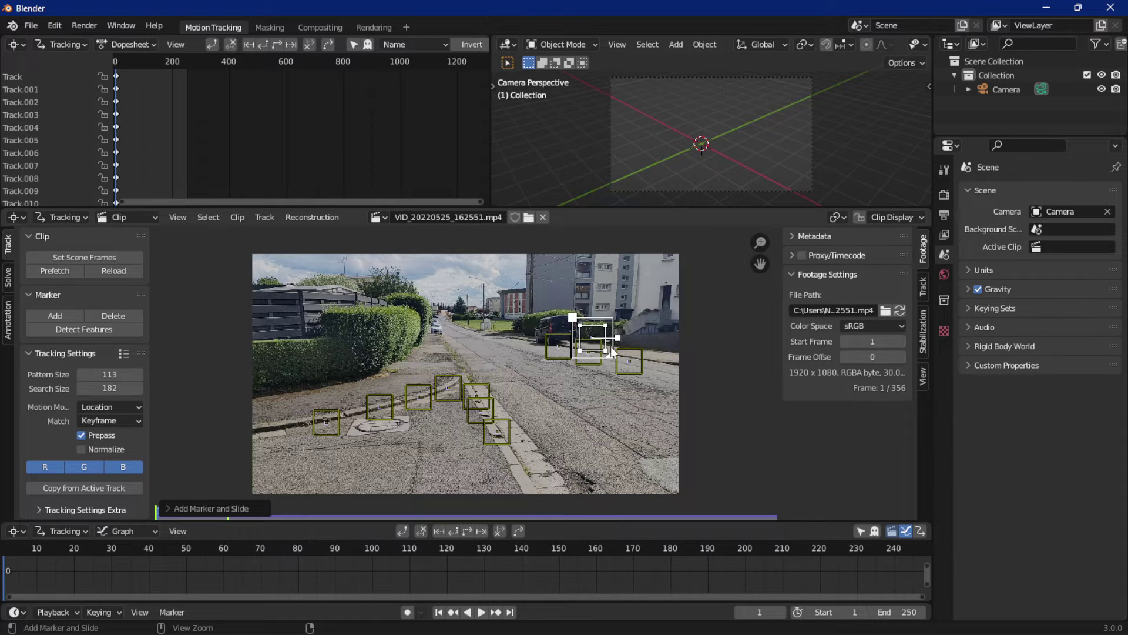
{"action": "left_click", "coordinate": [644, 352], "text": "ctrl"}
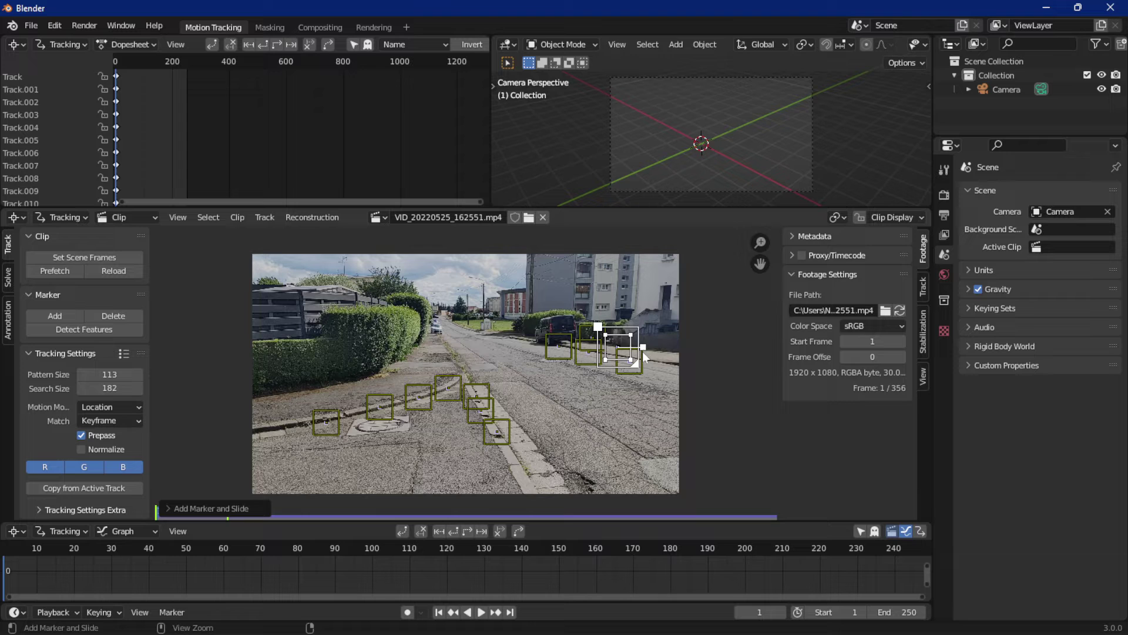
Step: Add three markers on the apartment building and nudge the upper one into place
{"action": "left_click", "coordinate": [633, 269], "text": "ctrl"}
{"action": "left_click", "coordinate": [627, 303], "text": "ctrl"}
{"action": "left_click", "coordinate": [592, 271], "text": "ctrl"}
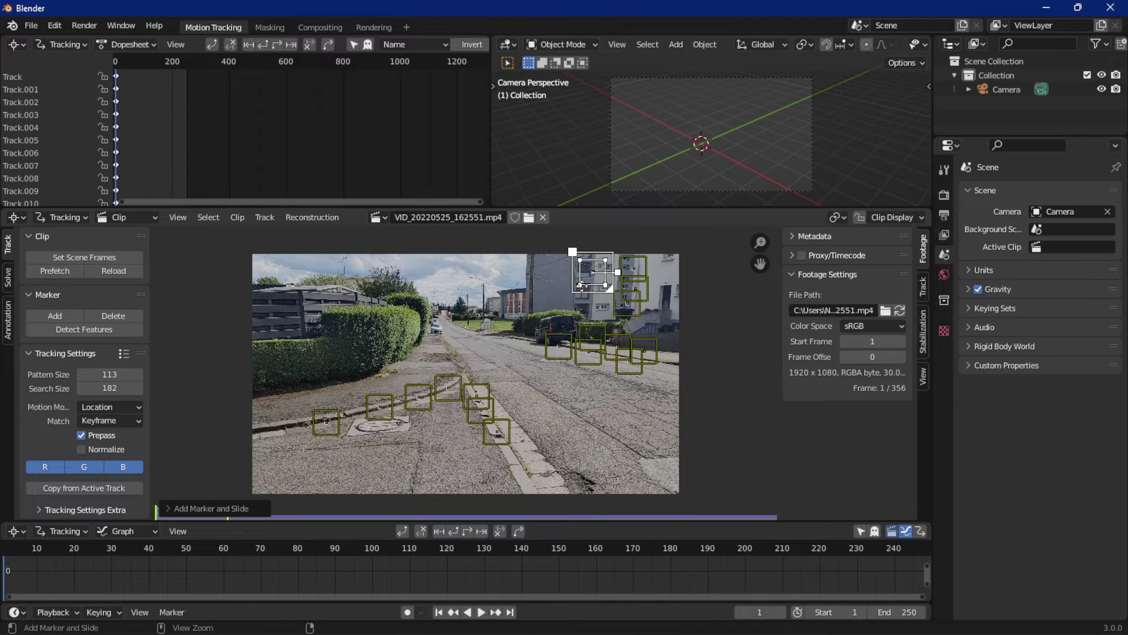
{"action": "left_click_drag", "start_coordinate": [588, 288], "coordinate": [595, 312], "text": "ctrl"}
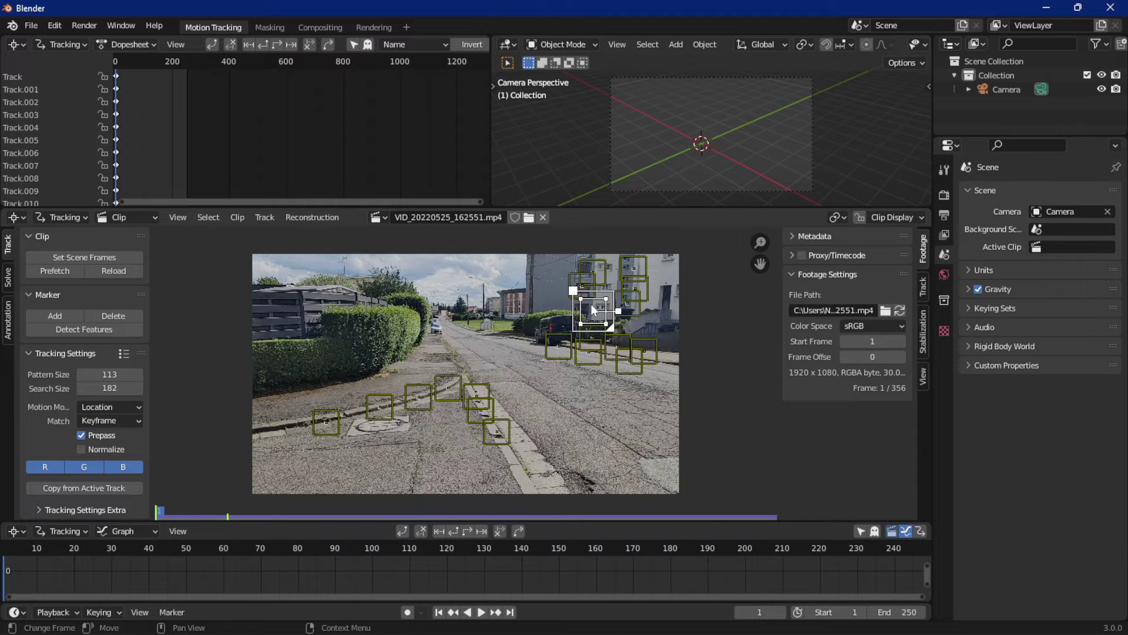
{"action": "left_click", "coordinate": [580, 288]}
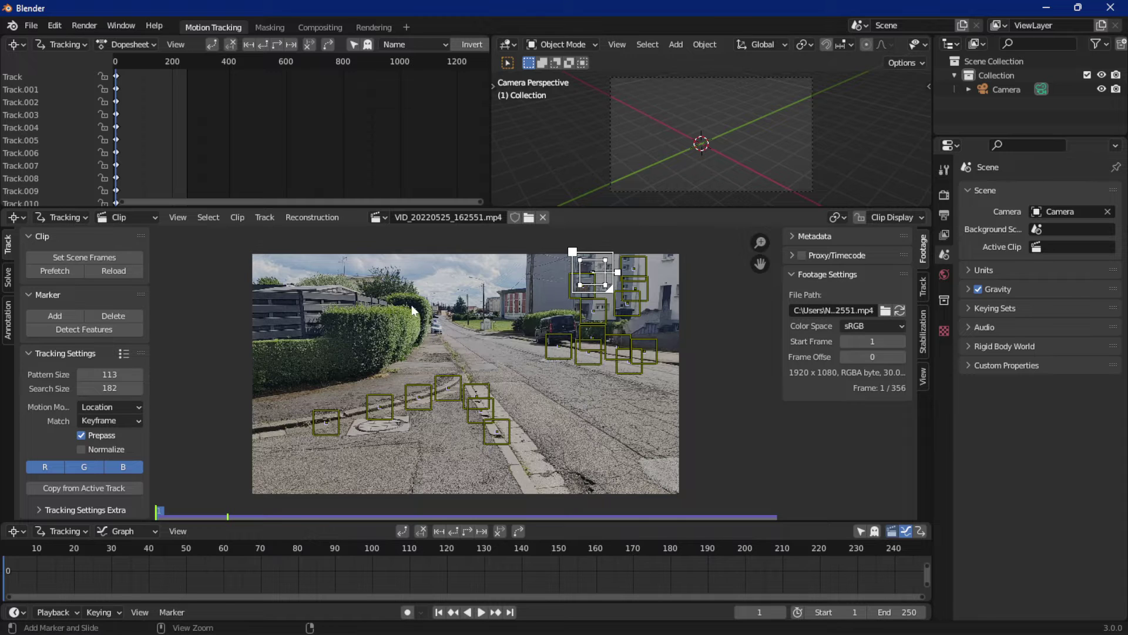
Step: Add markers on the trees above the hedge, the distant street and the road surface
{"action": "mouse_move", "coordinate": [395, 298]}
{"action": "left_mouse_down", "text": "ctrl"}
{"action": "mouse_move", "coordinate": [423, 328]}
{"action": "mouse_move", "coordinate": [420, 351]}
{"action": "mouse_move", "coordinate": [499, 333]}
{"action": "left_mouse_up", "text": "ctrl"}
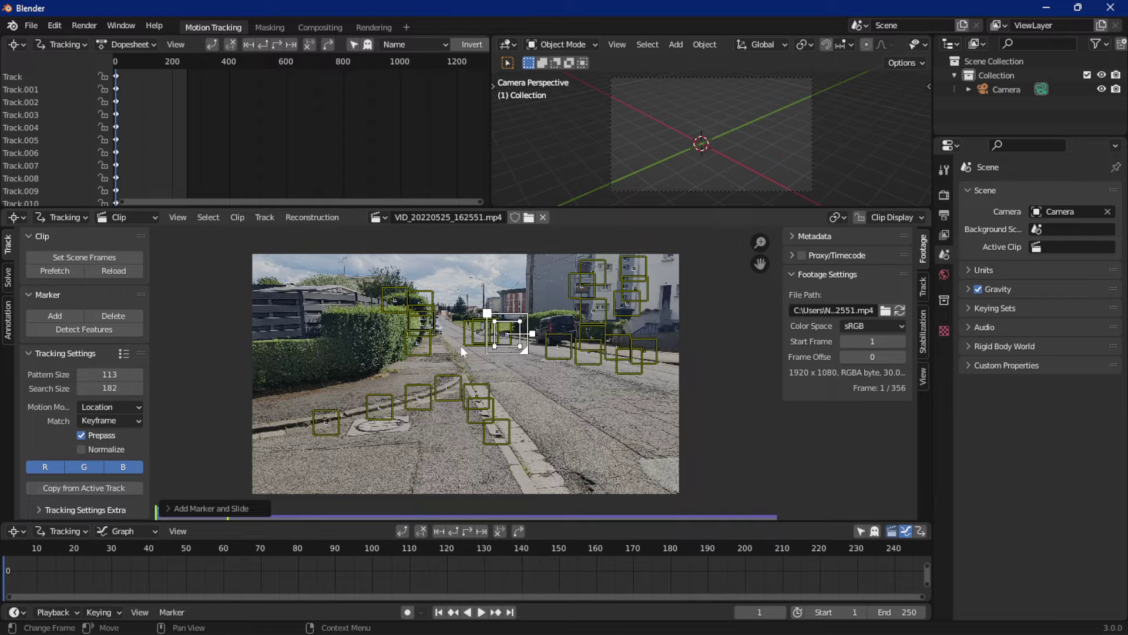
{"action": "left_click_drag", "start_coordinate": [469, 348], "coordinate": [476, 355], "text": "ctrl"}
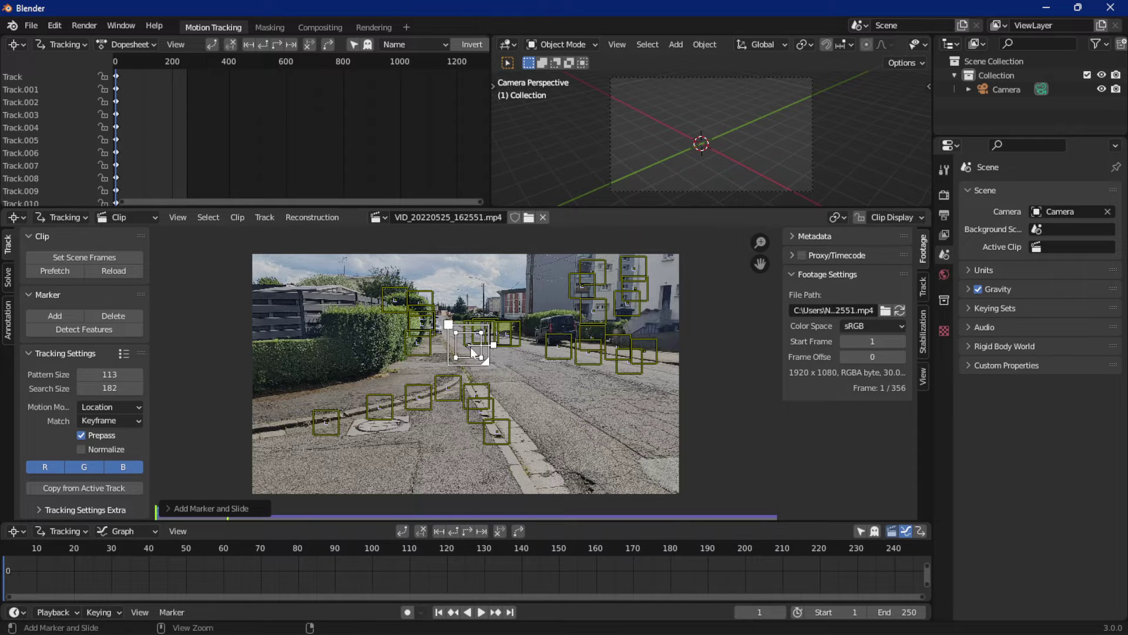
{"action": "left_click_drag", "start_coordinate": [535, 385], "coordinate": [585, 411], "text": "ctrl"}
{"action": "left_click", "coordinate": [586, 407], "text": "ctrl"}
{"action": "left_click", "coordinate": [584, 415]}
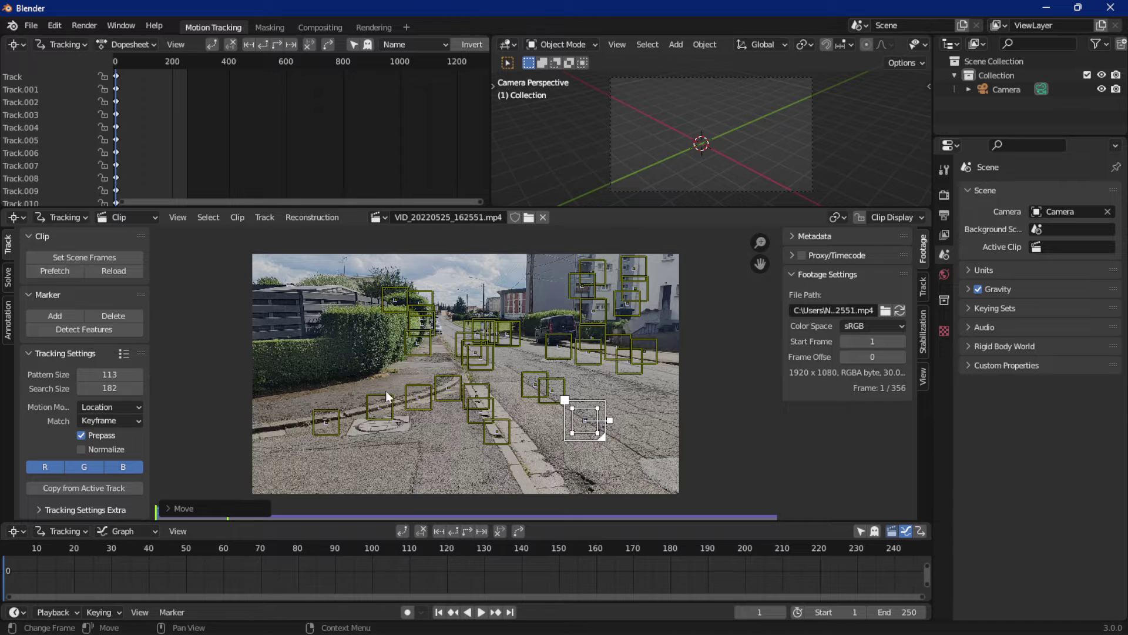
Step: Select all markers, set the scene end to frame 141, and track them forward
{"action": "key", "text": "a"}
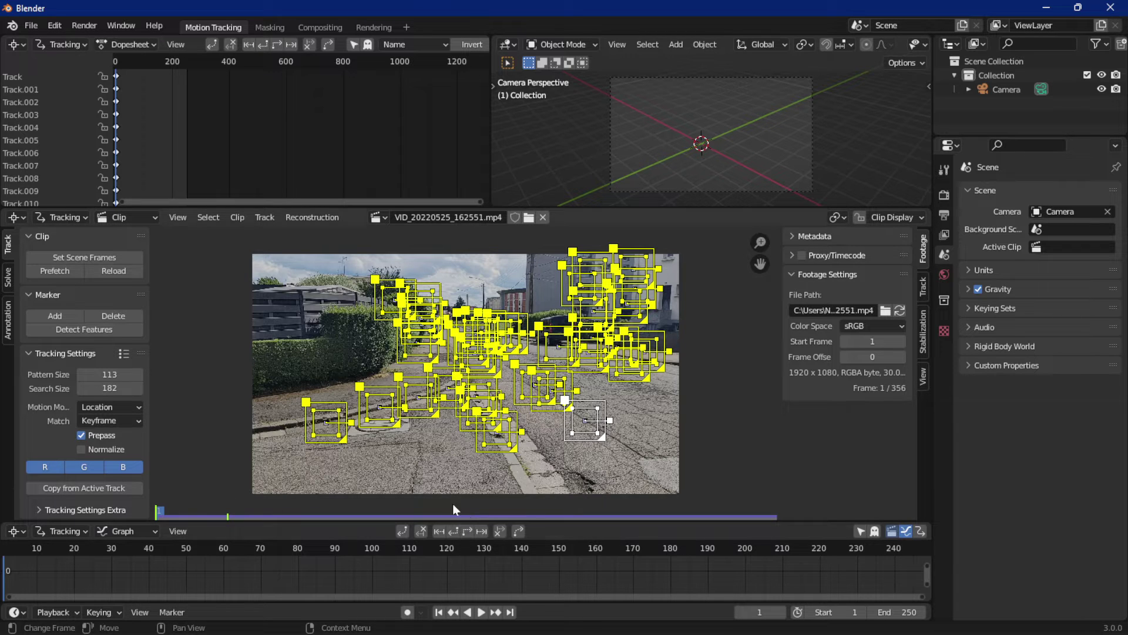
{"action": "scroll", "coordinate": [470, 561], "scroll_direction": "down", "scroll_amount": 2}
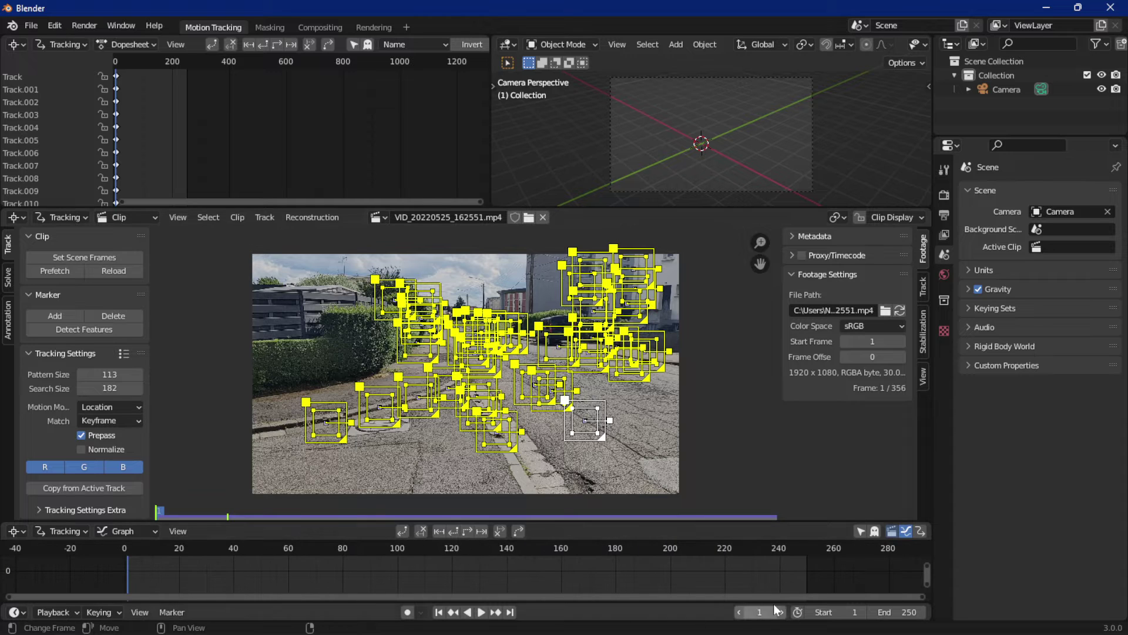
{"action": "left_click_drag", "start_coordinate": [899, 612], "coordinate": [858, 612]}
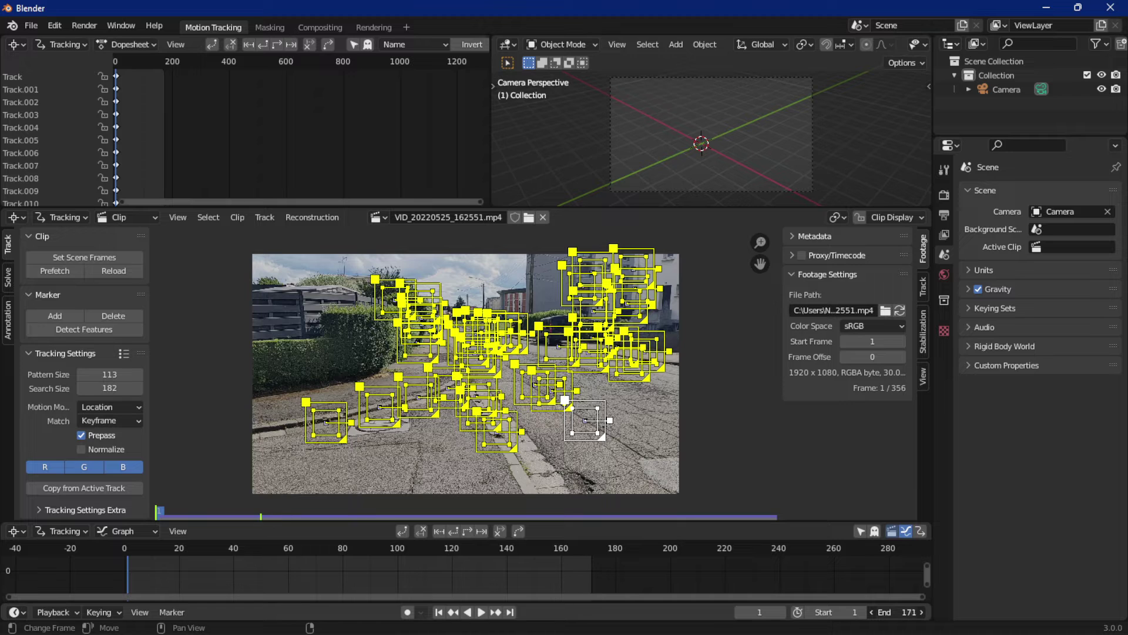
{"action": "left_click_drag", "start_coordinate": [899, 612], "coordinate": [882, 612]}
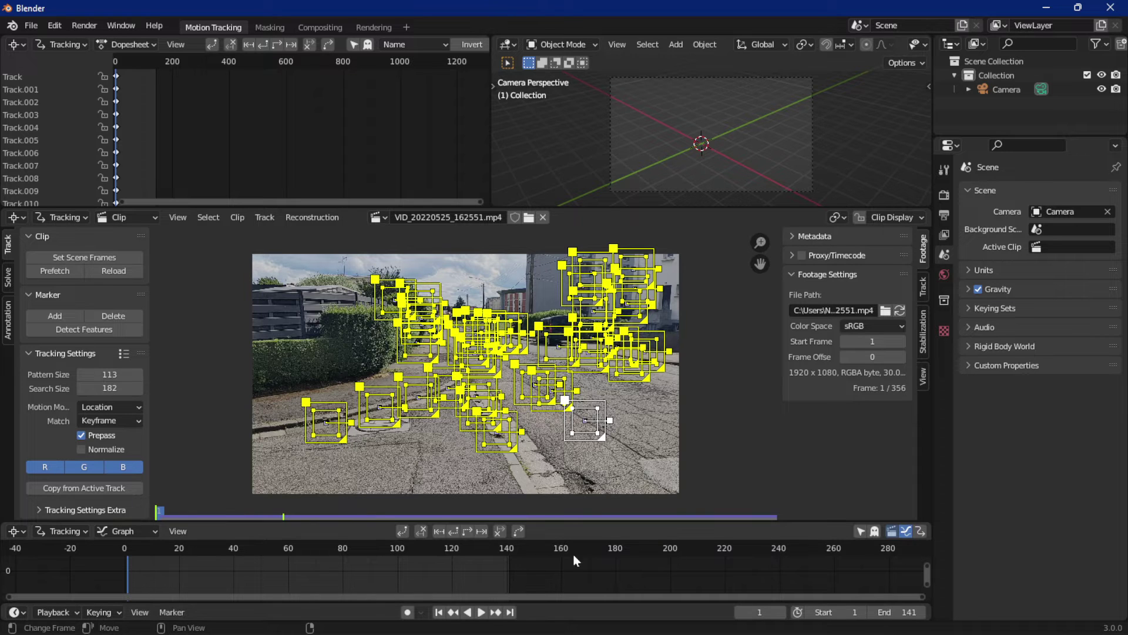
{"action": "key", "text": "ctrl+t"}
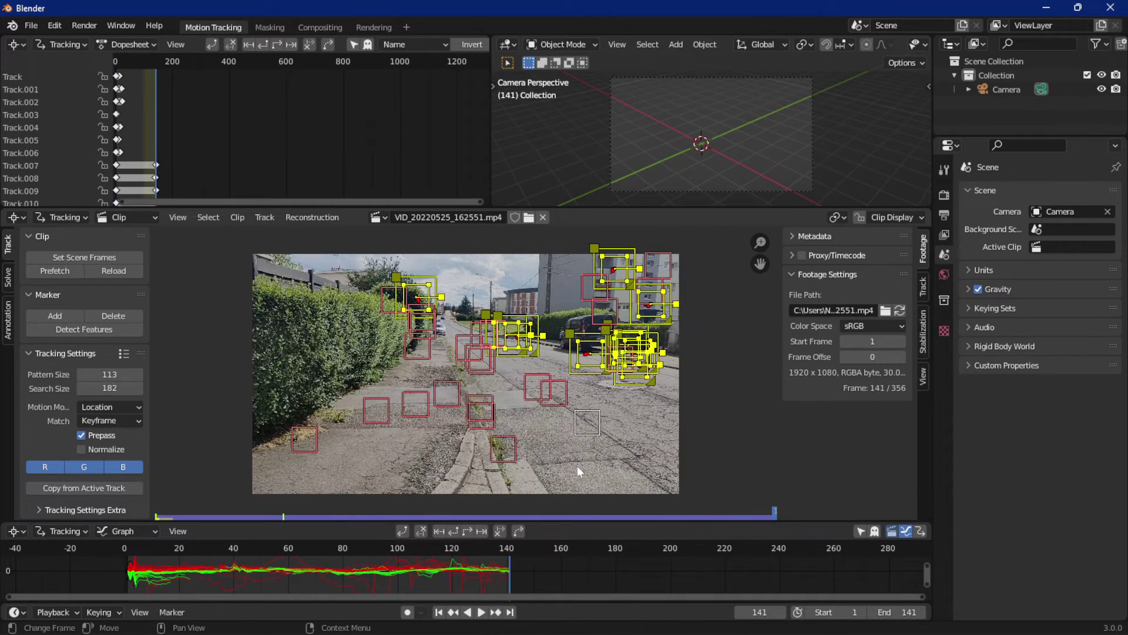
{"action": "left_click", "coordinate": [439, 612]}
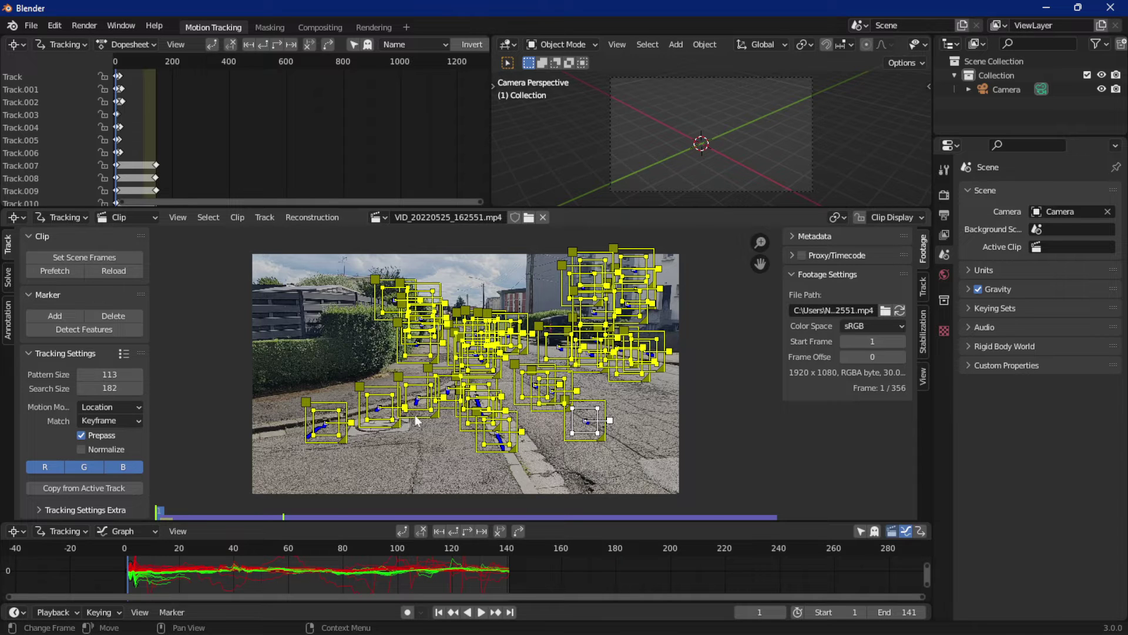
Step: Deselect all markers and bring up the Match options in Tracking Settings
{"action": "left_click", "coordinate": [291, 358]}
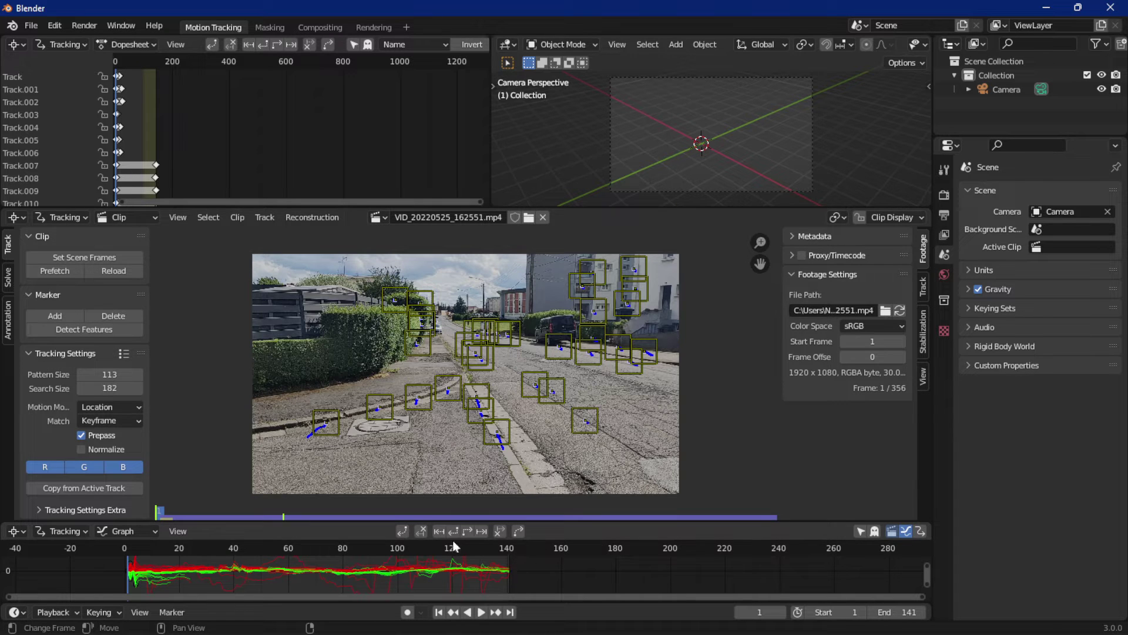
{"action": "left_click", "coordinate": [111, 420]}
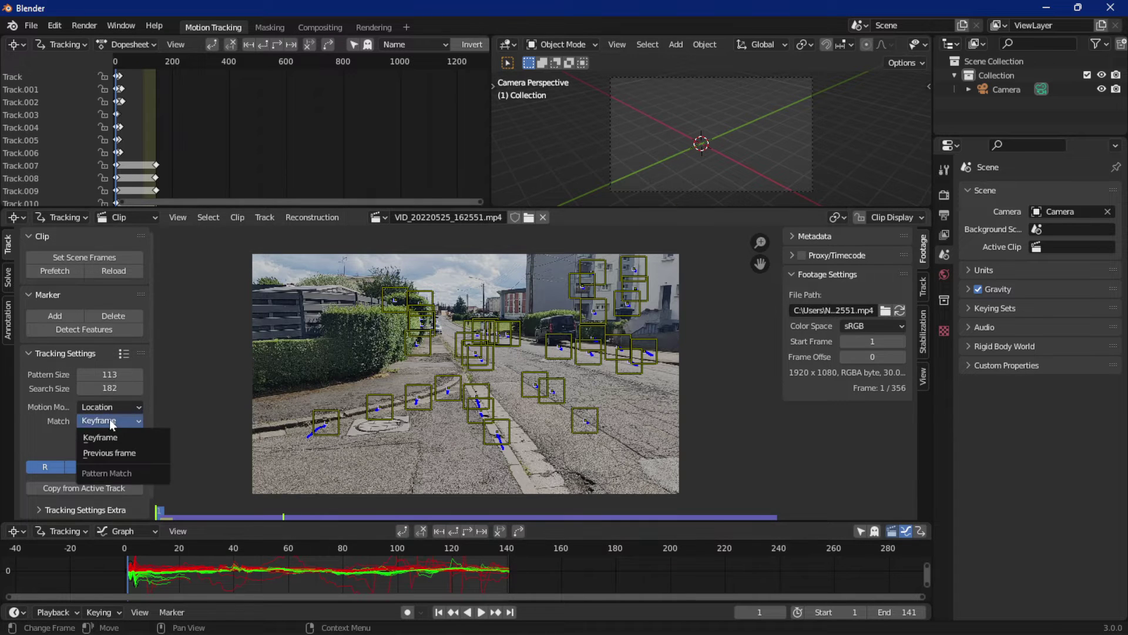
Step: Set Match to Previous frame, detect features, and track them forward to frame 141
{"action": "left_click", "coordinate": [114, 455]}
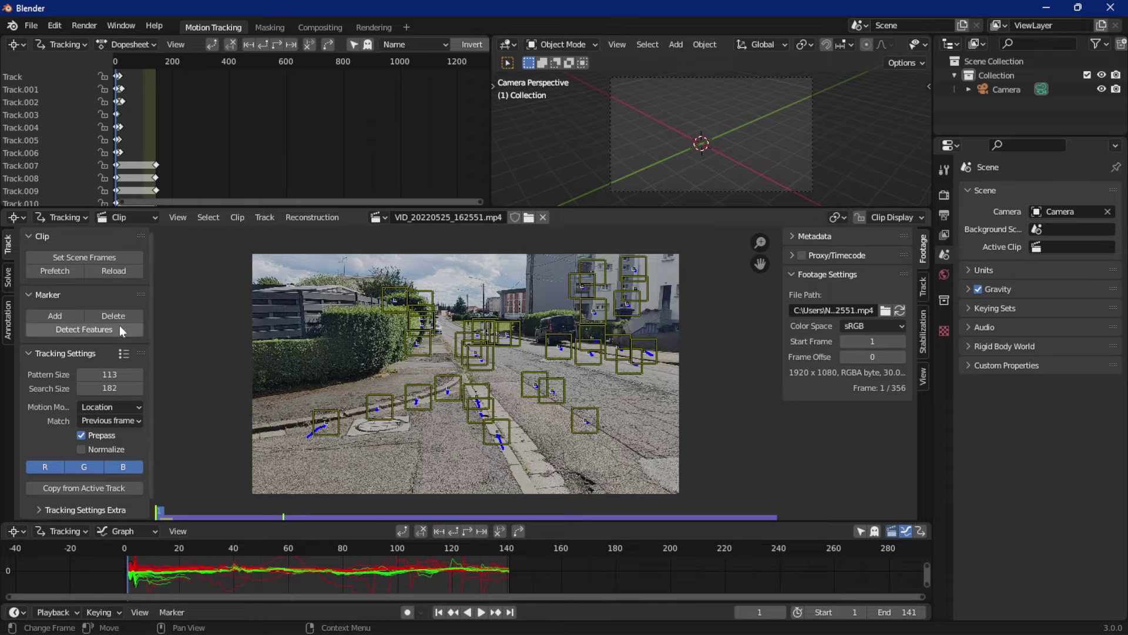
{"action": "left_click", "coordinate": [94, 328]}
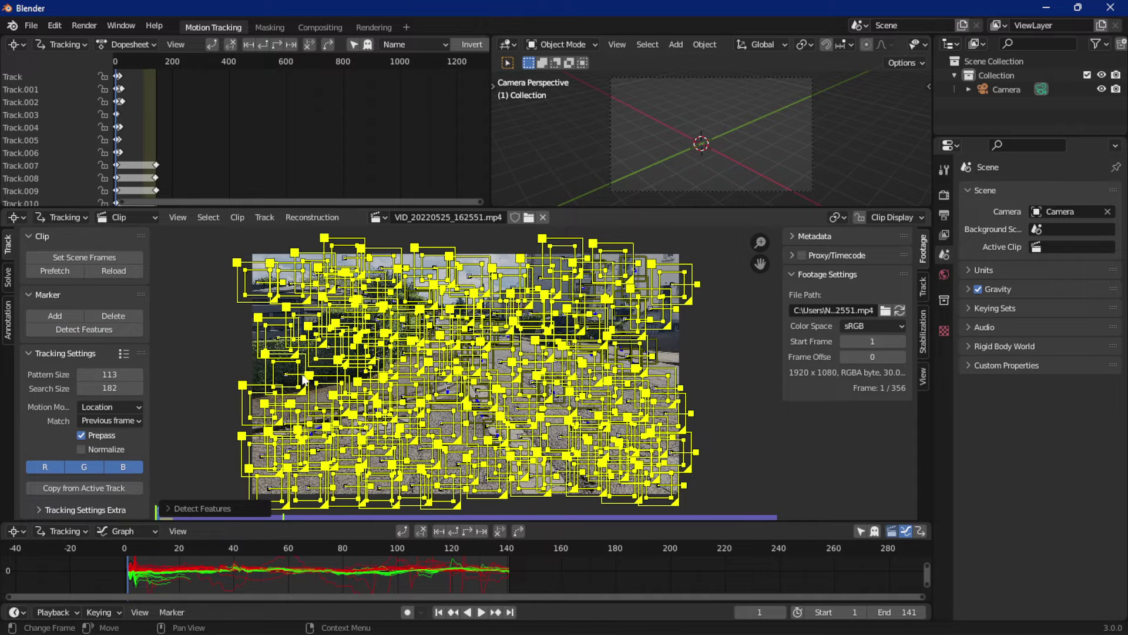
{"action": "left_click", "coordinate": [464, 532]}
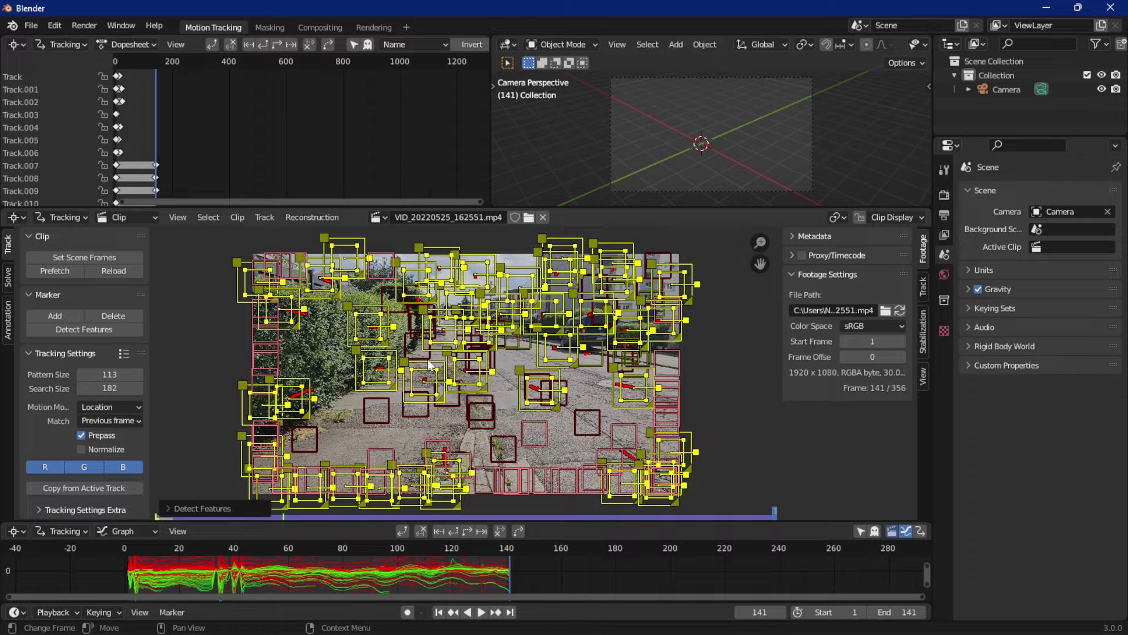
Step: Deselect, detect new features at frame 141, and track them backwards to frame 1
{"action": "left_click", "coordinate": [414, 421]}
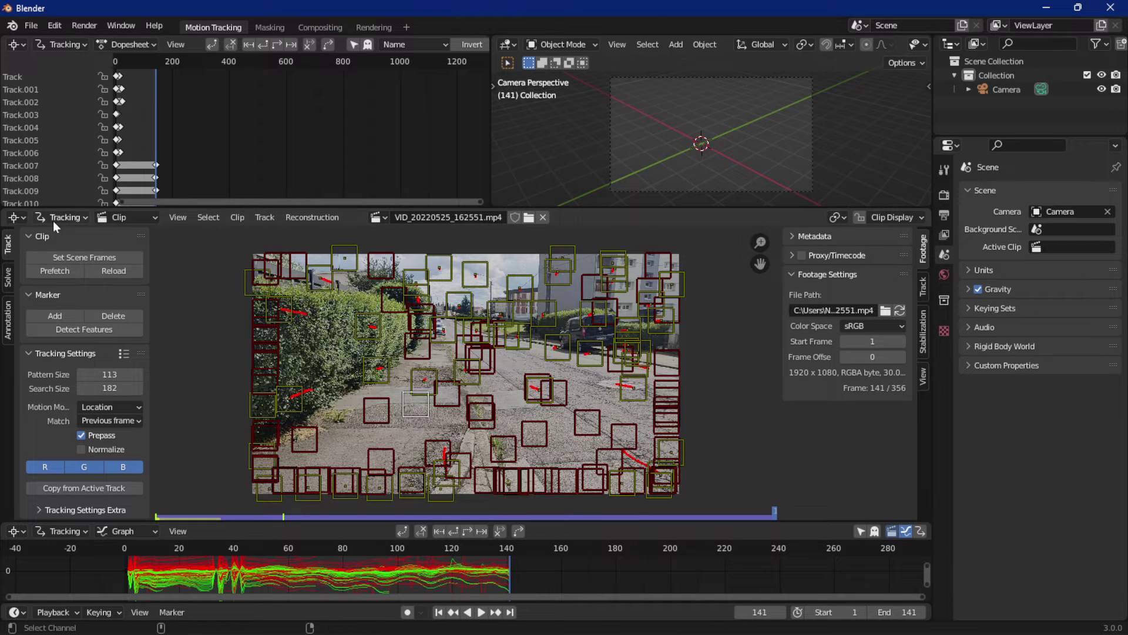
{"action": "left_click", "coordinate": [68, 331]}
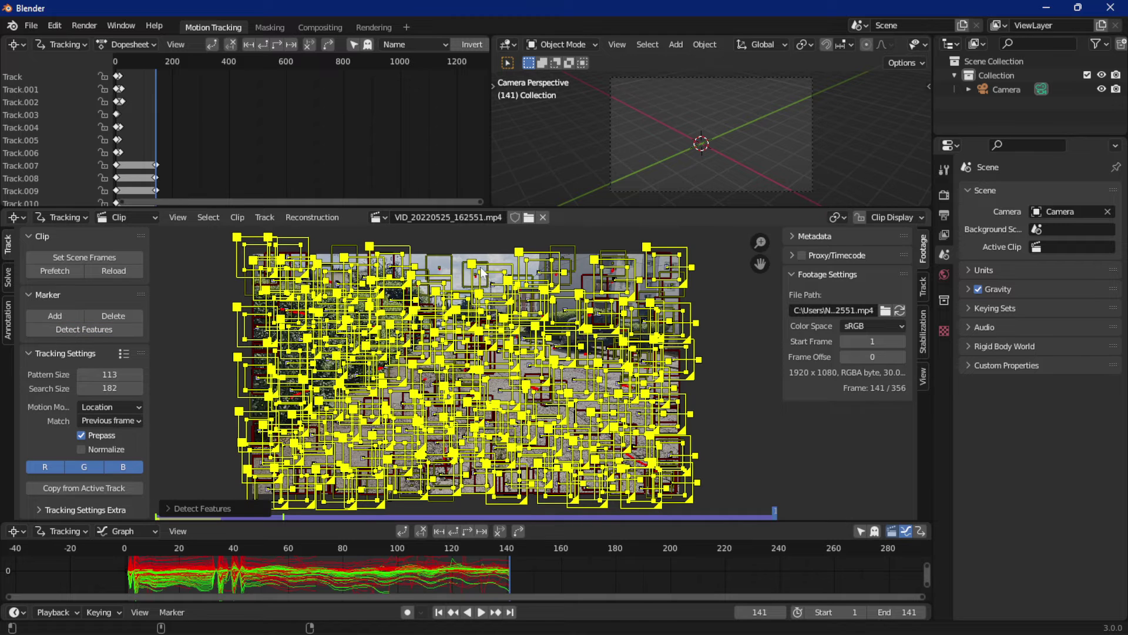
{"action": "left_click", "coordinate": [454, 530]}
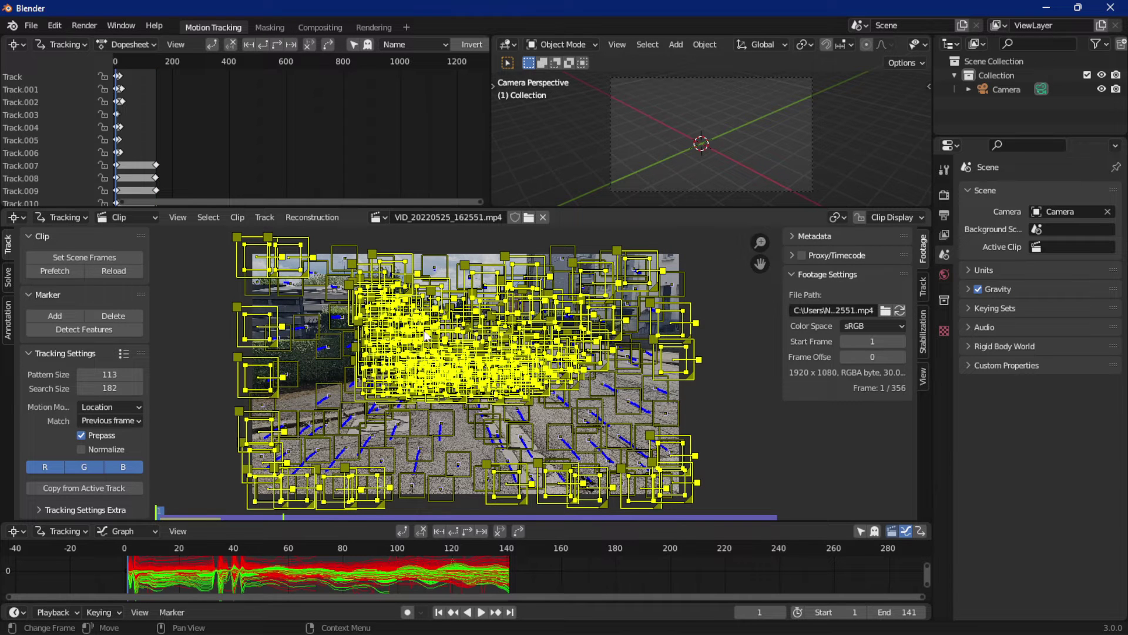
Step: Deselect the tracks and solve the camera motion, reaching a 2.66 px solve error
{"action": "left_click", "coordinate": [313, 380]}
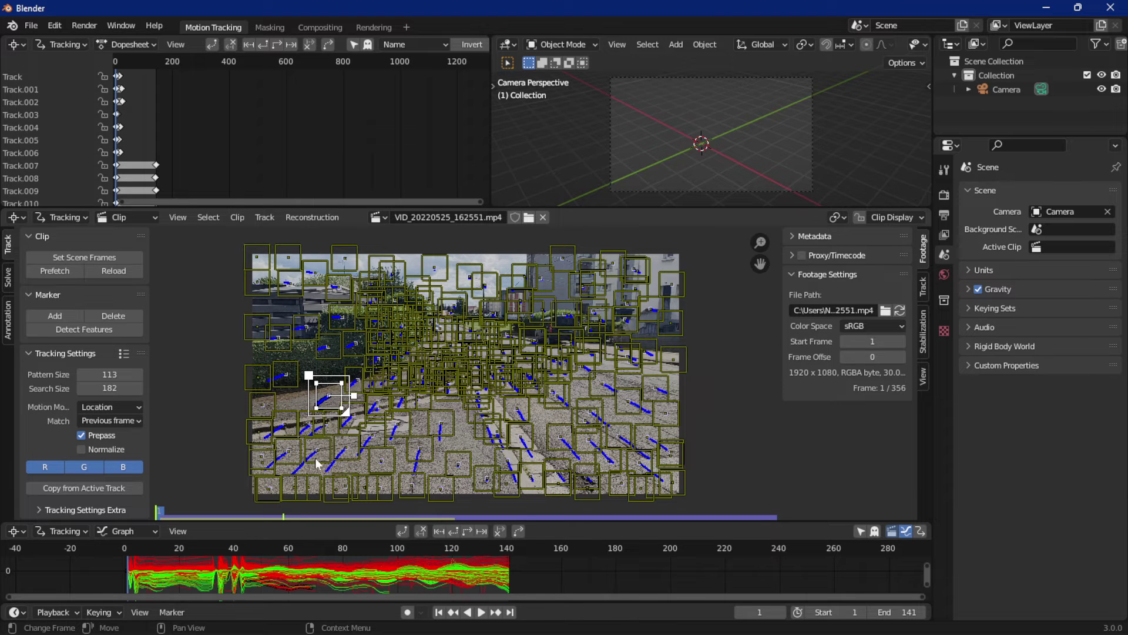
{"action": "left_click", "coordinate": [8, 280]}
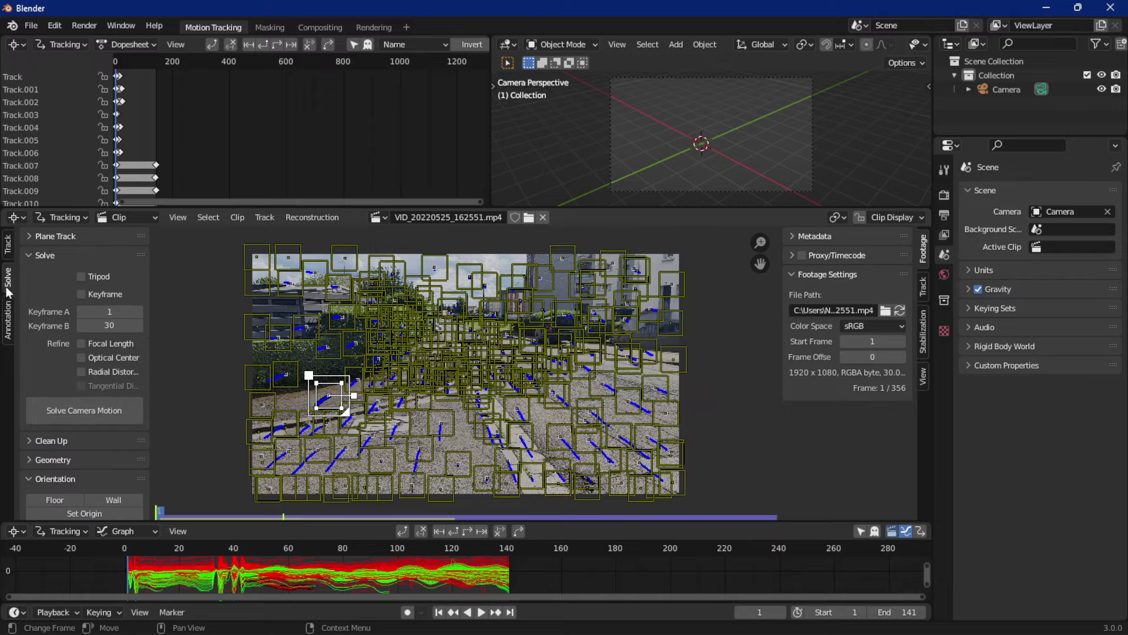
{"action": "left_click", "coordinate": [48, 411]}
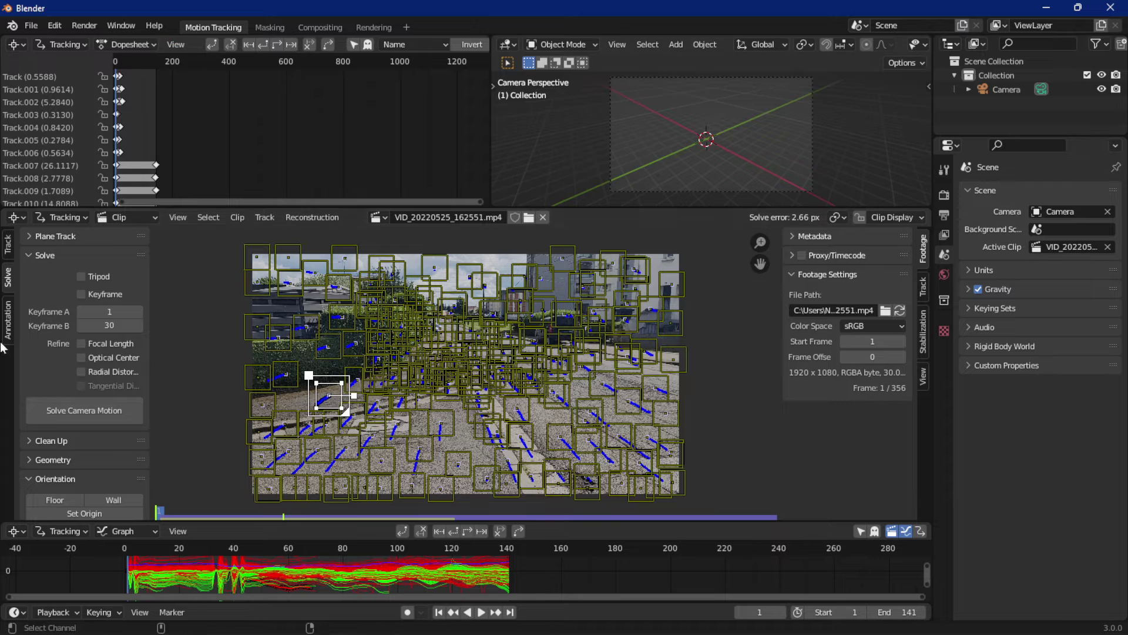
{"action": "left_click", "coordinate": [62, 441]}
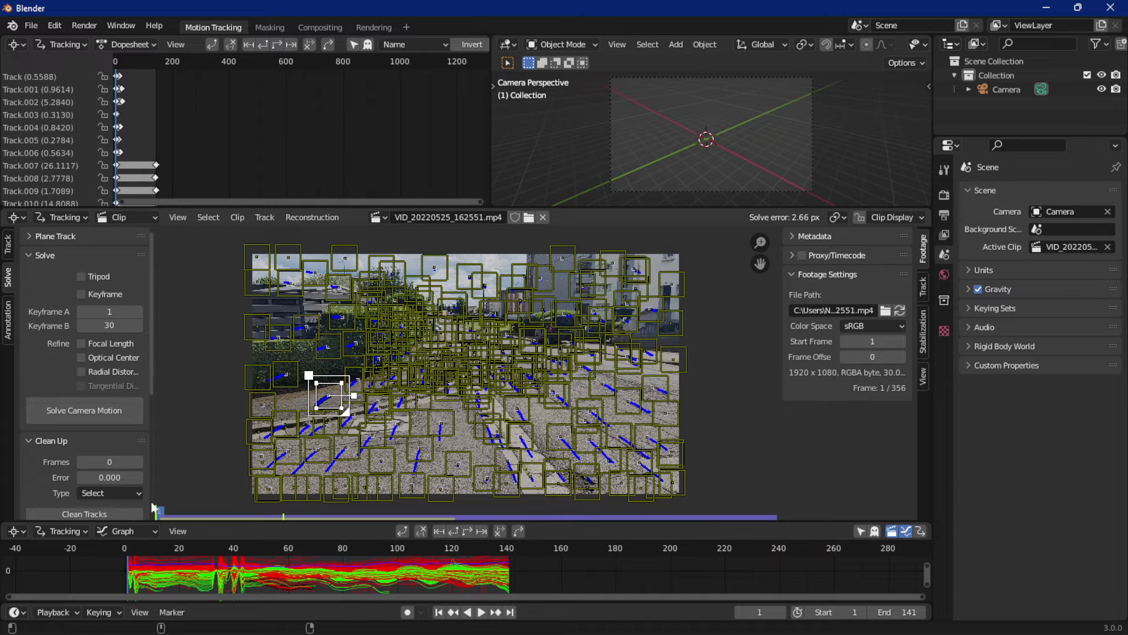
Step: Delete tracks shorter than 10 frames with Clean Up, then re-solve the camera
{"action": "left_click", "coordinate": [109, 462]}
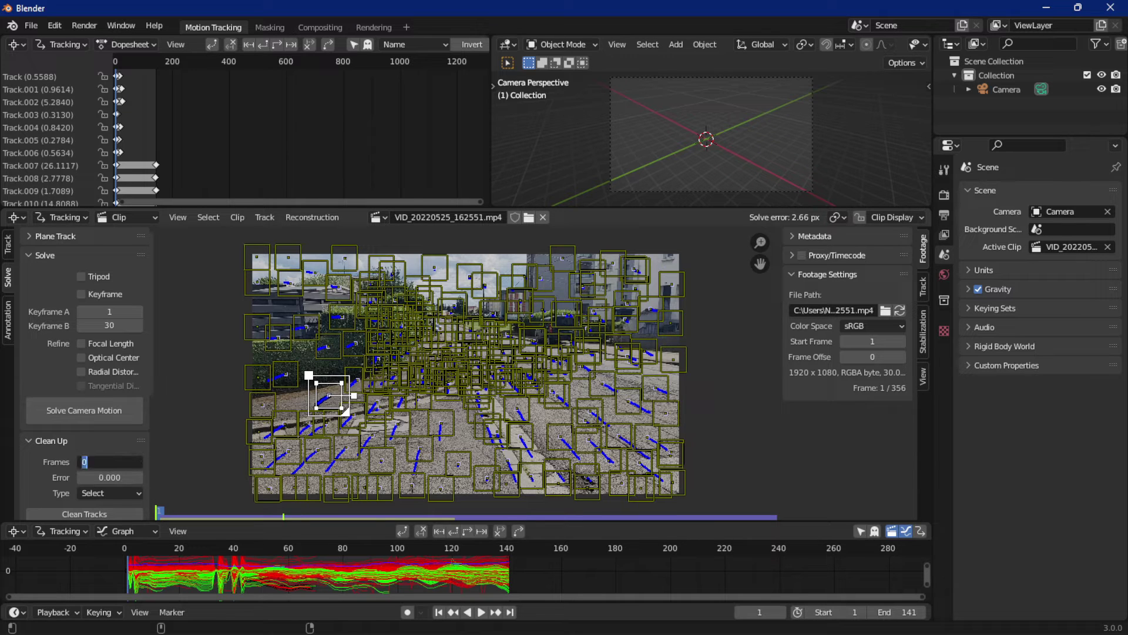
{"action": "type", "text": "10"}
{"action": "key", "text": "Return"}
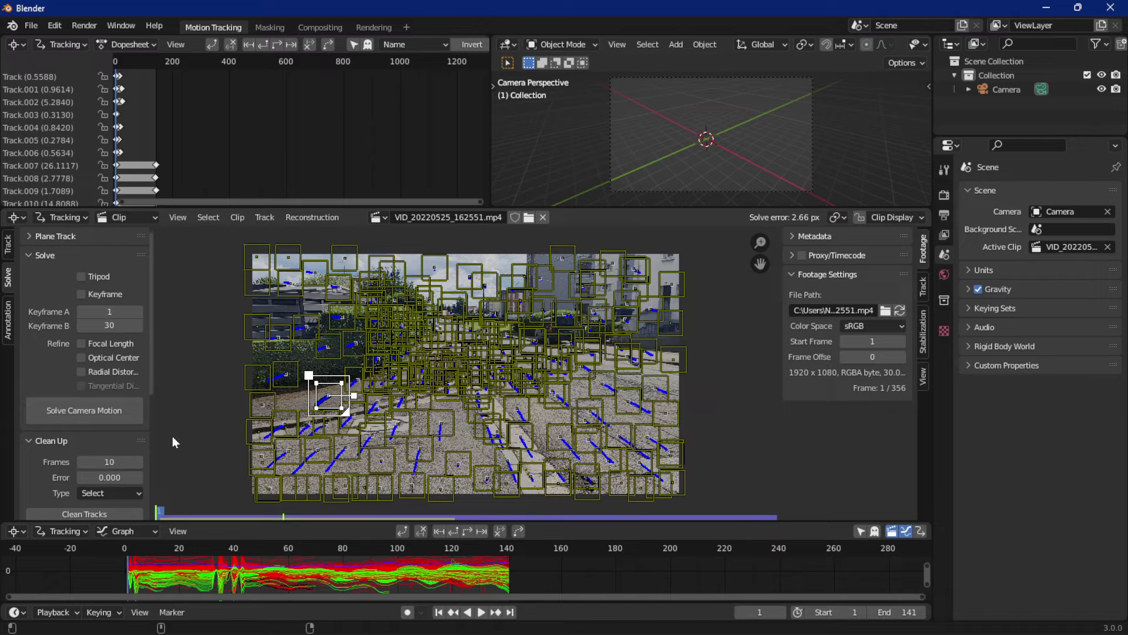
{"action": "scroll", "coordinate": [93, 450], "scroll_direction": "down", "scroll_amount": 3}
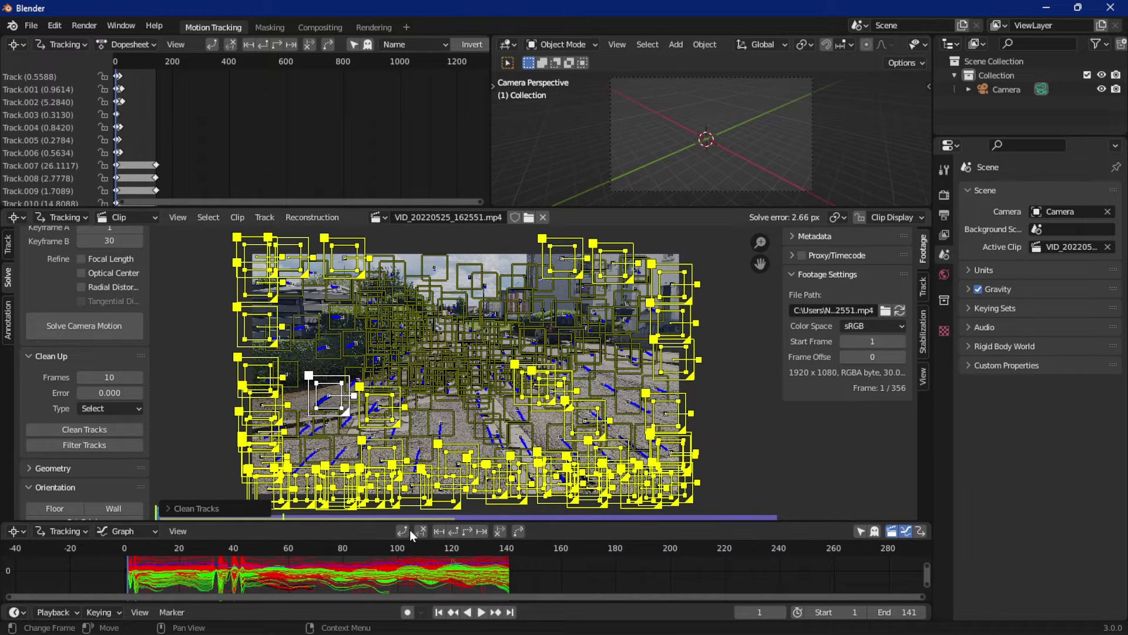
{"action": "left_click", "coordinate": [101, 409]}
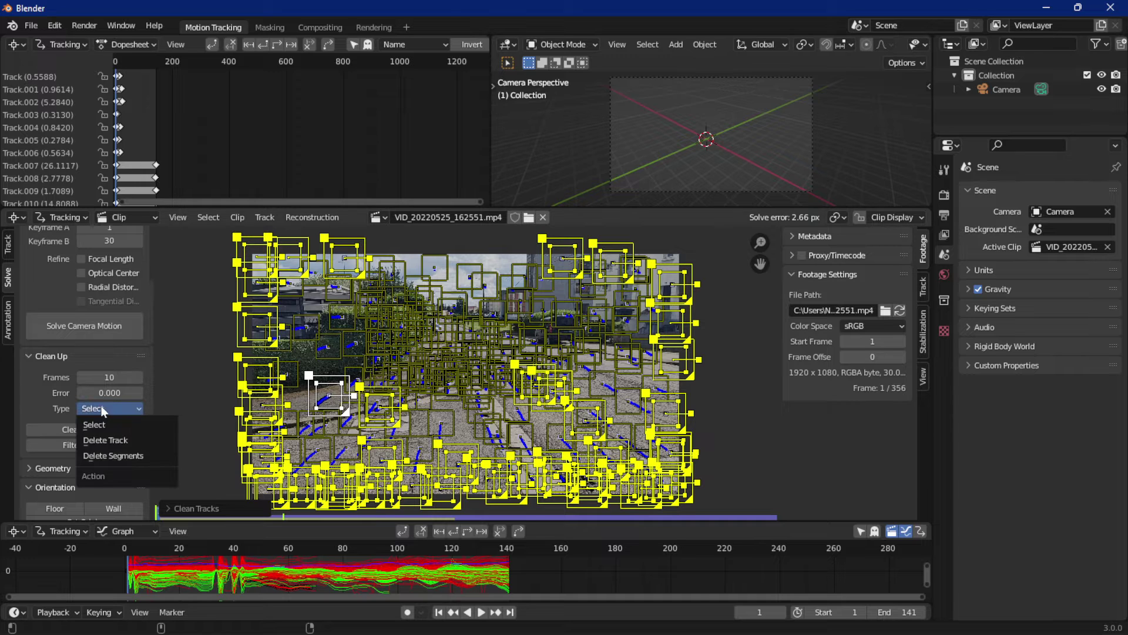
{"action": "left_click", "coordinate": [111, 442]}
{"action": "left_click", "coordinate": [50, 429]}
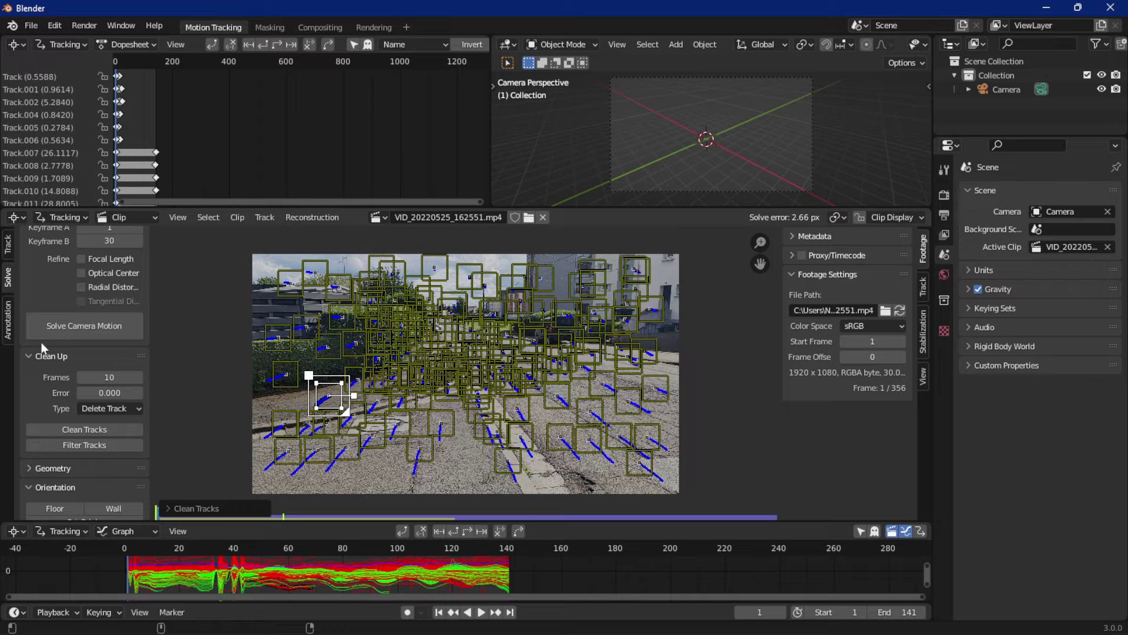
{"action": "left_click", "coordinate": [65, 333]}
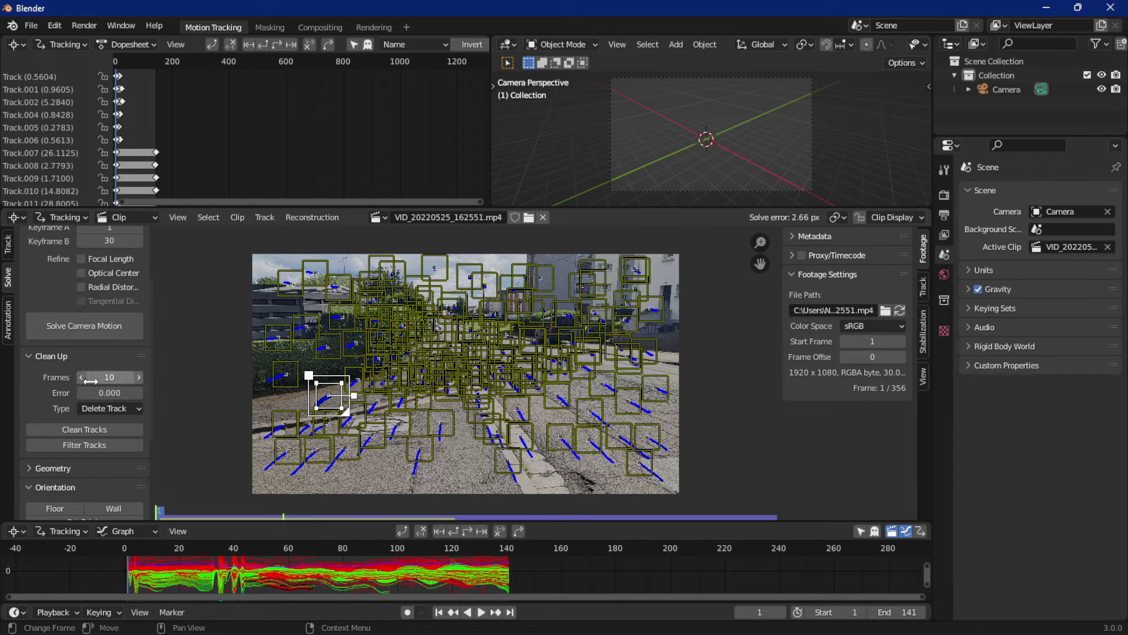
Step: Set the clean-up minimum frames to 0 and the error threshold to 8
{"action": "left_click", "coordinate": [109, 376]}
{"action": "type", "text": "0"}
{"action": "key", "text": "Return"}
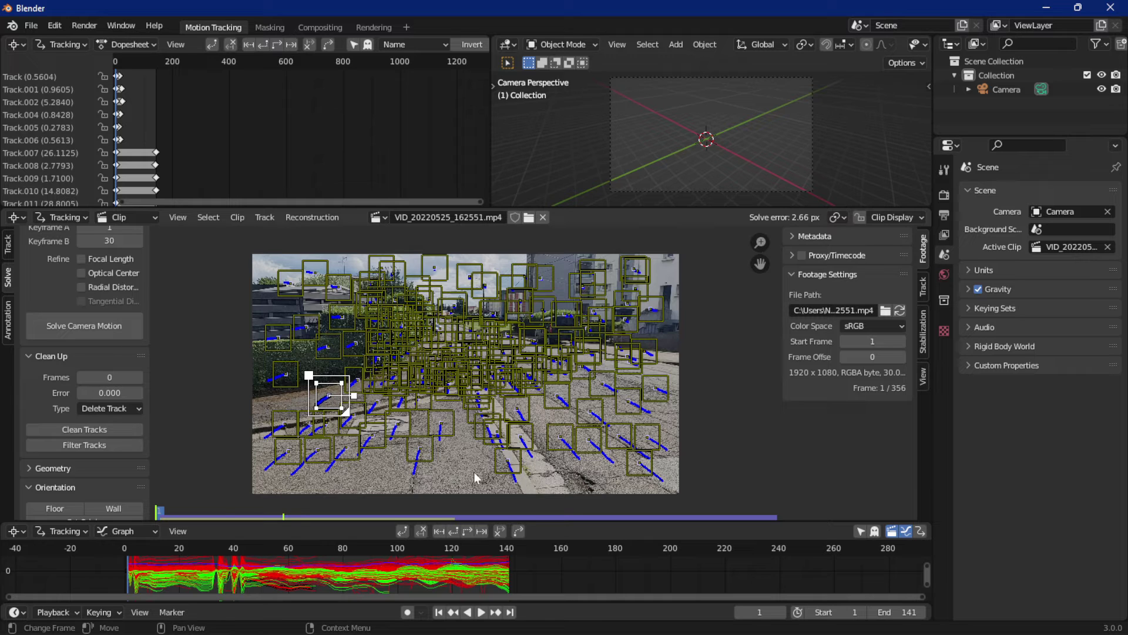
{"action": "left_click", "coordinate": [110, 392]}
{"action": "type", "text": "9"}
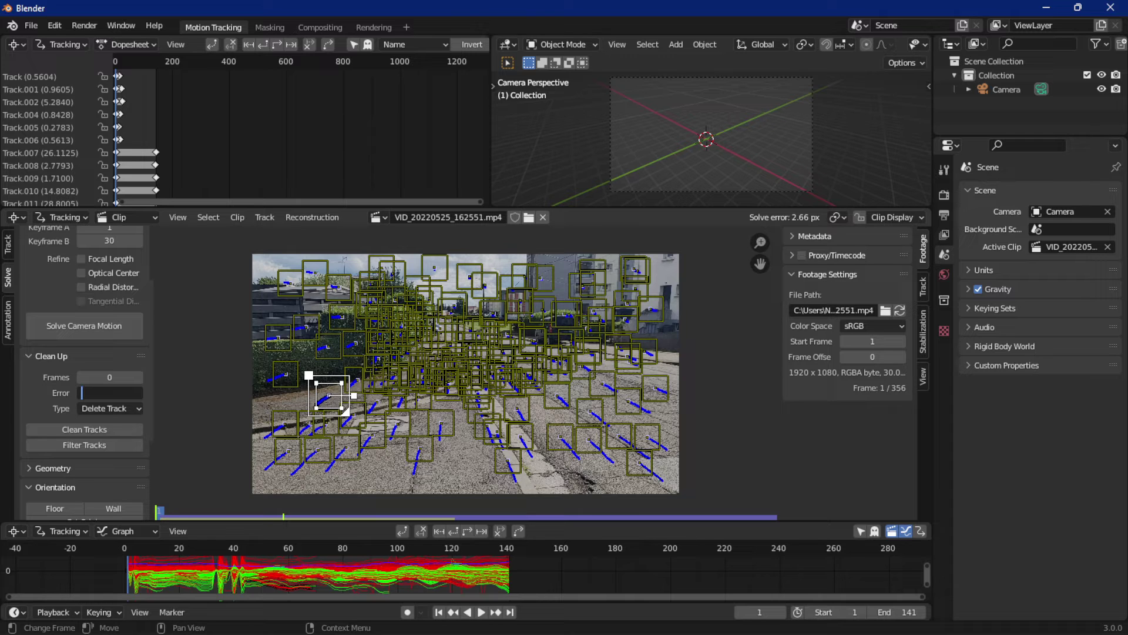
{"action": "type", "text": "8.000"}
{"action": "key", "text": "Return"}
{"action": "left_click", "coordinate": [105, 409]}
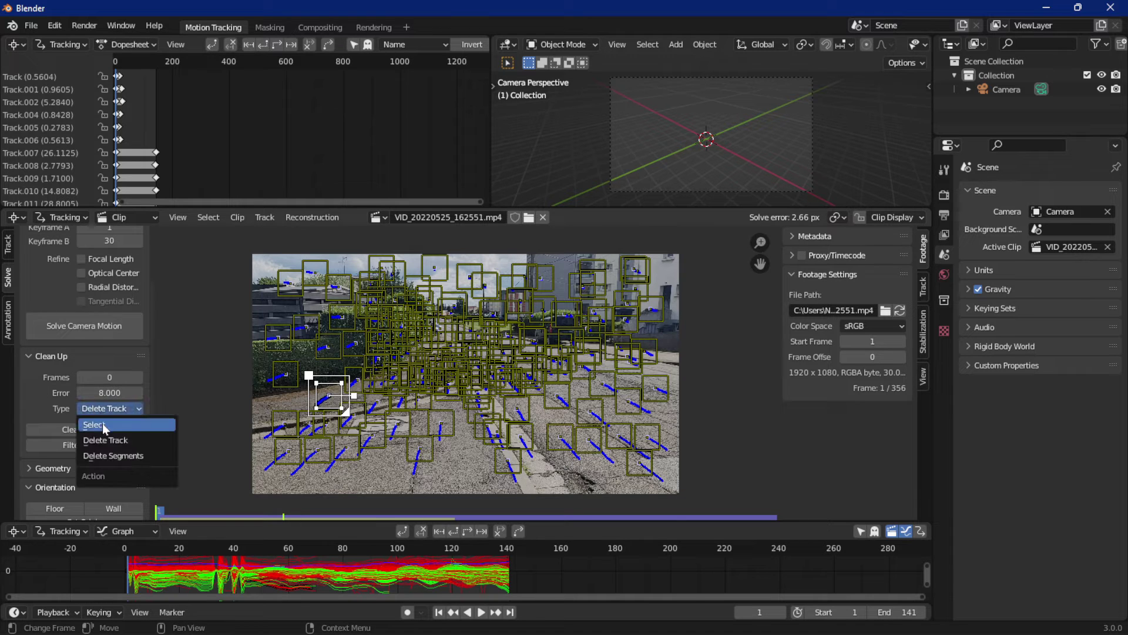
Step: Select, then delete, the tracks with error above 8 and re-solve the camera
{"action": "left_click", "coordinate": [102, 423]}
{"action": "left_click", "coordinate": [64, 429]}
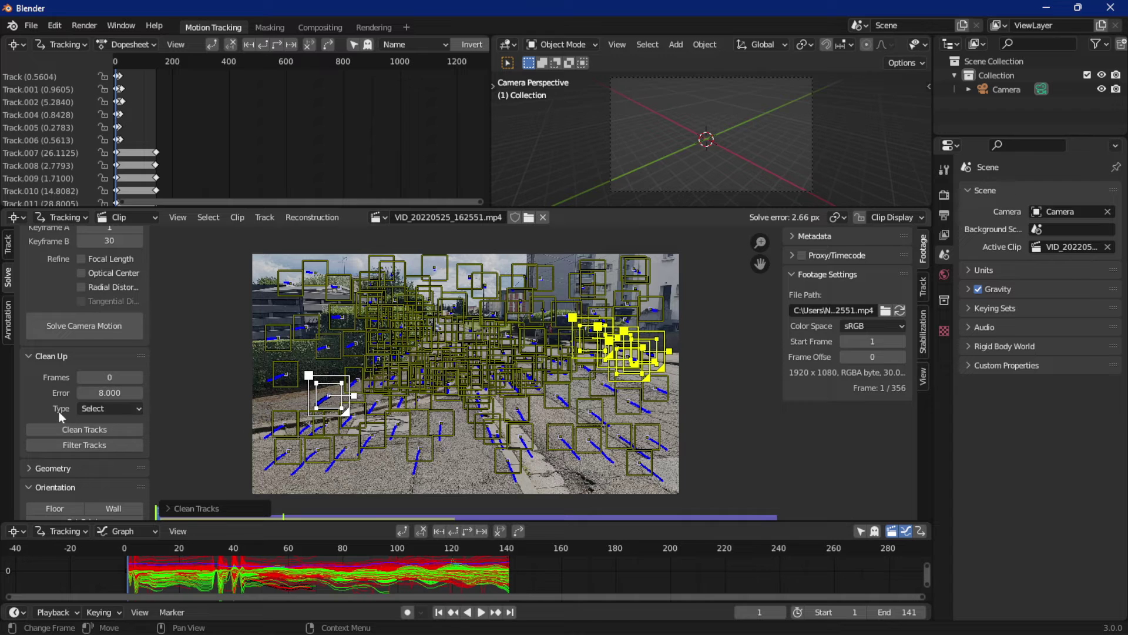
{"action": "left_click", "coordinate": [109, 406]}
{"action": "left_click", "coordinate": [88, 438]}
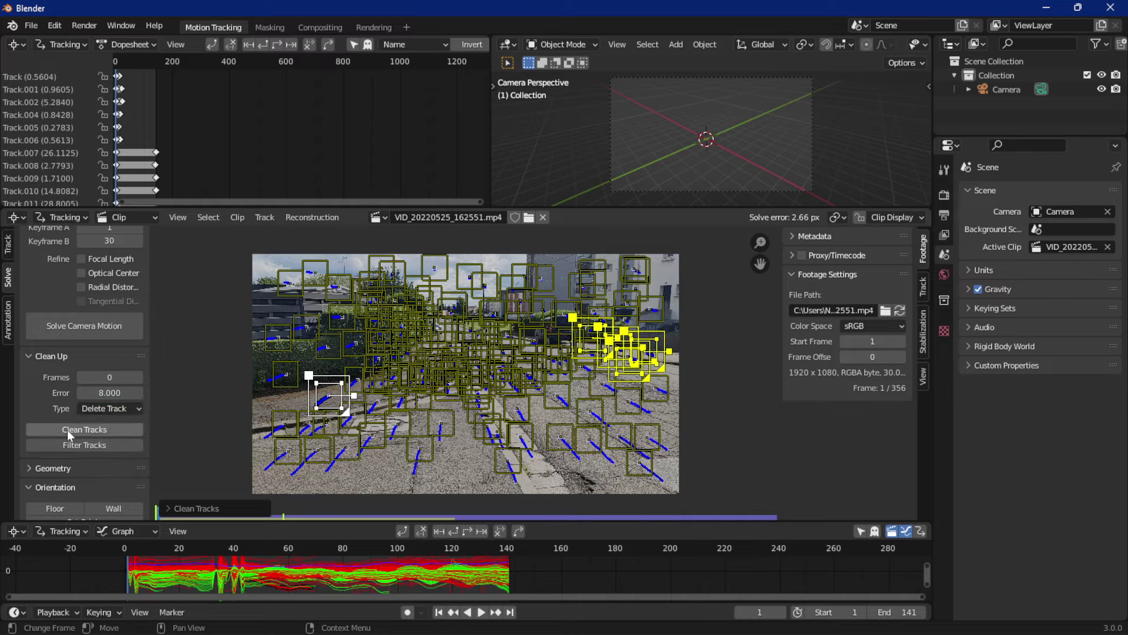
{"action": "left_click", "coordinate": [67, 429]}
{"action": "left_click", "coordinate": [81, 329]}
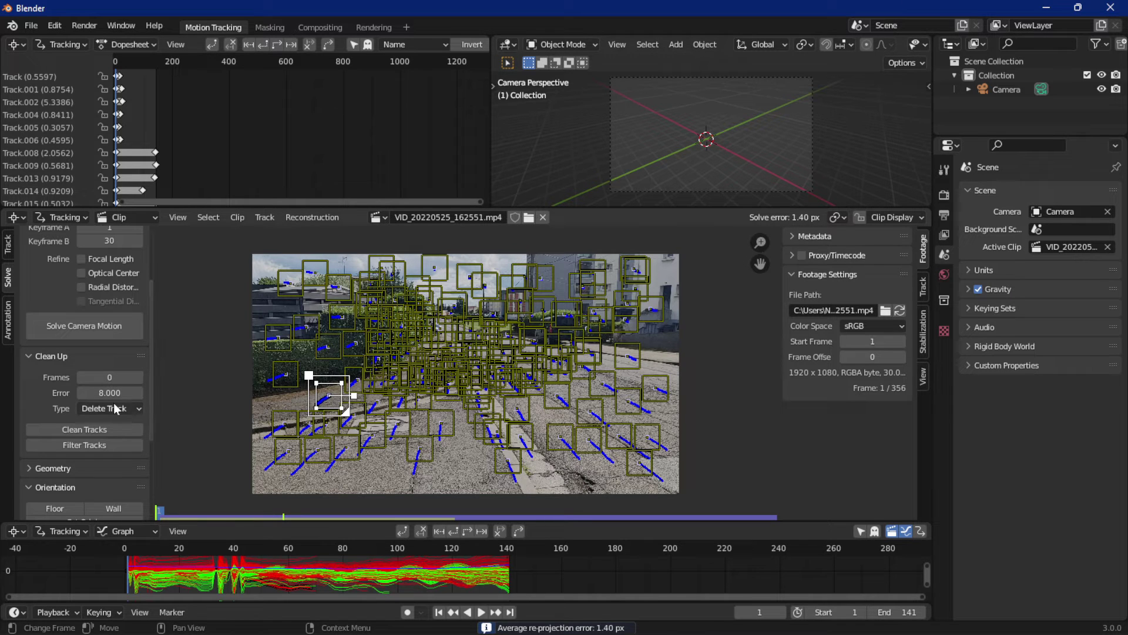
Step: Lower the clean-up error threshold to 7 and select the tracks exceeding it
{"action": "left_click", "coordinate": [96, 394]}
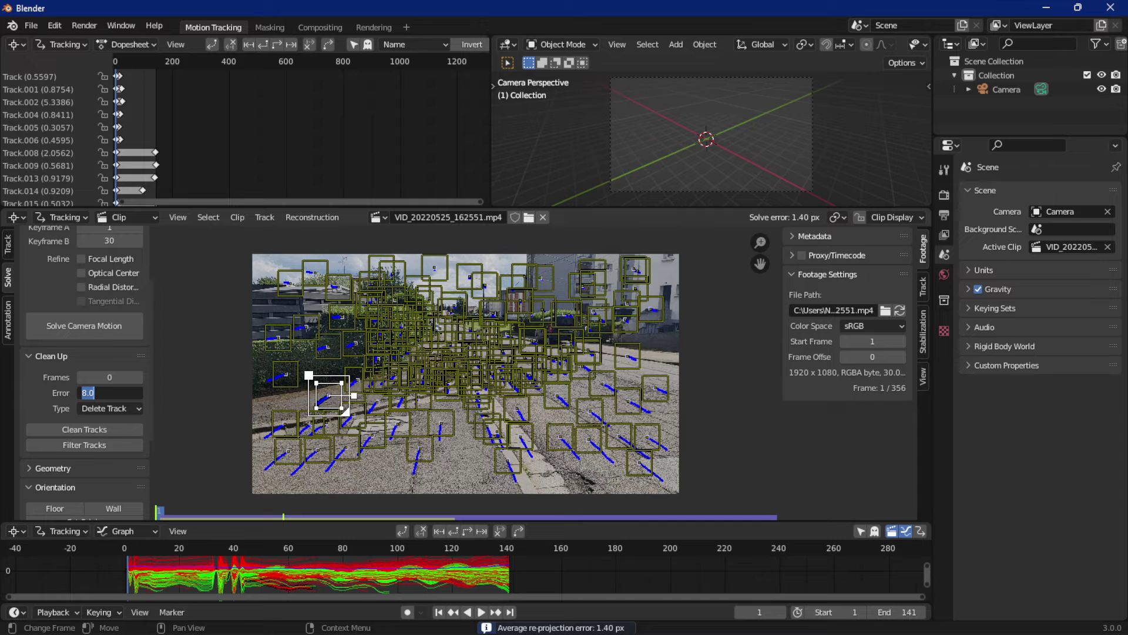
{"action": "type", "text": "7"}
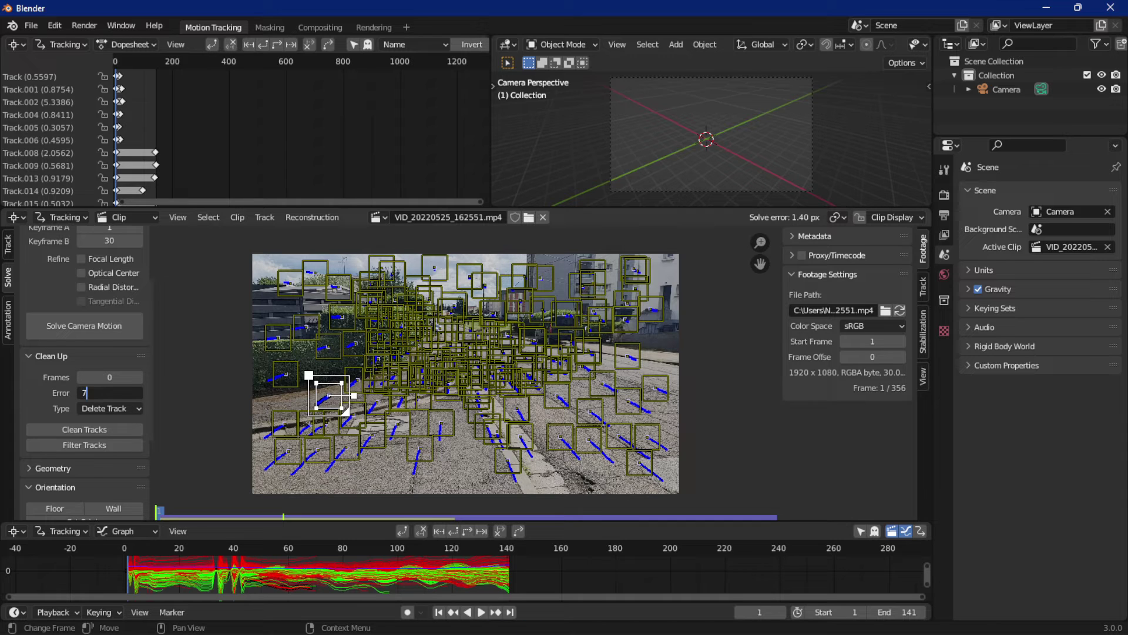
{"action": "key", "text": "Return"}
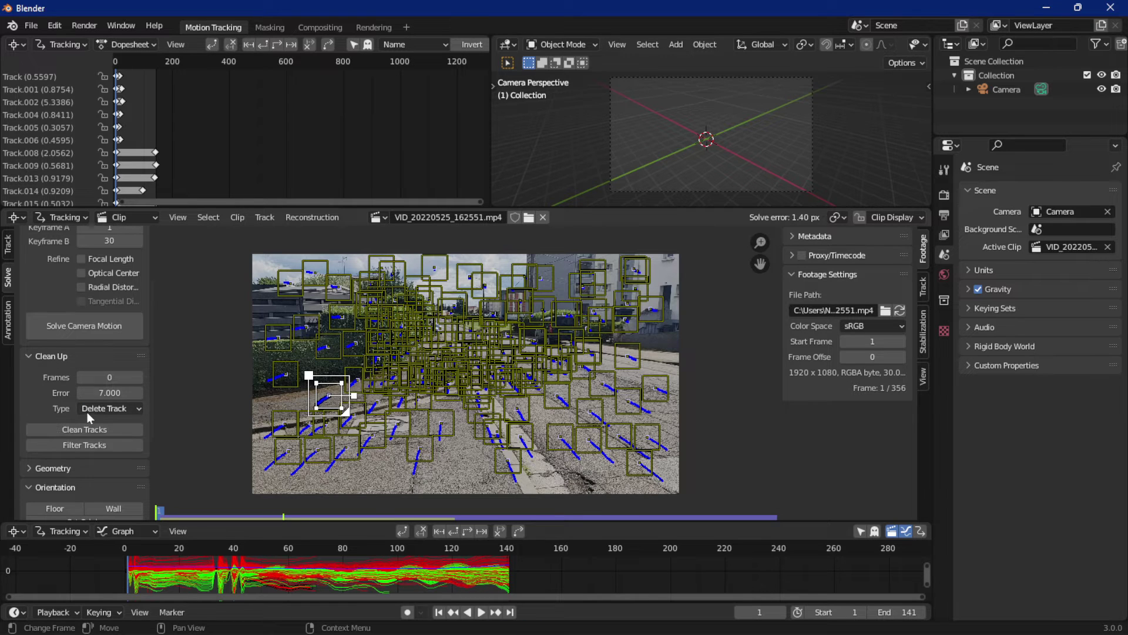
{"action": "left_click", "coordinate": [87, 411]}
{"action": "left_click", "coordinate": [98, 427]}
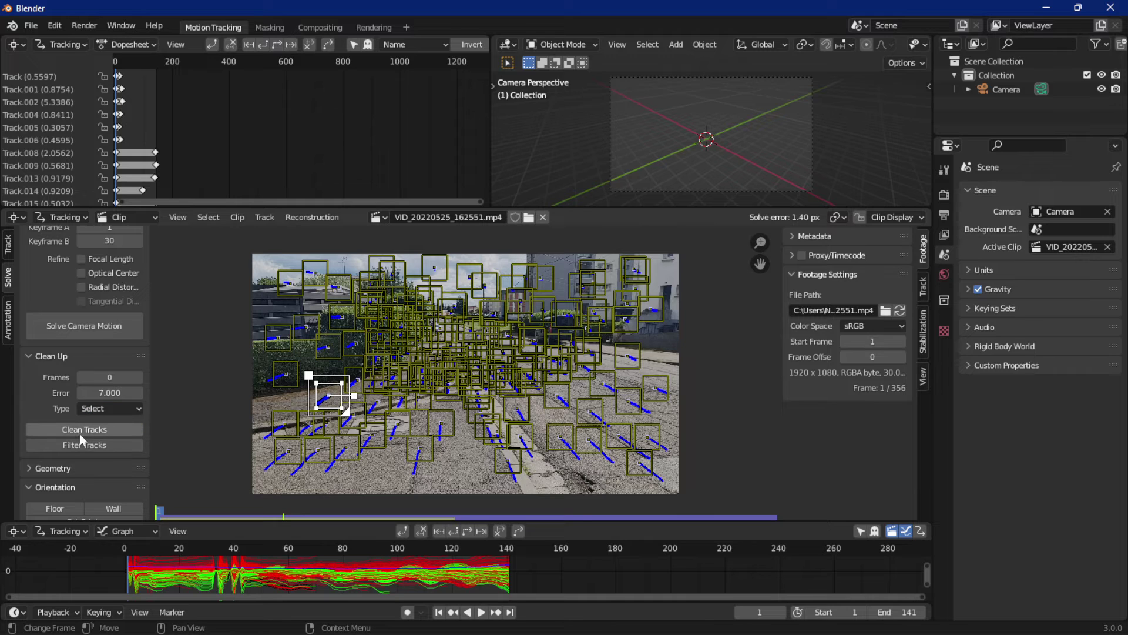
{"action": "left_click", "coordinate": [80, 433]}
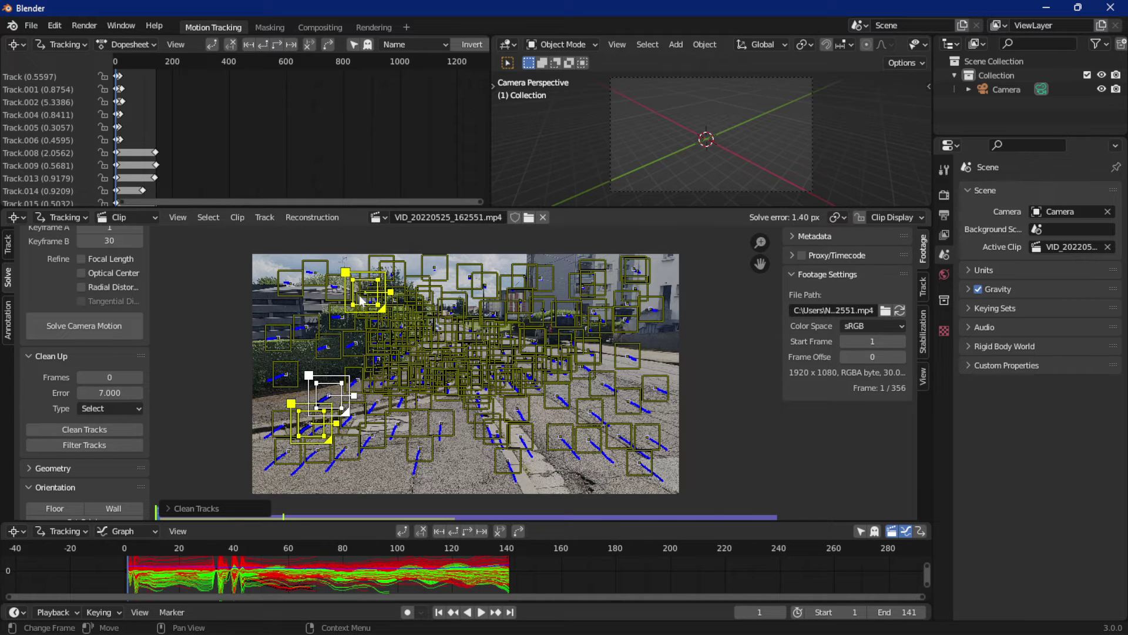
Step: Delete the tracks above error 7 and re-solve the camera to 1.32 px
{"action": "left_click", "coordinate": [94, 409]}
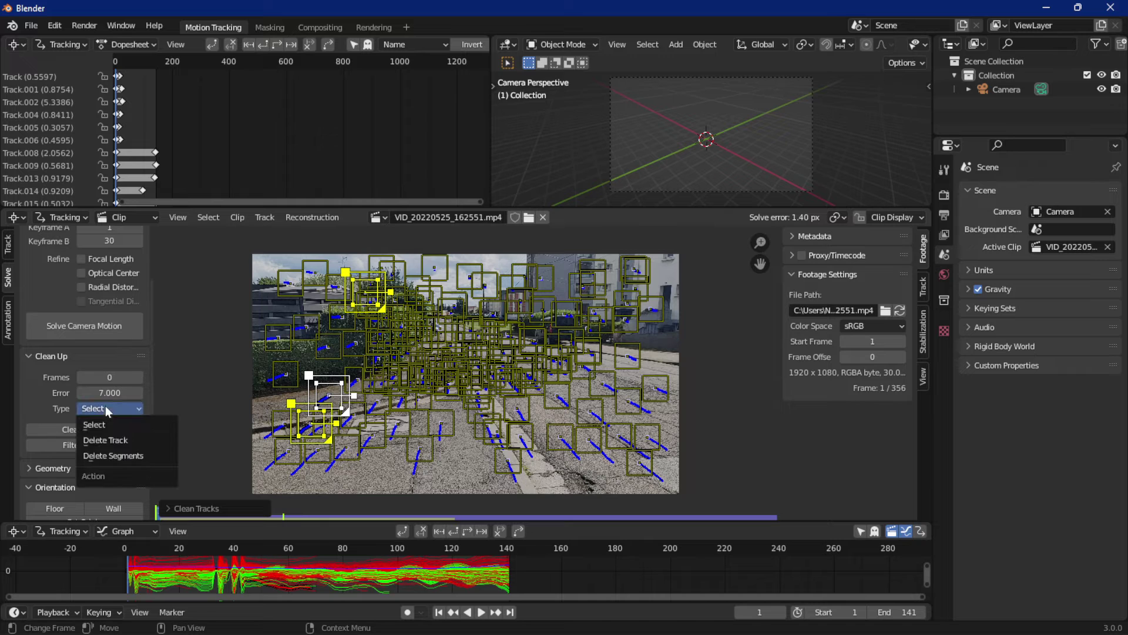
{"action": "left_click", "coordinate": [96, 440]}
{"action": "left_click", "coordinate": [76, 429]}
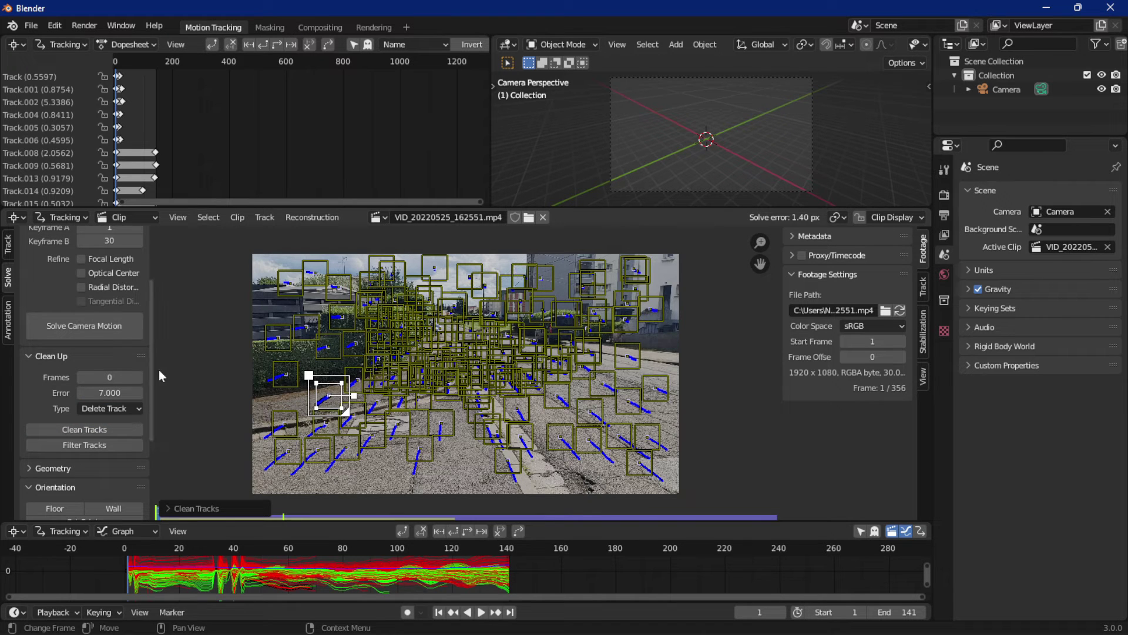
{"action": "left_click", "coordinate": [99, 339]}
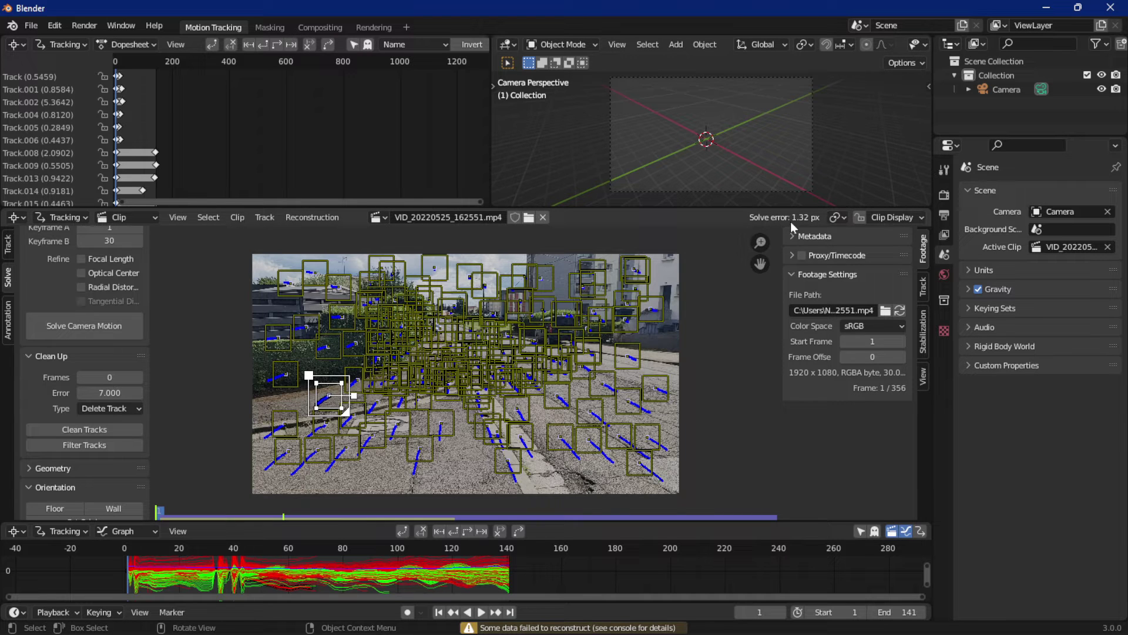
Step: Set the clean-up error threshold to 6 and select the tracks exceeding it
{"action": "left_click", "coordinate": [97, 392]}
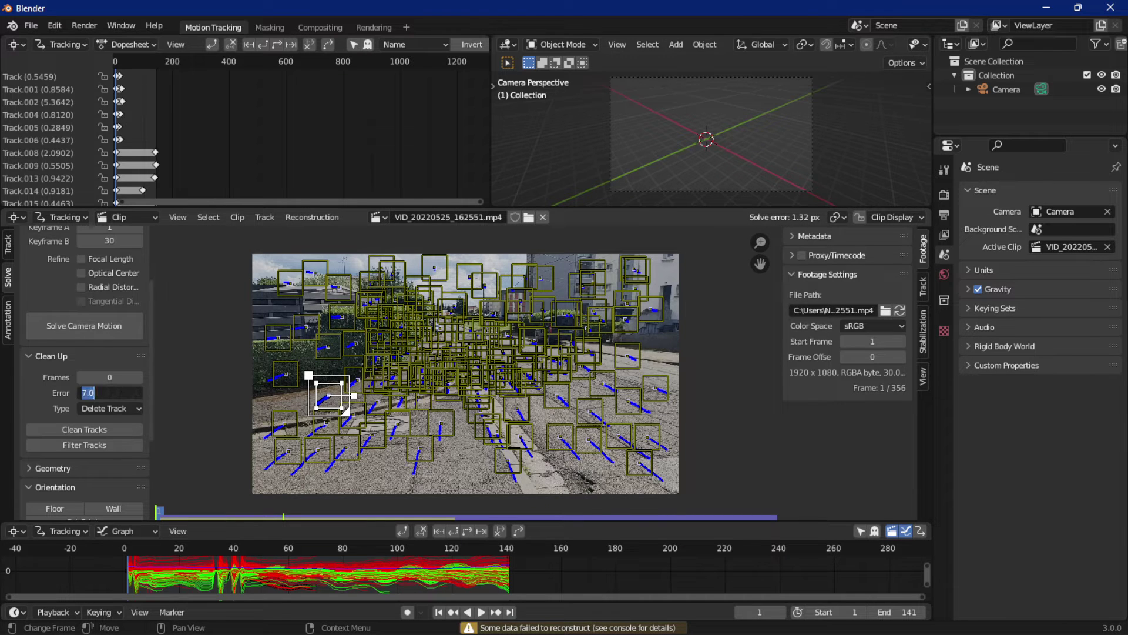
{"action": "type", "text": "6"}
{"action": "key", "text": "Return"}
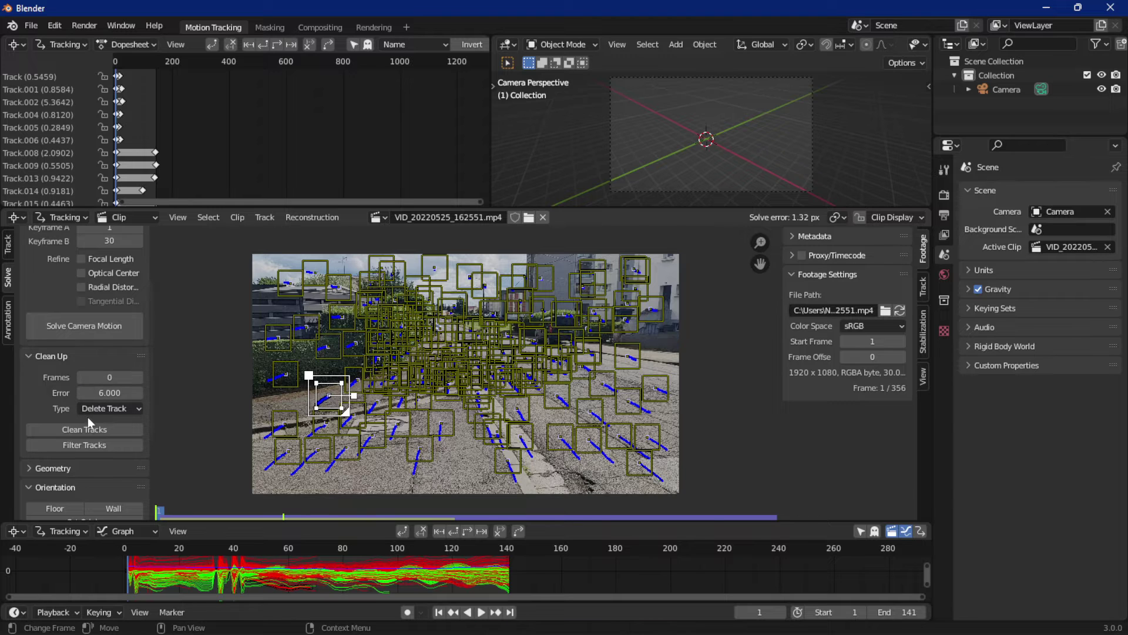
{"action": "left_click", "coordinate": [103, 407]}
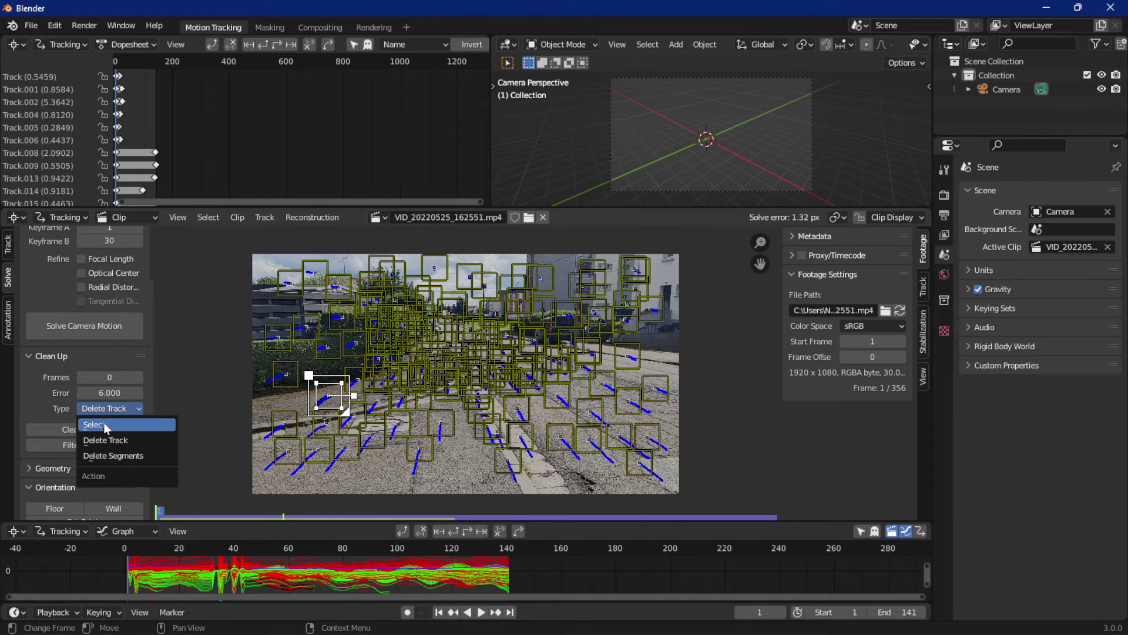
{"action": "left_click", "coordinate": [103, 422]}
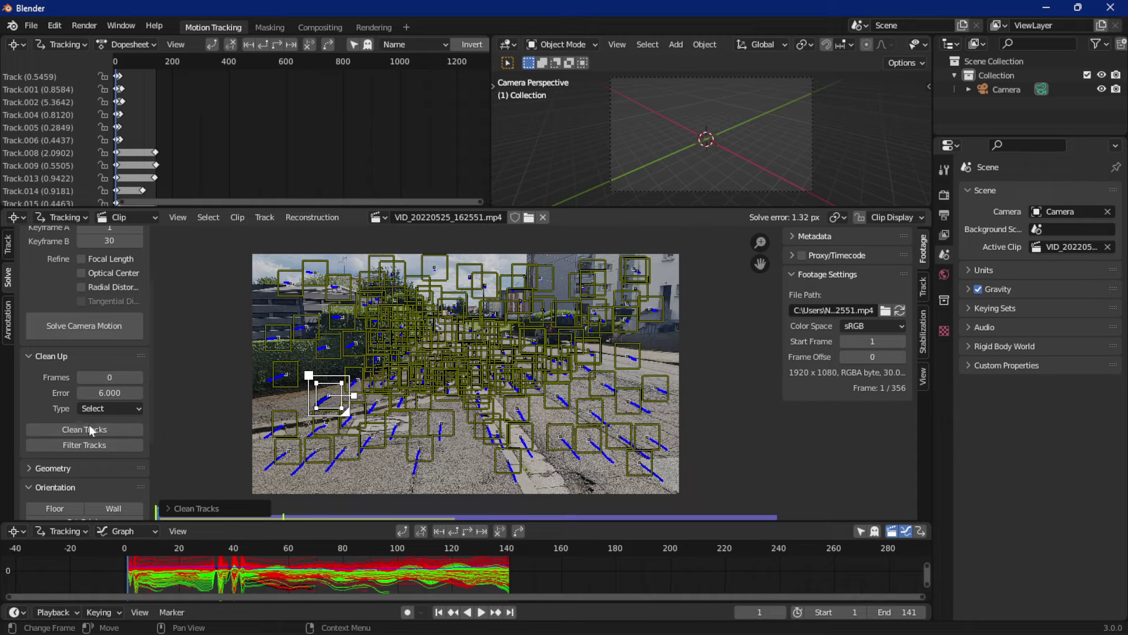
{"action": "left_click", "coordinate": [285, 379]}
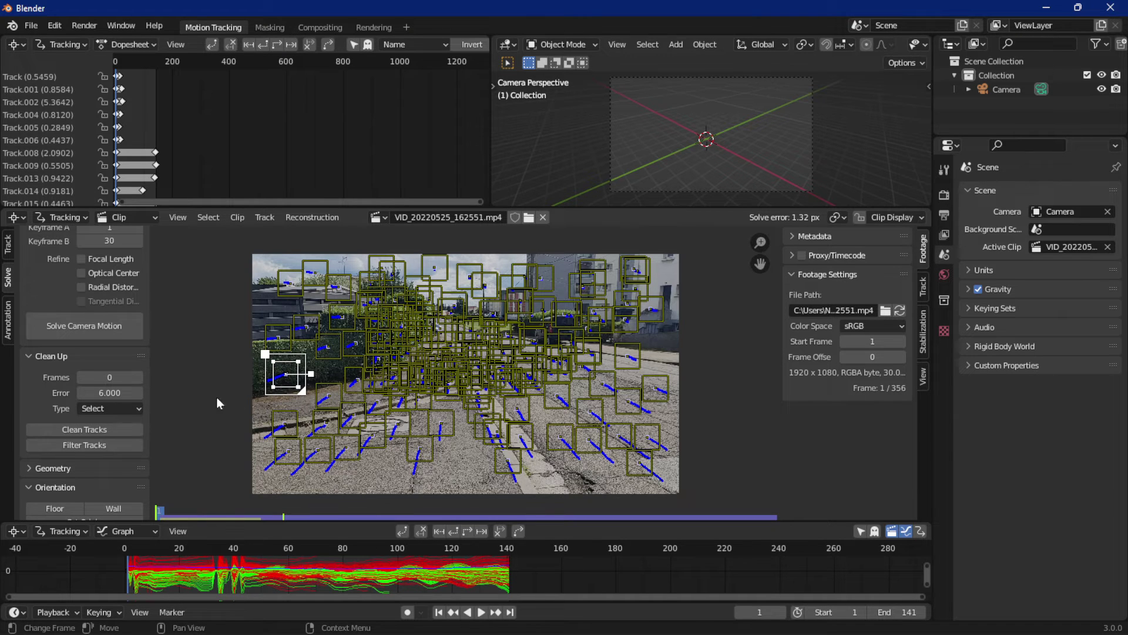
{"action": "left_click", "coordinate": [105, 425]}
{"action": "left_click", "coordinate": [318, 492]}
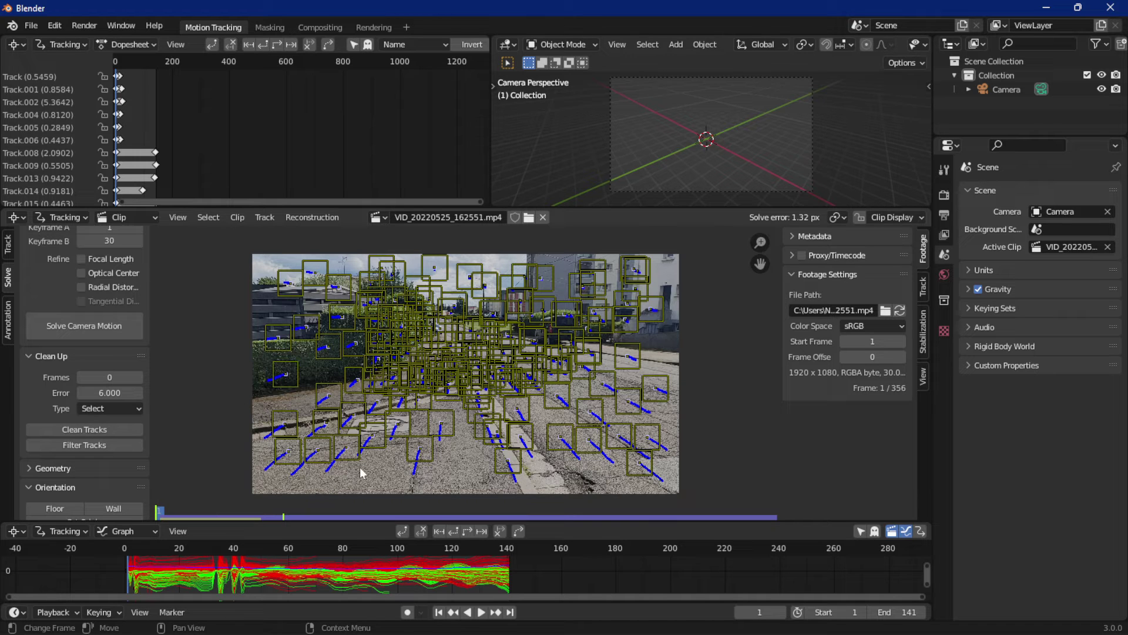
{"action": "left_click", "coordinate": [89, 429]}
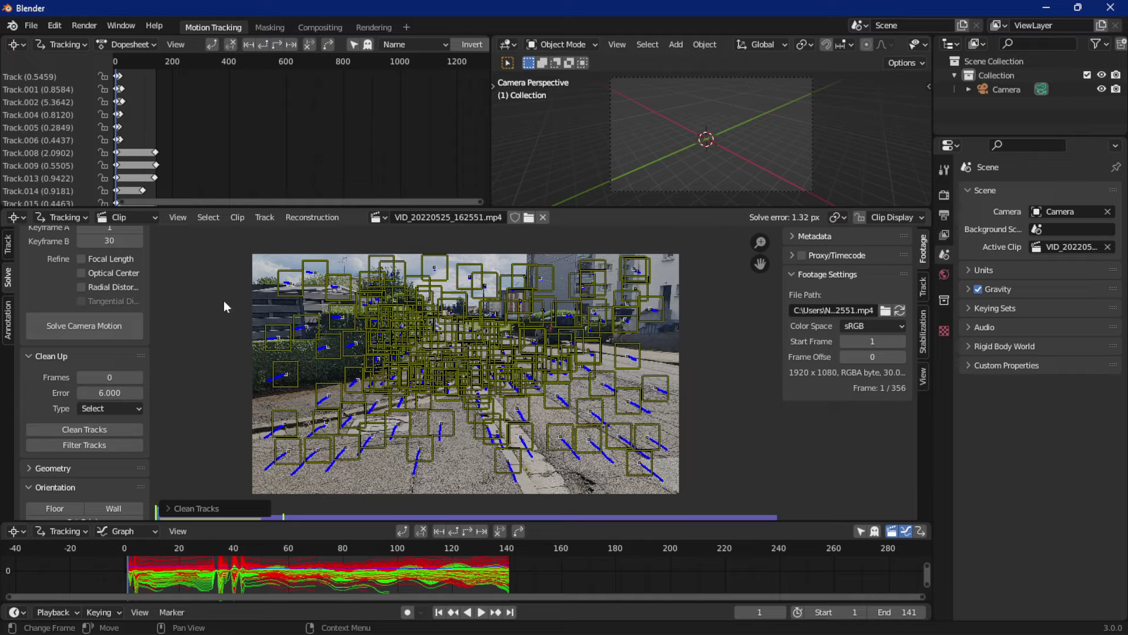
Step: Lower the threshold to 5, delete the tracks above it, and re-solve the camera
{"action": "double_click", "coordinate": [109, 393]}
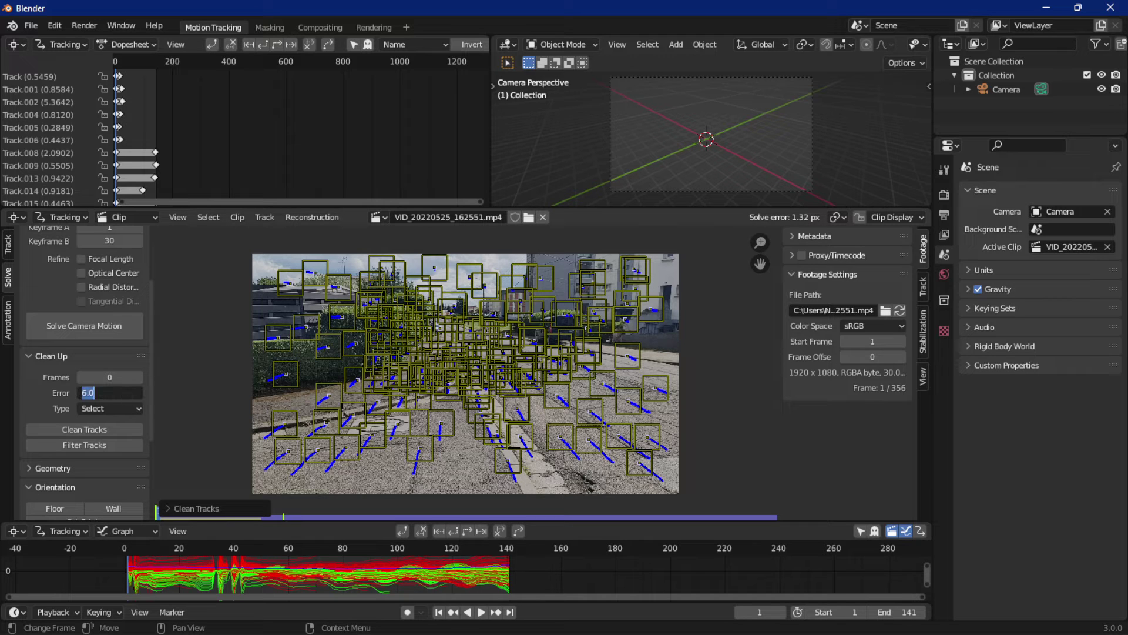
{"action": "type", "text": "5"}
{"action": "key", "text": "Return"}
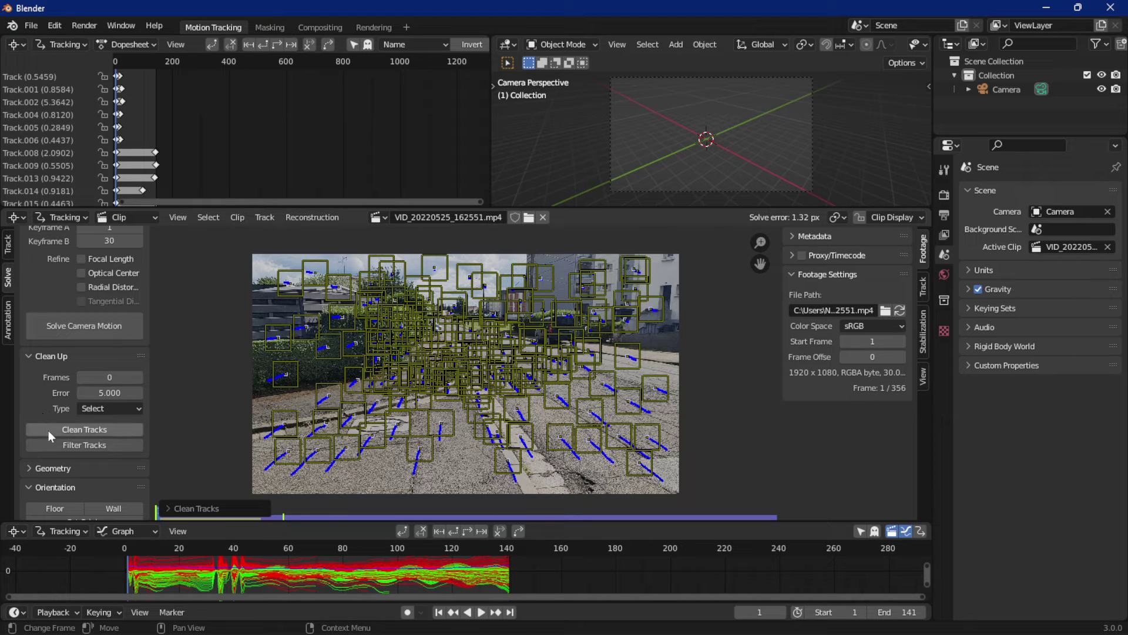
{"action": "left_click", "coordinate": [51, 428]}
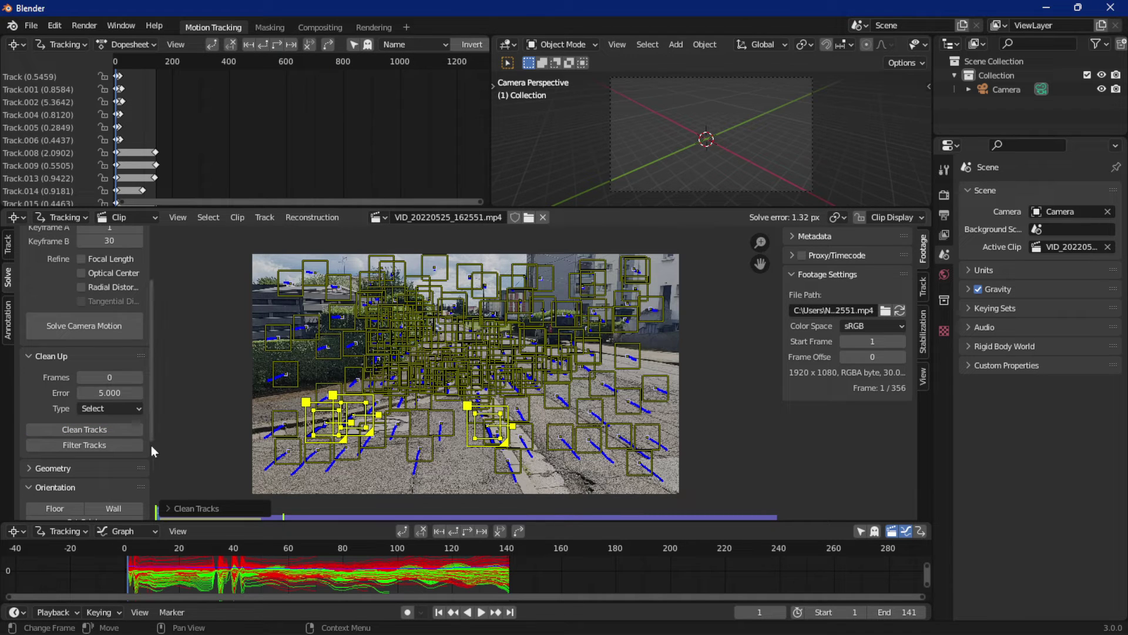
{"action": "left_click", "coordinate": [103, 407]}
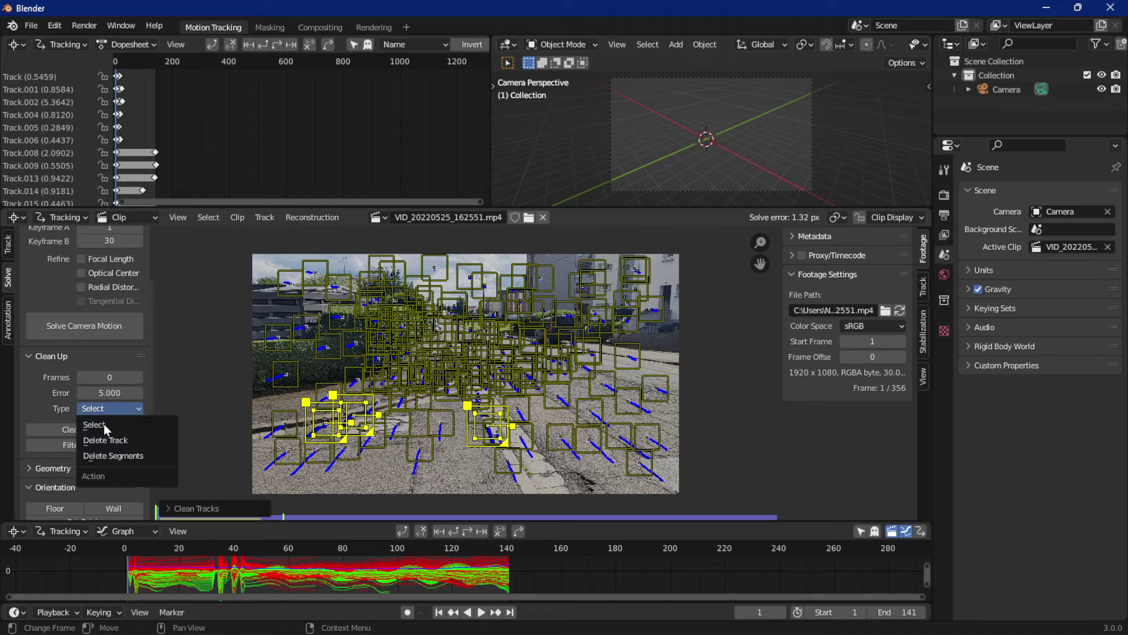
{"action": "left_click", "coordinate": [104, 439]}
{"action": "left_click", "coordinate": [74, 430]}
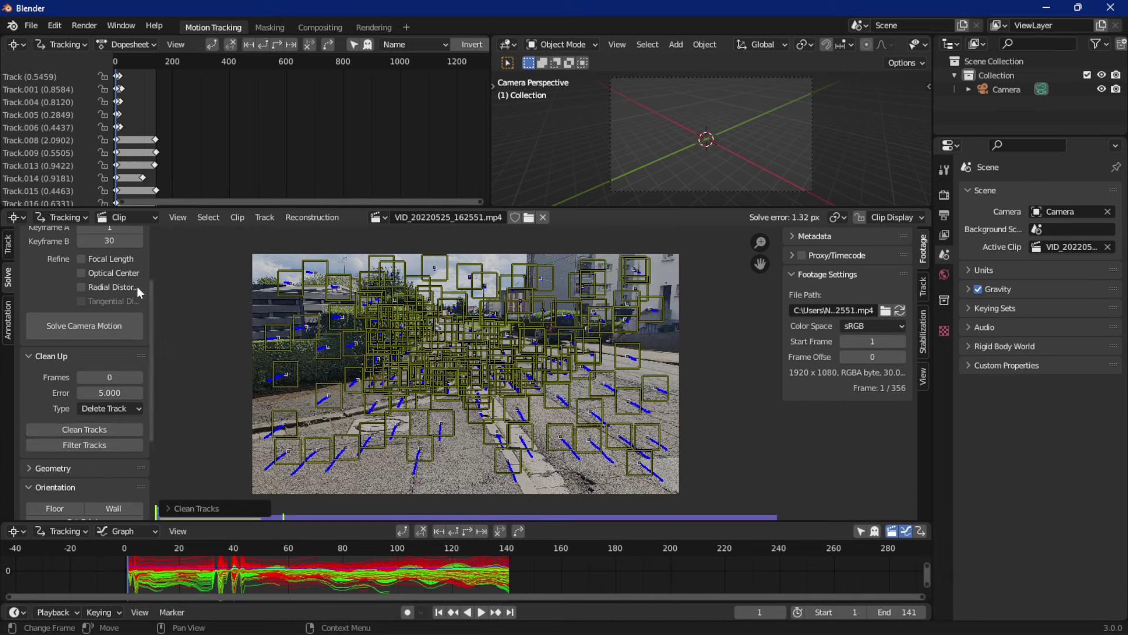
{"action": "left_click", "coordinate": [93, 324]}
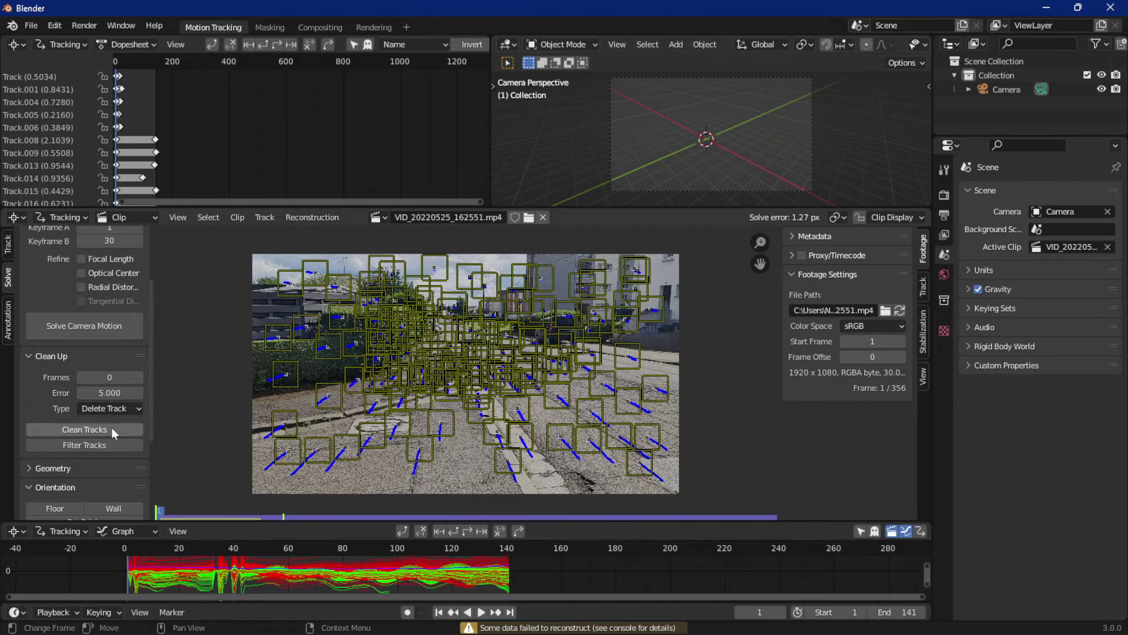
Step: Set the threshold to 4, preview the tracks above it, then delete them
{"action": "left_click", "coordinate": [93, 392]}
{"action": "type", "text": "4"}
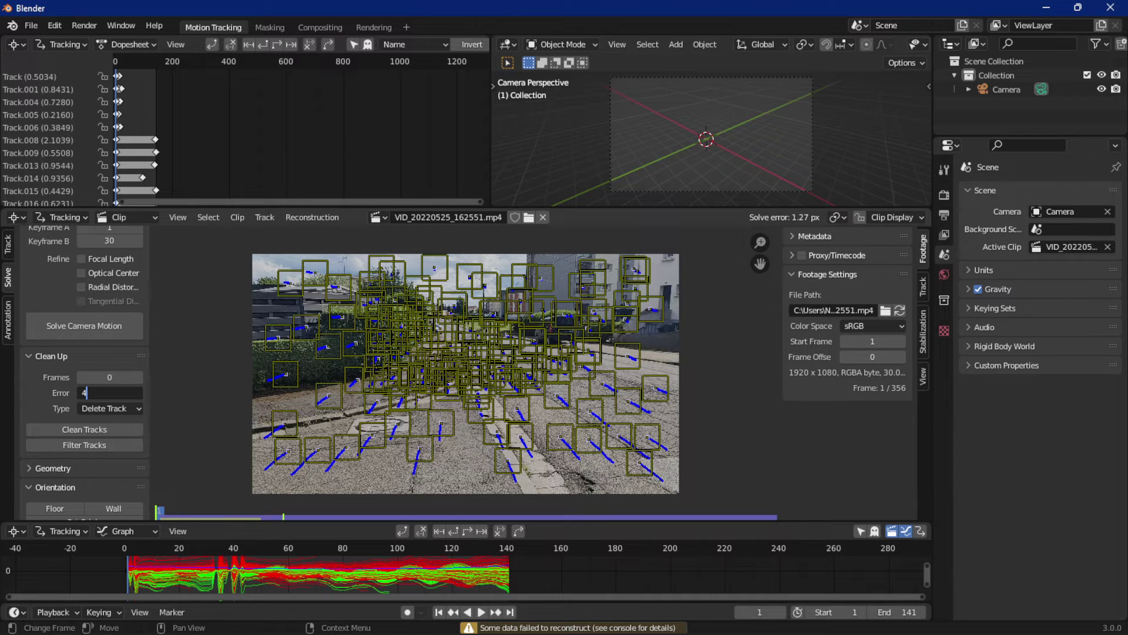
{"action": "key", "text": "Return"}
{"action": "left_click", "coordinate": [110, 409]}
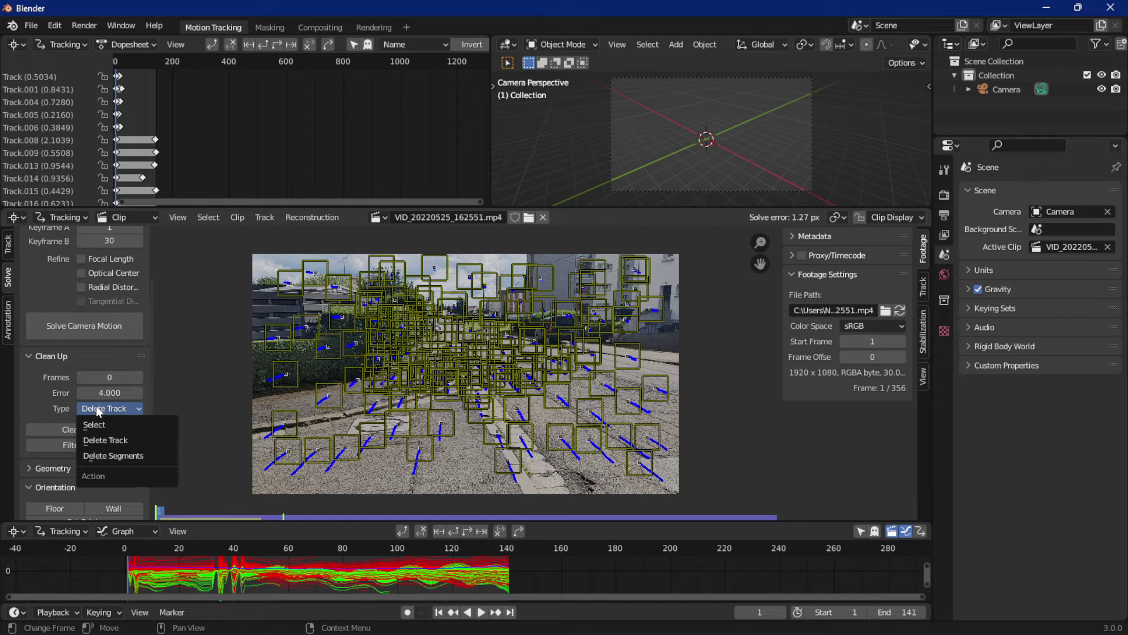
{"action": "left_click", "coordinate": [100, 424]}
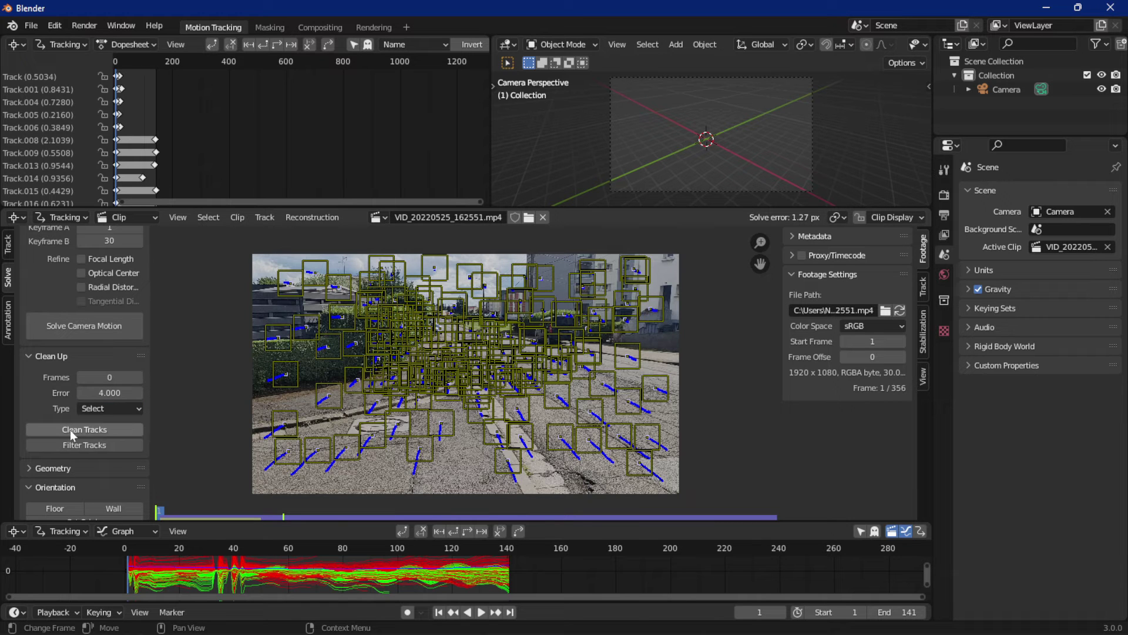
{"action": "left_click", "coordinate": [70, 430]}
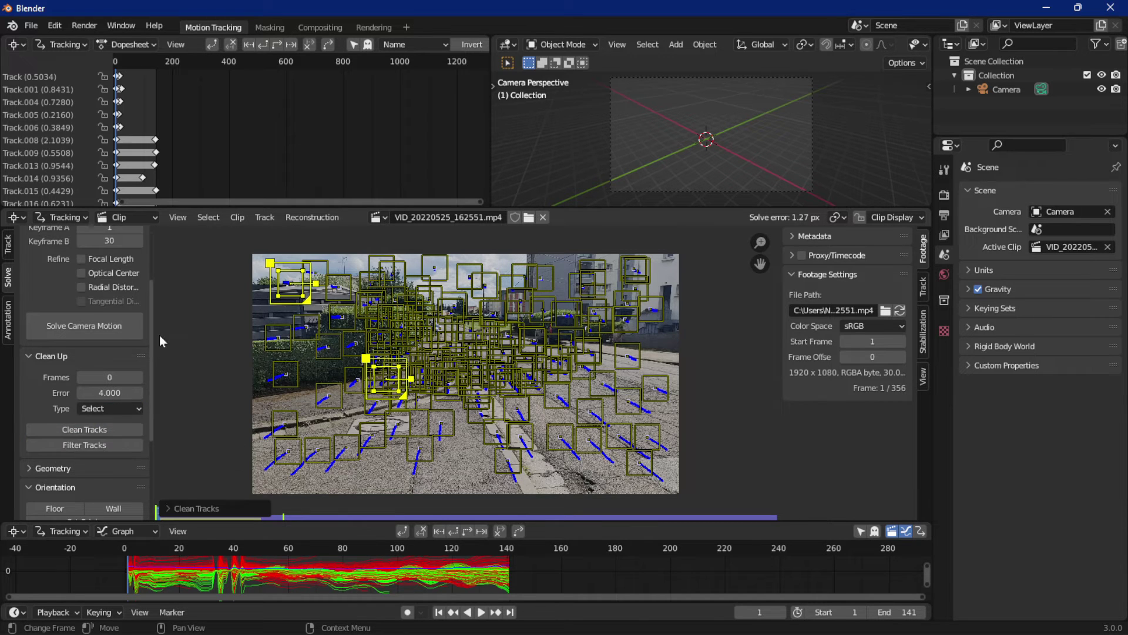
{"action": "left_click", "coordinate": [89, 409]}
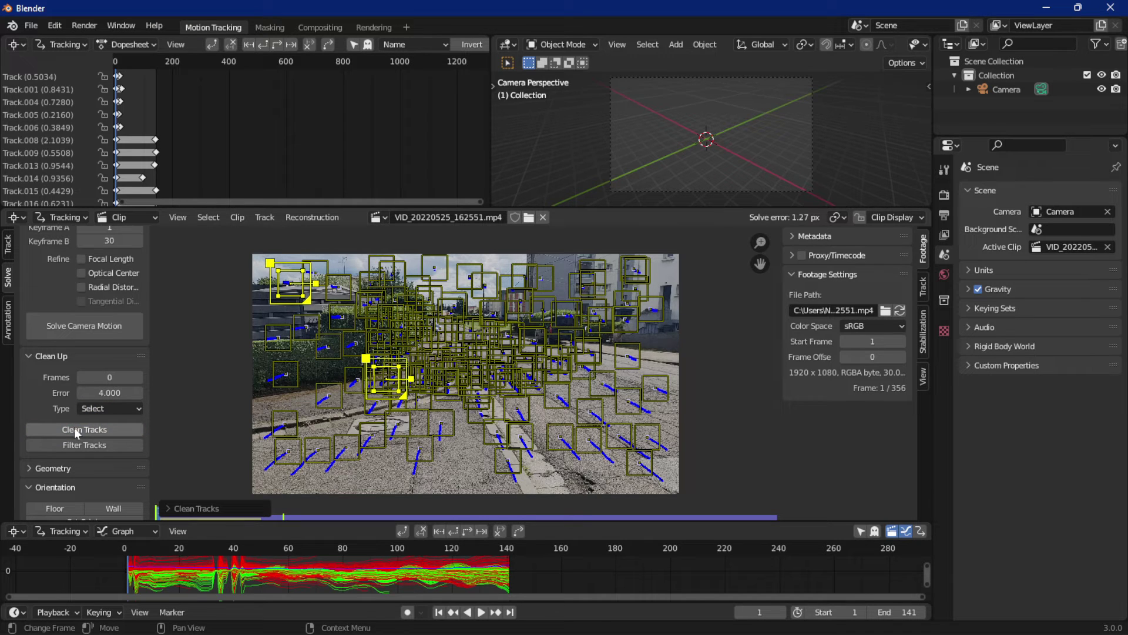
{"action": "left_click", "coordinate": [94, 408]}
{"action": "left_click", "coordinate": [82, 440]}
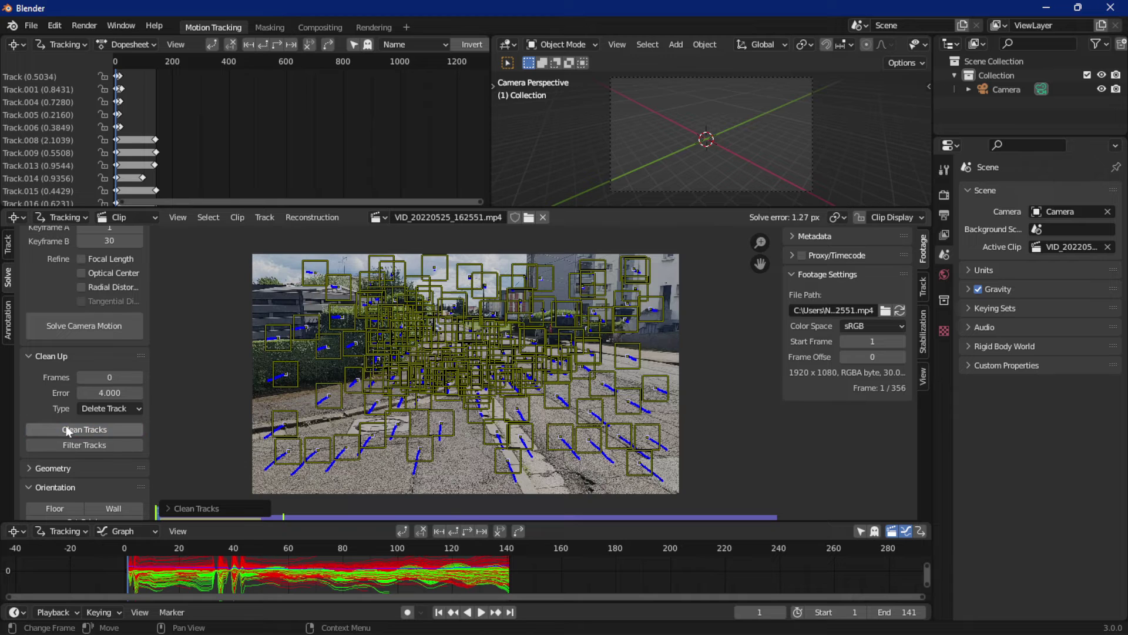
Step: Re-solve the camera to 1.23 px, then select the tracks with error above 2 px
{"action": "left_click", "coordinate": [71, 326]}
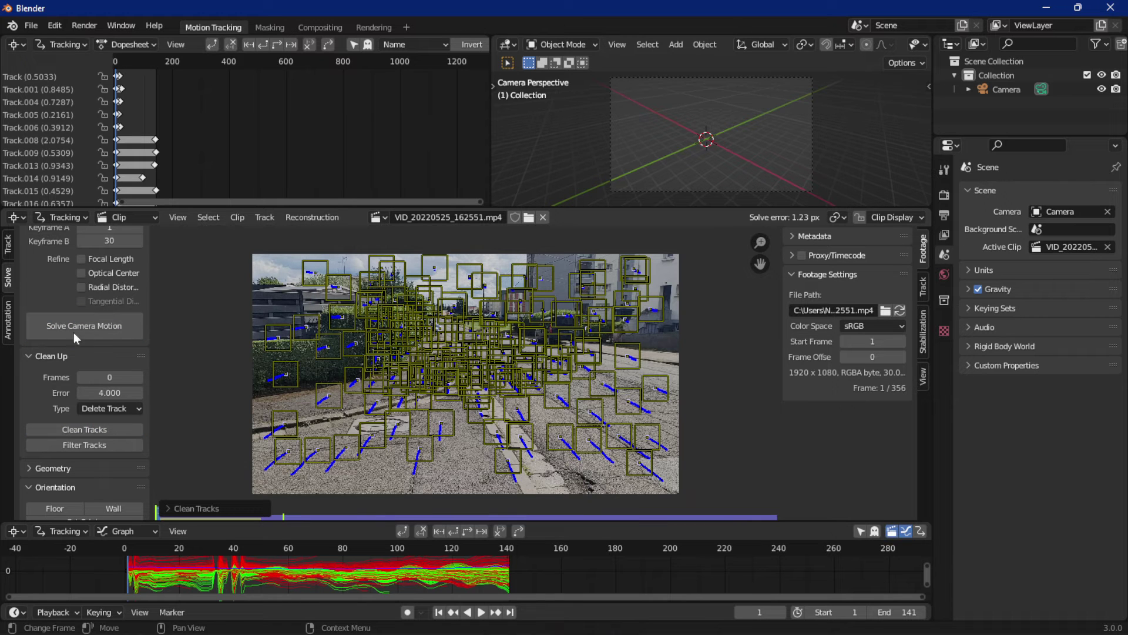
{"action": "left_click", "coordinate": [106, 391]}
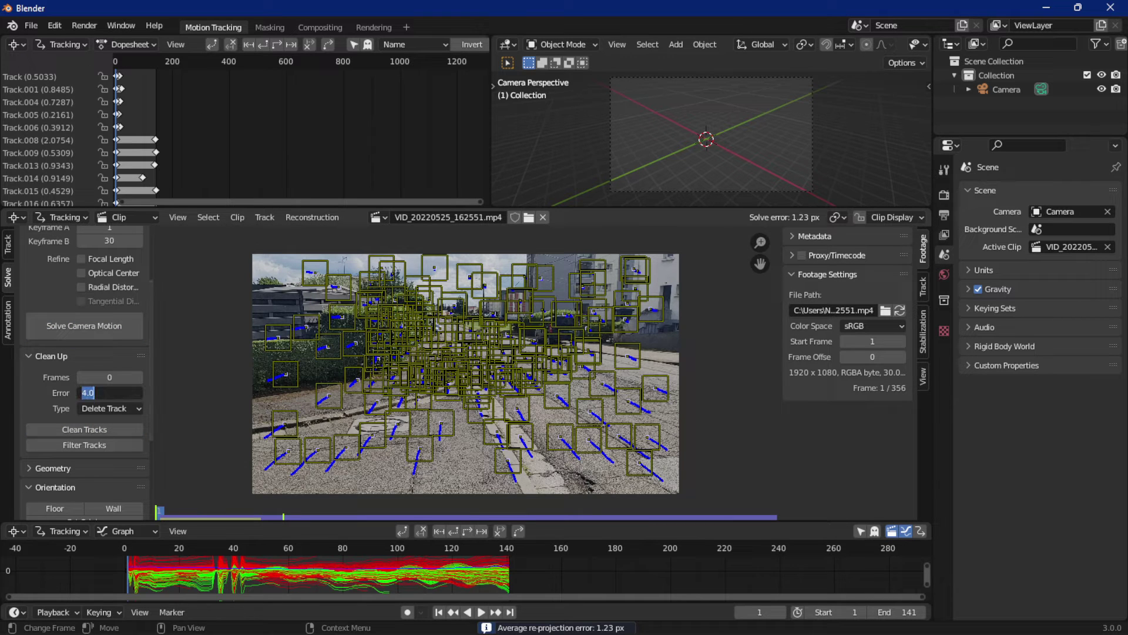
{"action": "type", "text": "2"}
{"action": "key", "text": "Return"}
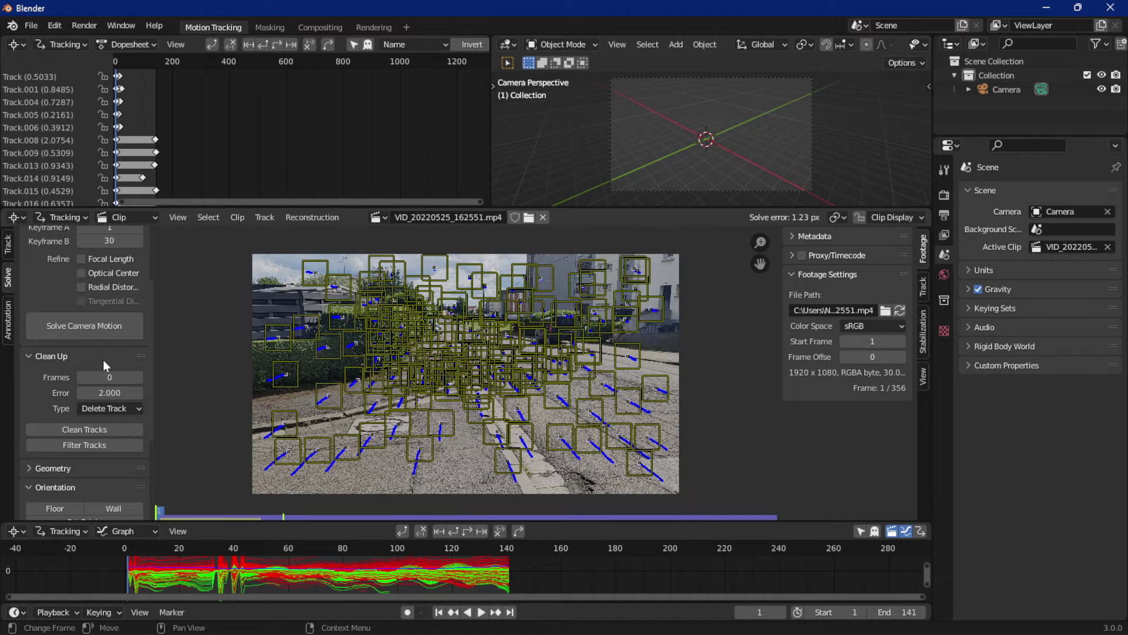
{"action": "left_click", "coordinate": [111, 391]}
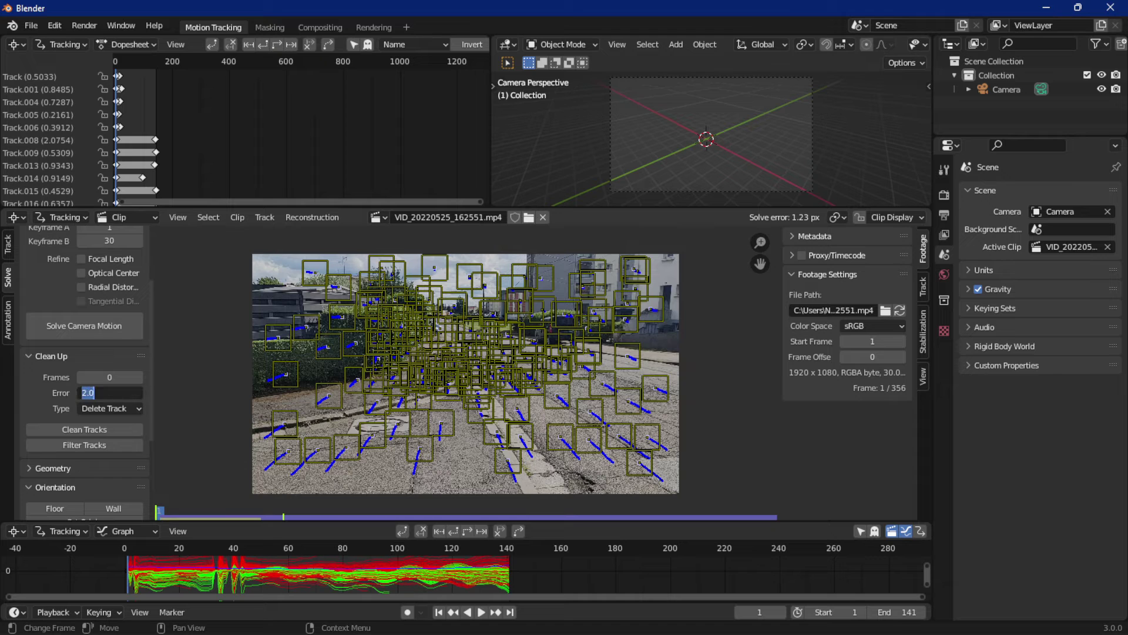
{"action": "key", "text": "Return"}
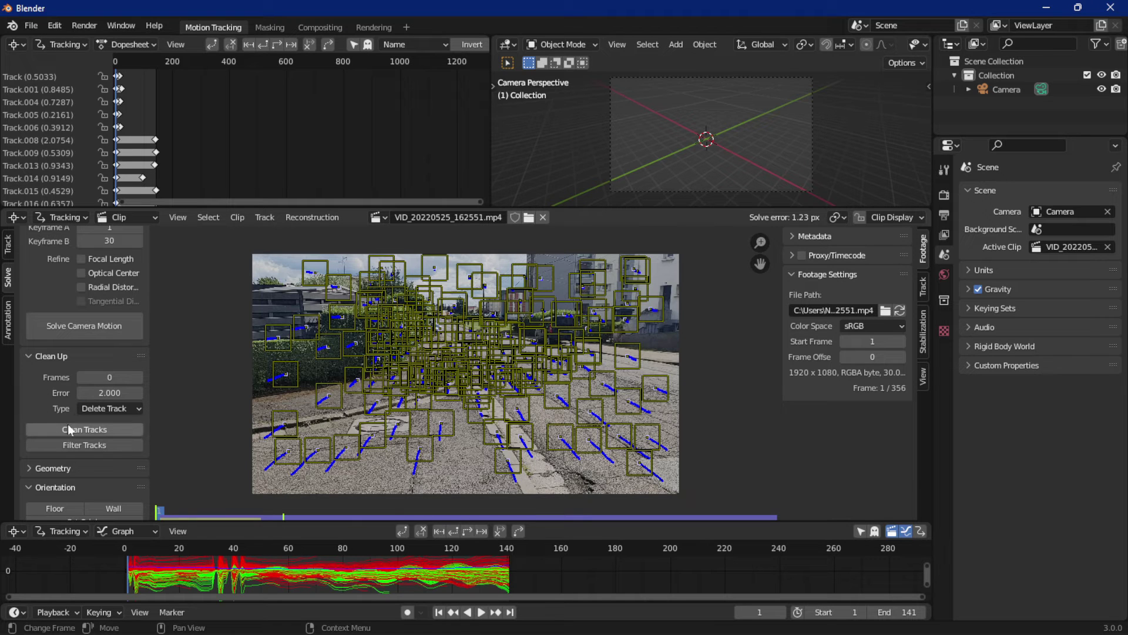
{"action": "left_click", "coordinate": [106, 408]}
{"action": "left_click", "coordinate": [94, 441]}
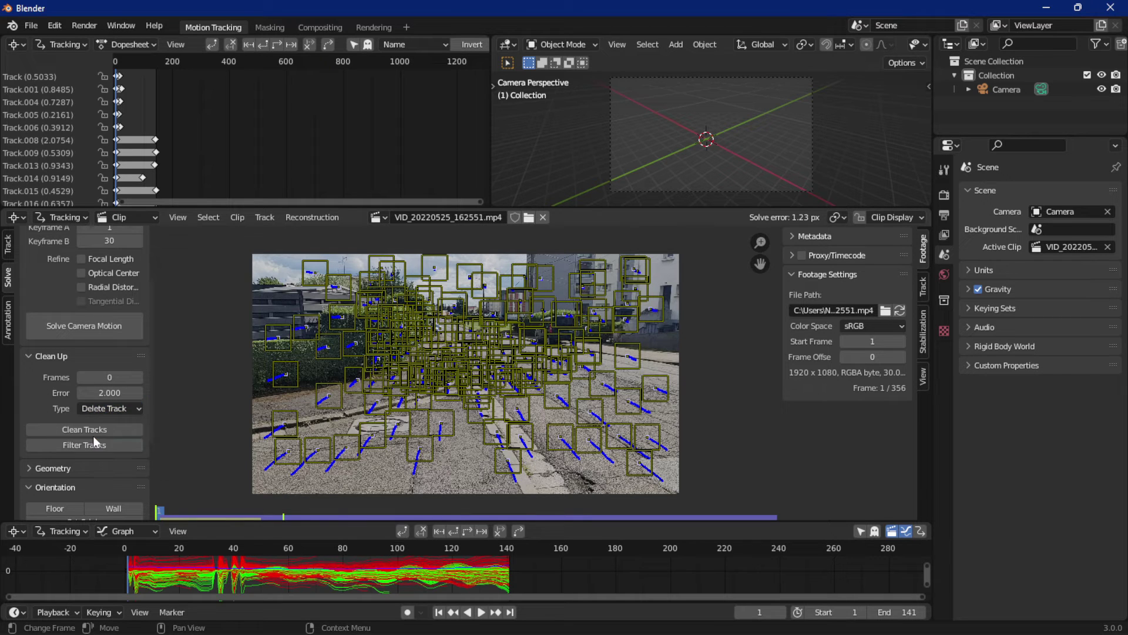
{"action": "left_click", "coordinate": [109, 408]}
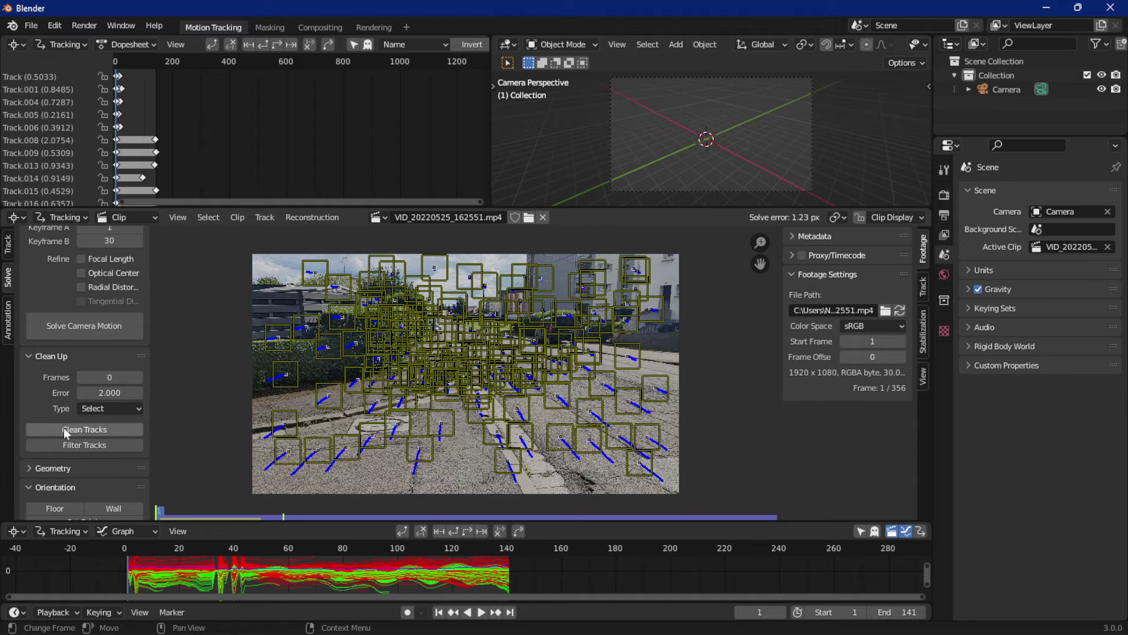
{"action": "left_click", "coordinate": [63, 430]}
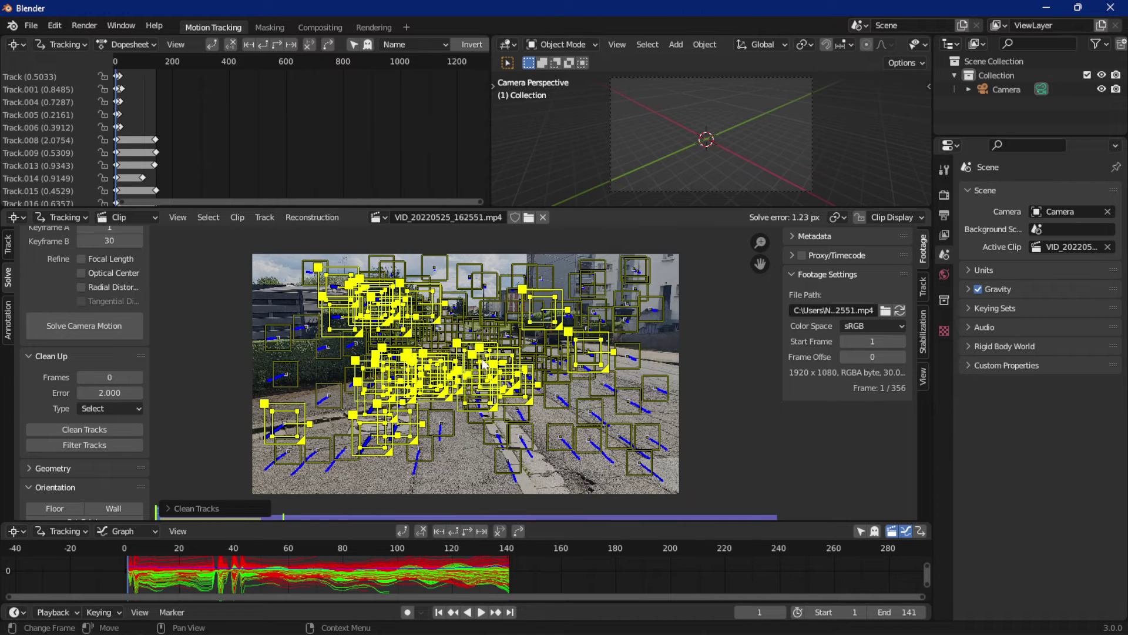
Step: Select the tracks above 3 px, then only those above 3.5 px instead
{"action": "left_click", "coordinate": [106, 393]}
{"action": "type", "text": "3"}
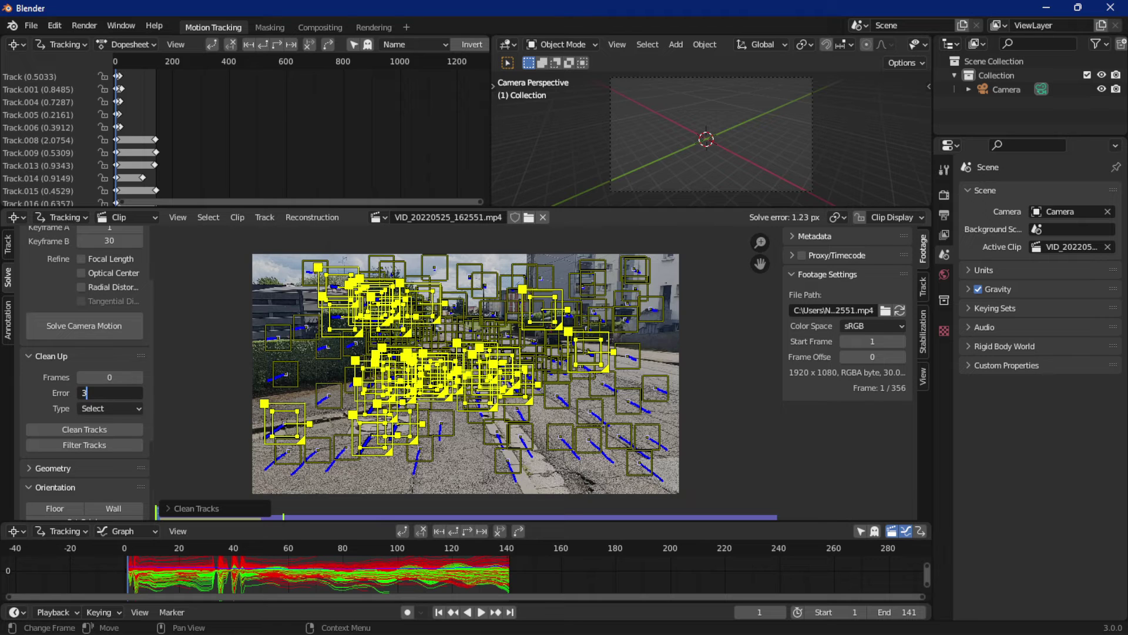
{"action": "key", "text": "Return"}
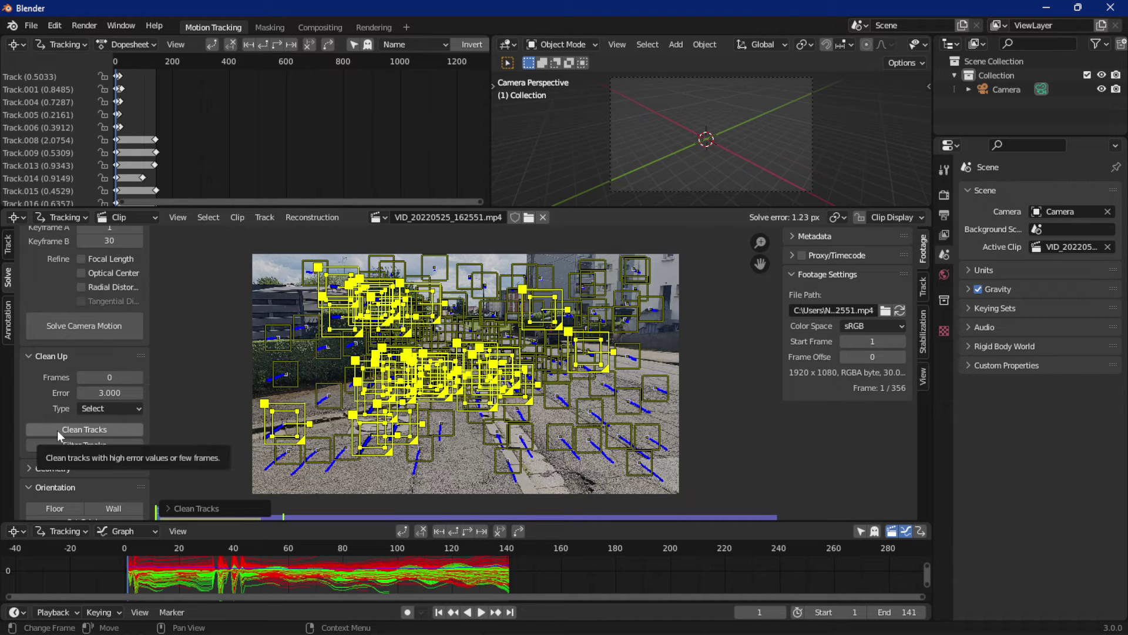
{"action": "left_click", "coordinate": [264, 386]}
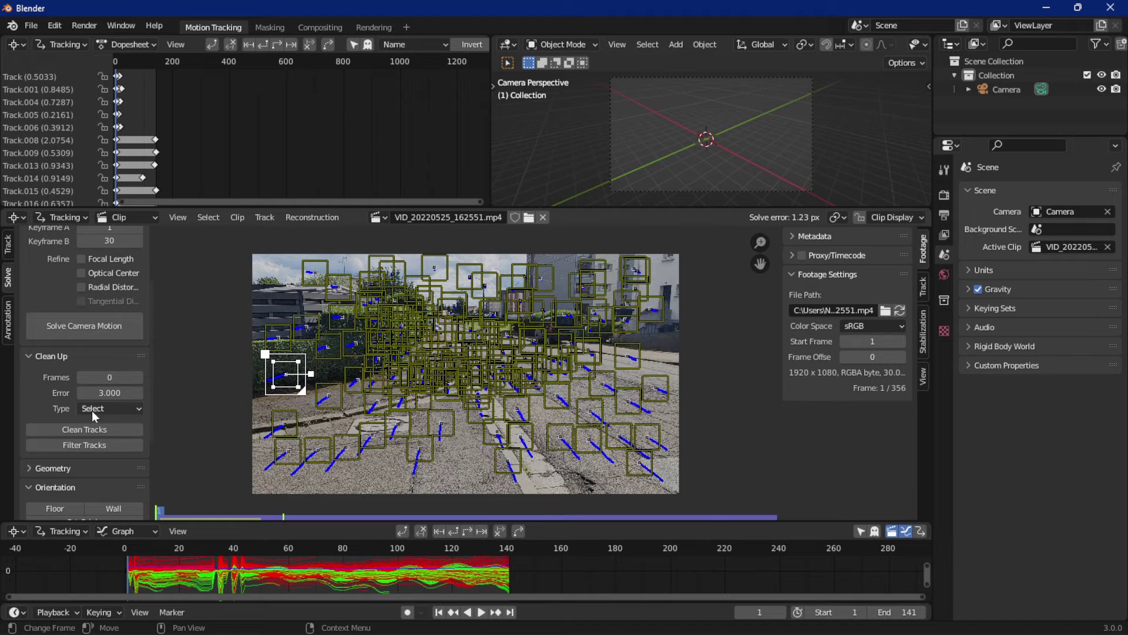
{"action": "left_click", "coordinate": [84, 429]}
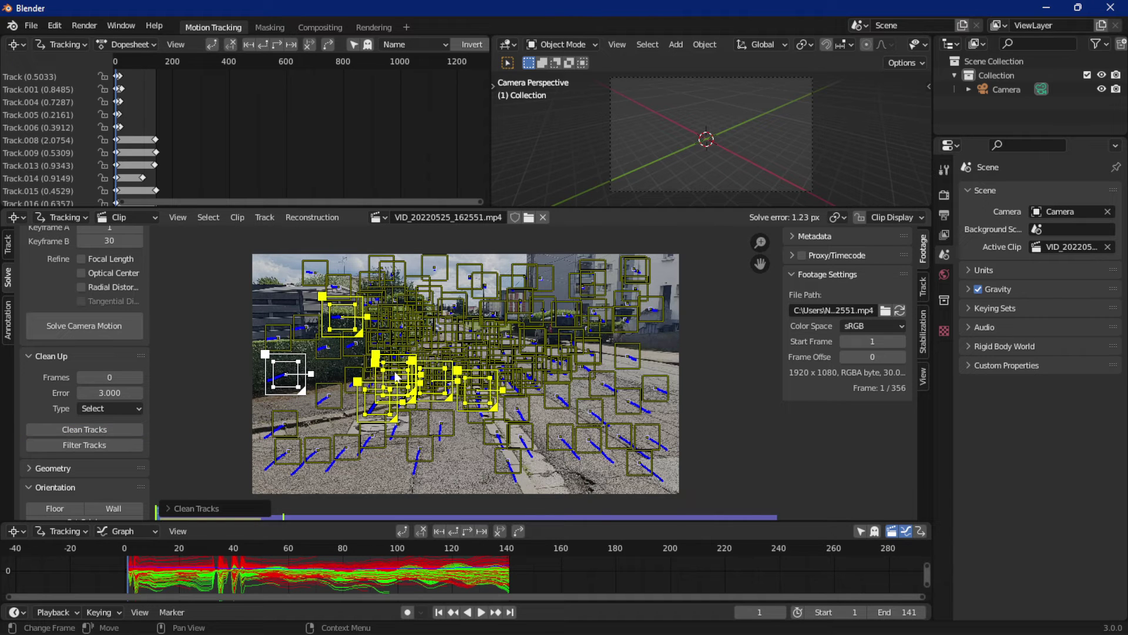
{"action": "left_click", "coordinate": [110, 392]}
{"action": "type", "text": "3.5"}
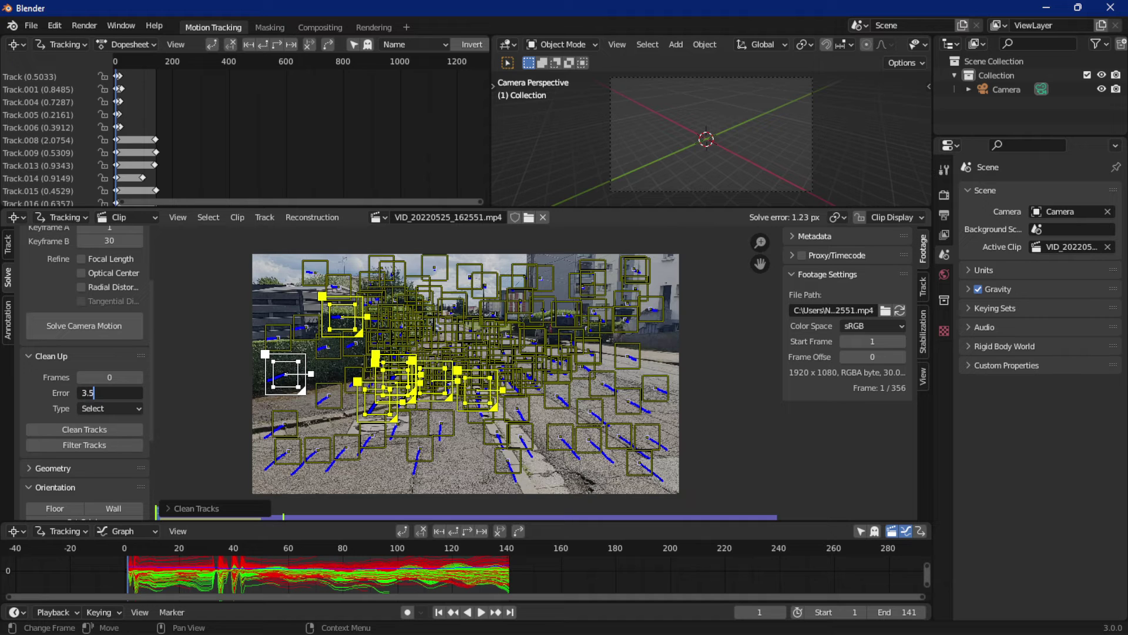
{"action": "key", "text": "Return"}
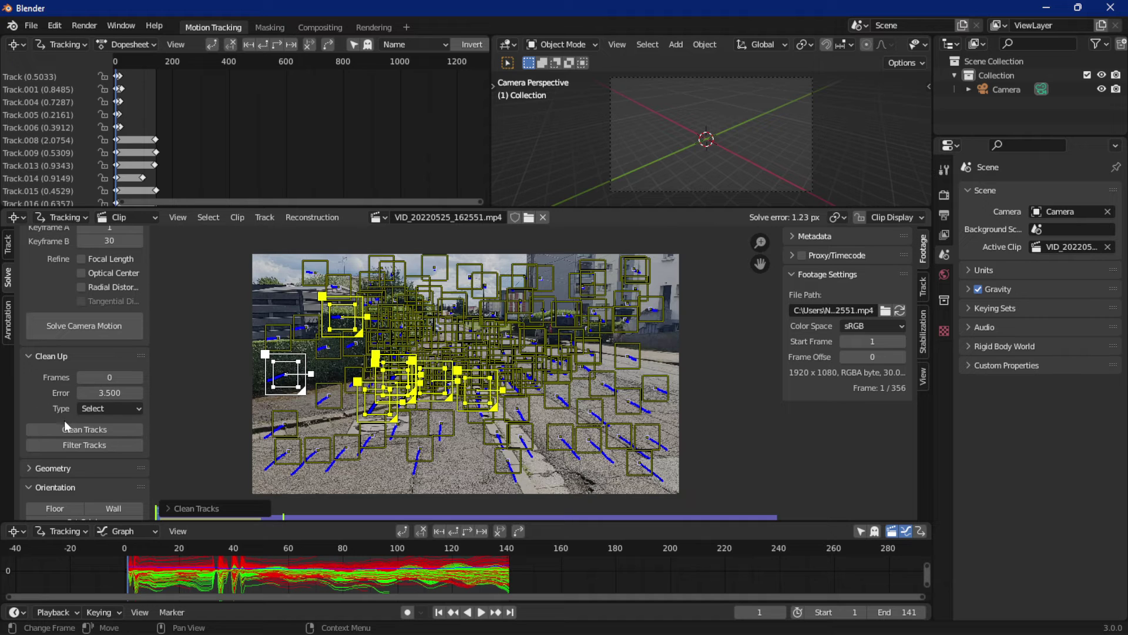
{"action": "left_click", "coordinate": [284, 310]}
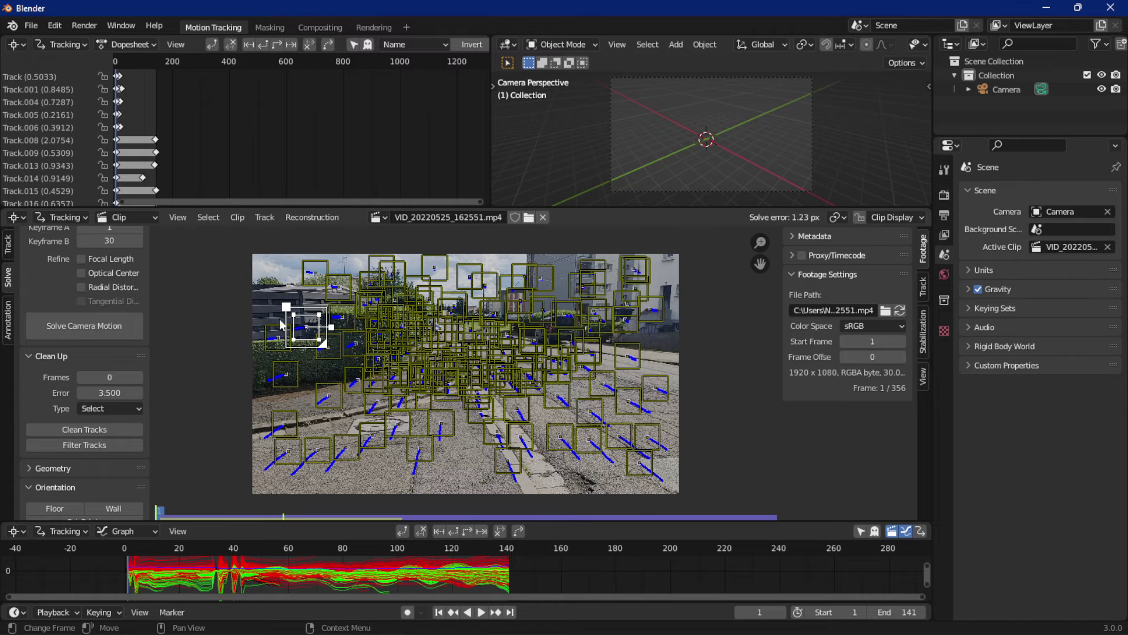
{"action": "left_click", "coordinate": [67, 430]}
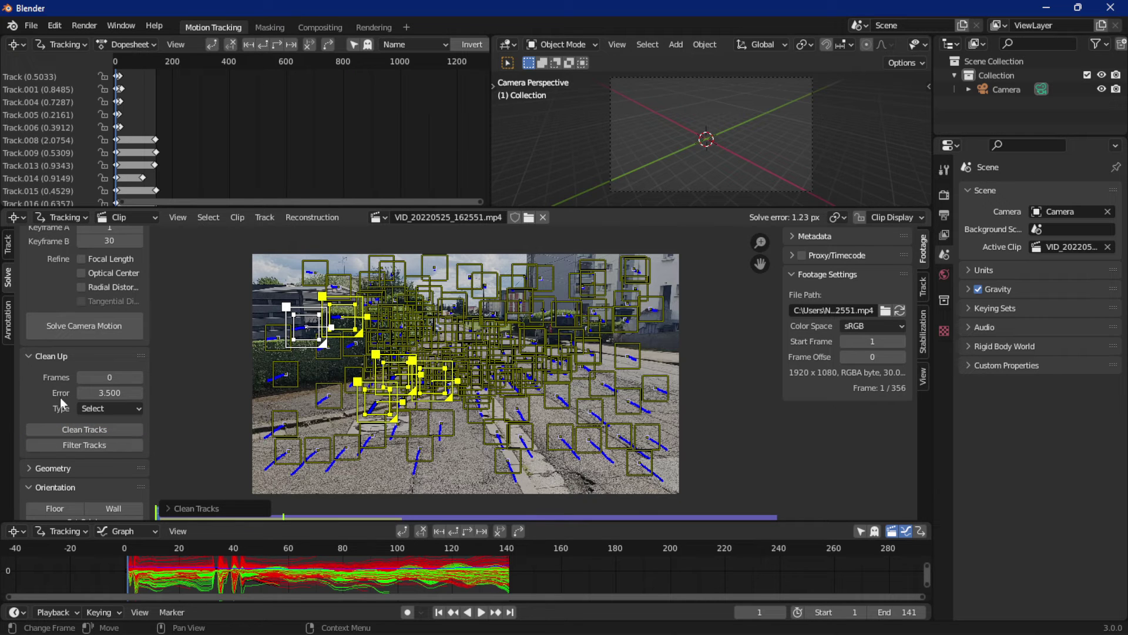
Step: Delete the selected tracks exceeding 3.5 px error with X and confirm
{"action": "left_click", "coordinate": [83, 413]}
{"action": "left_click", "coordinate": [90, 433]}
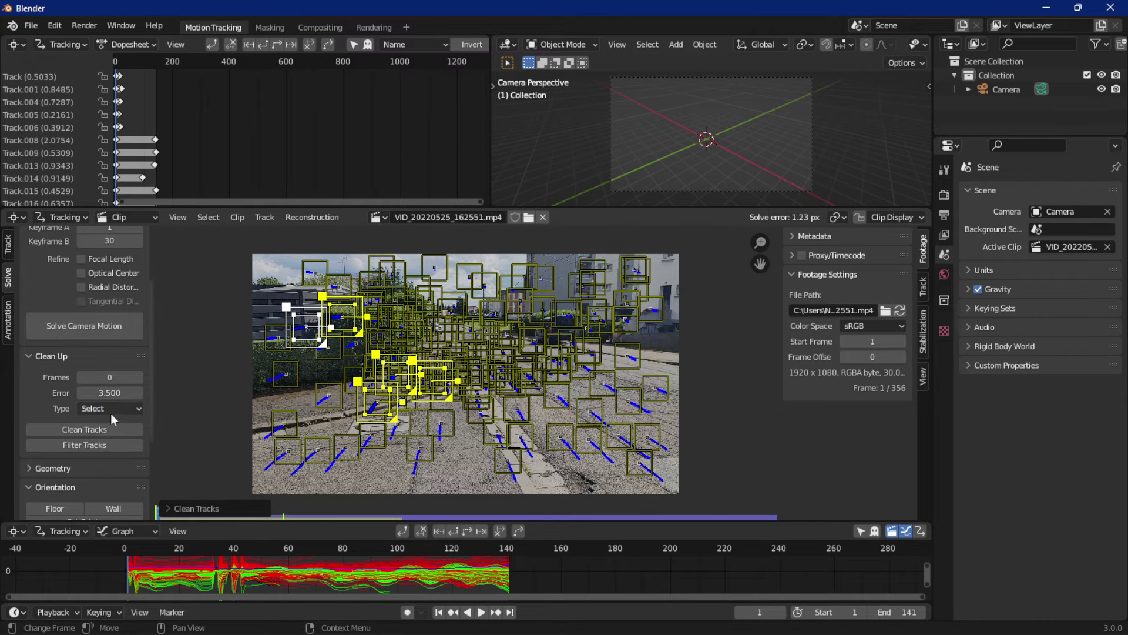
{"action": "left_click", "coordinate": [111, 414]}
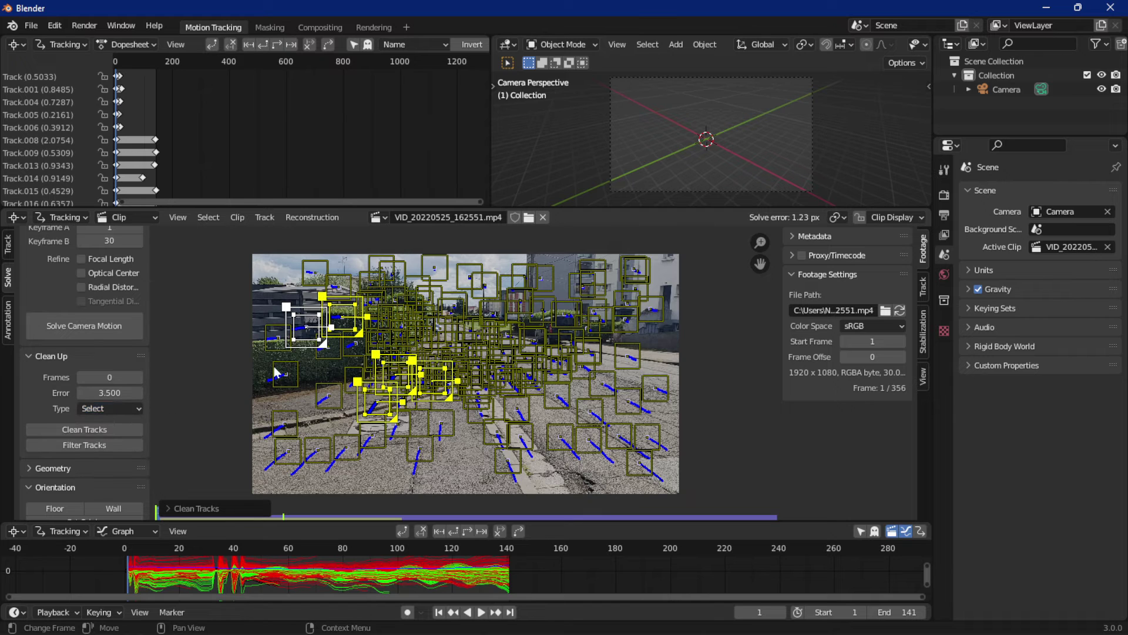
{"action": "key", "text": "x"}
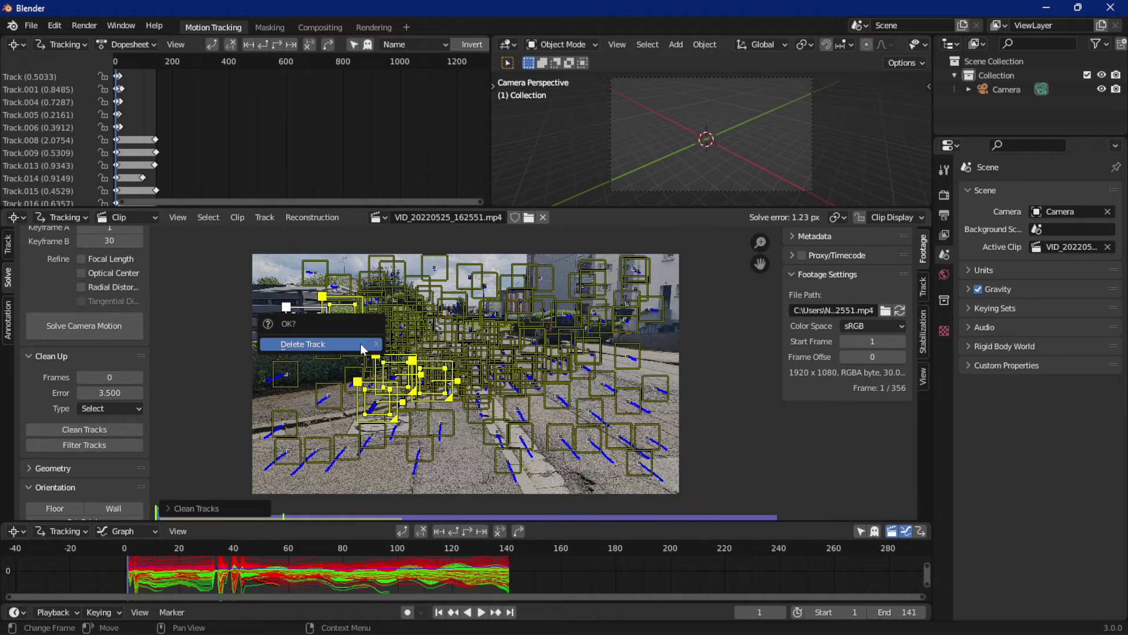
{"action": "left_click", "coordinate": [361, 343]}
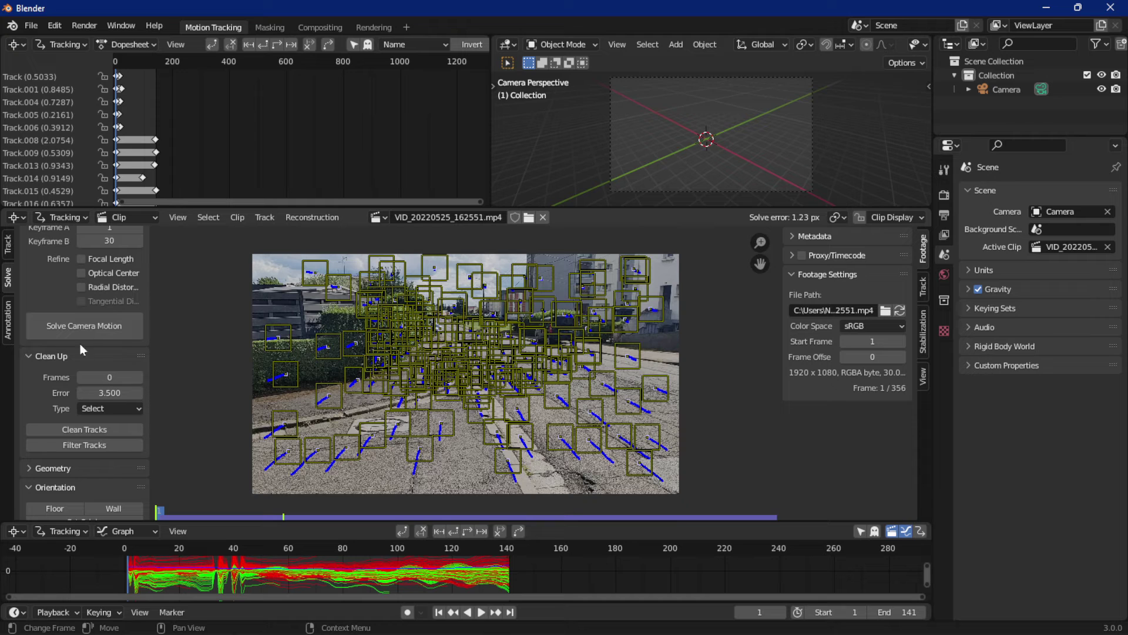
Step: Re-solve, delete the tracks above error 3 with Delete Track, and solve again to 1.11 px
{"action": "left_click", "coordinate": [90, 327]}
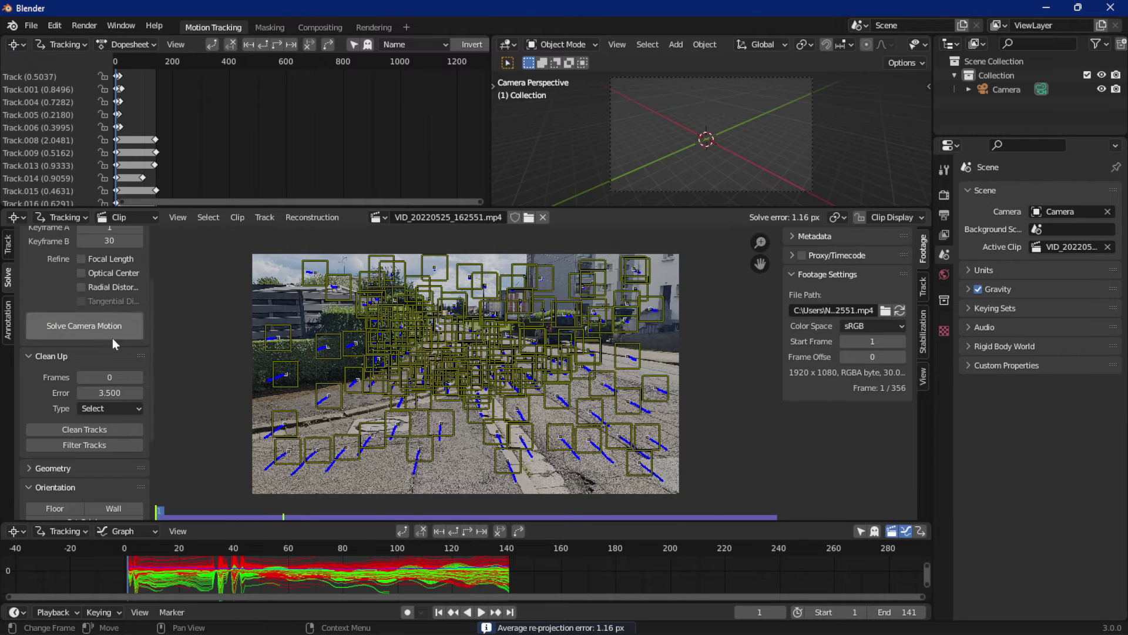
{"action": "left_click", "coordinate": [109, 392]}
{"action": "type", "text": "3"}
{"action": "key", "text": "Return"}
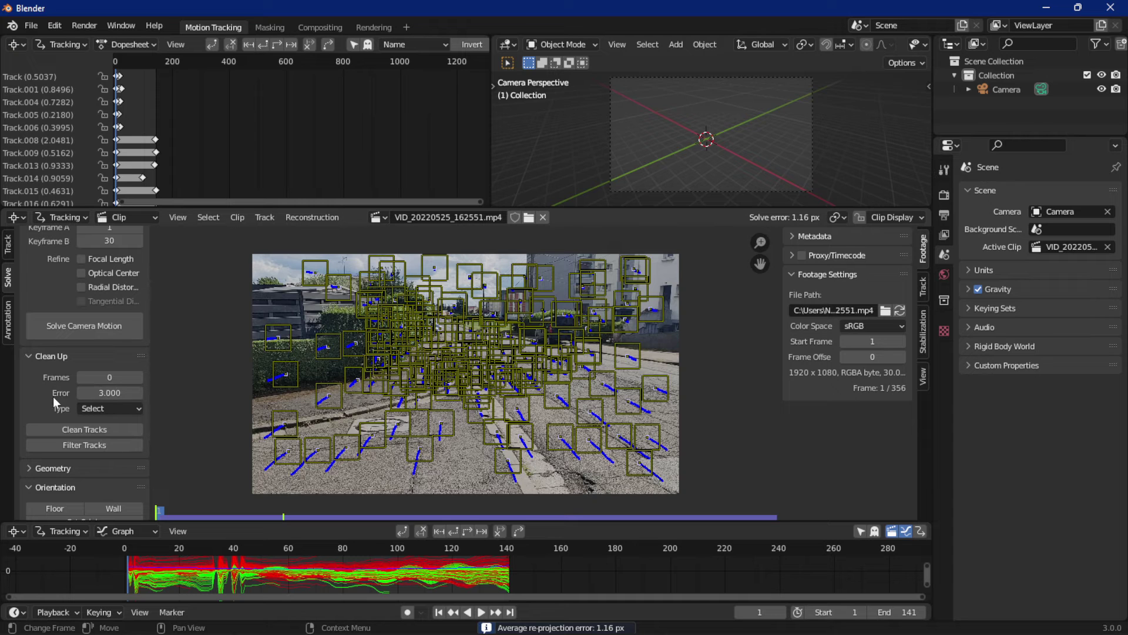
{"action": "left_click", "coordinate": [55, 426]}
{"action": "left_click", "coordinate": [87, 406]}
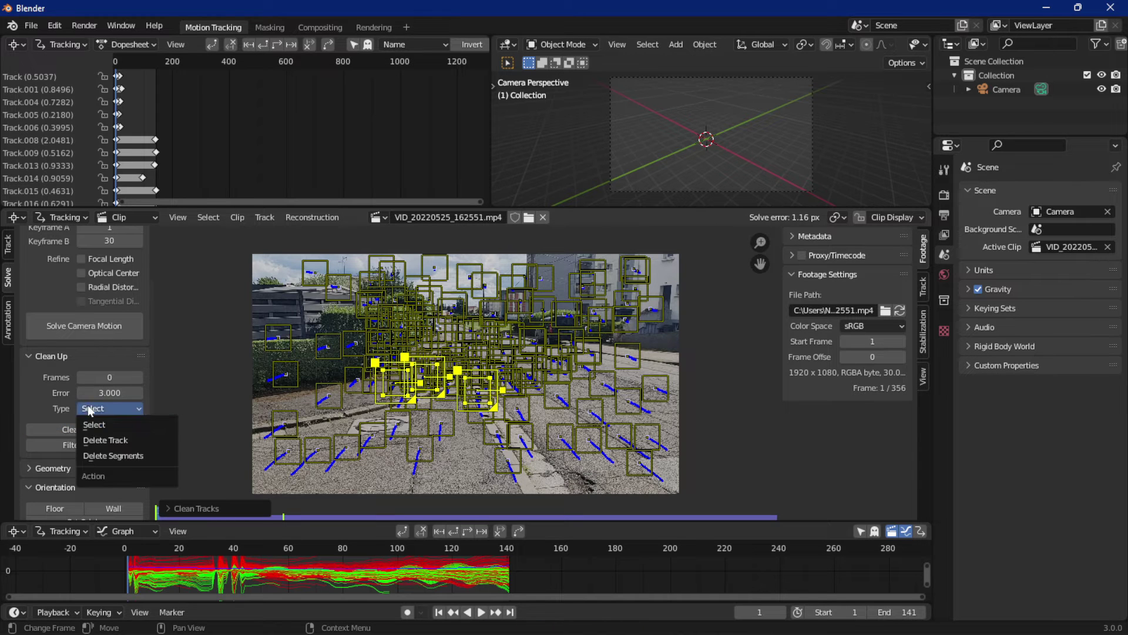
{"action": "left_click", "coordinate": [92, 439]}
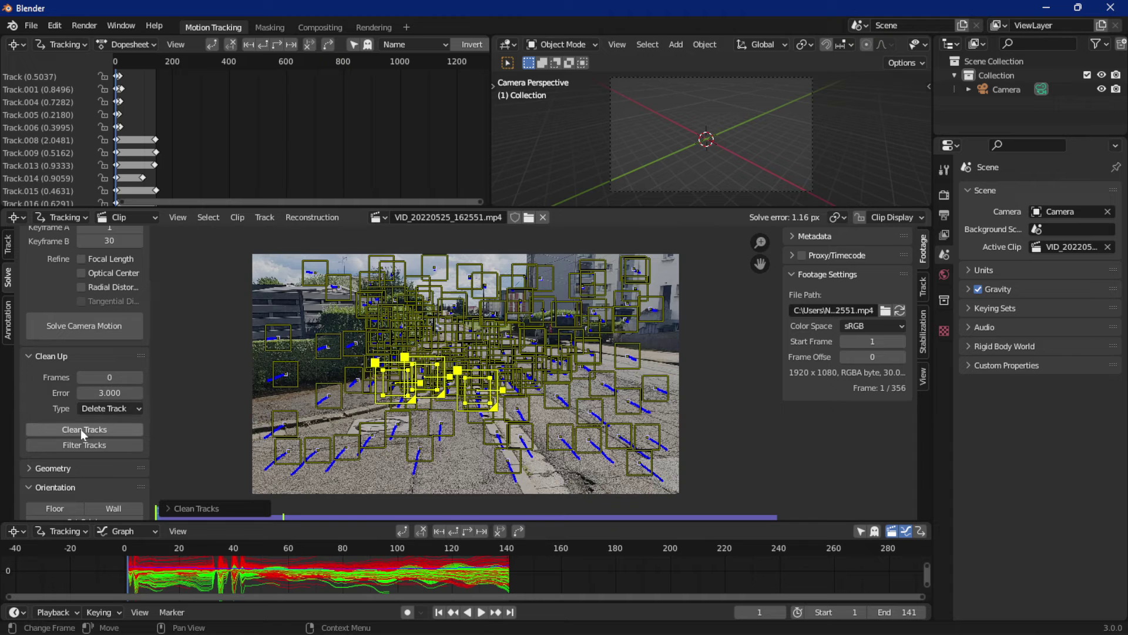
{"action": "left_click", "coordinate": [81, 433]}
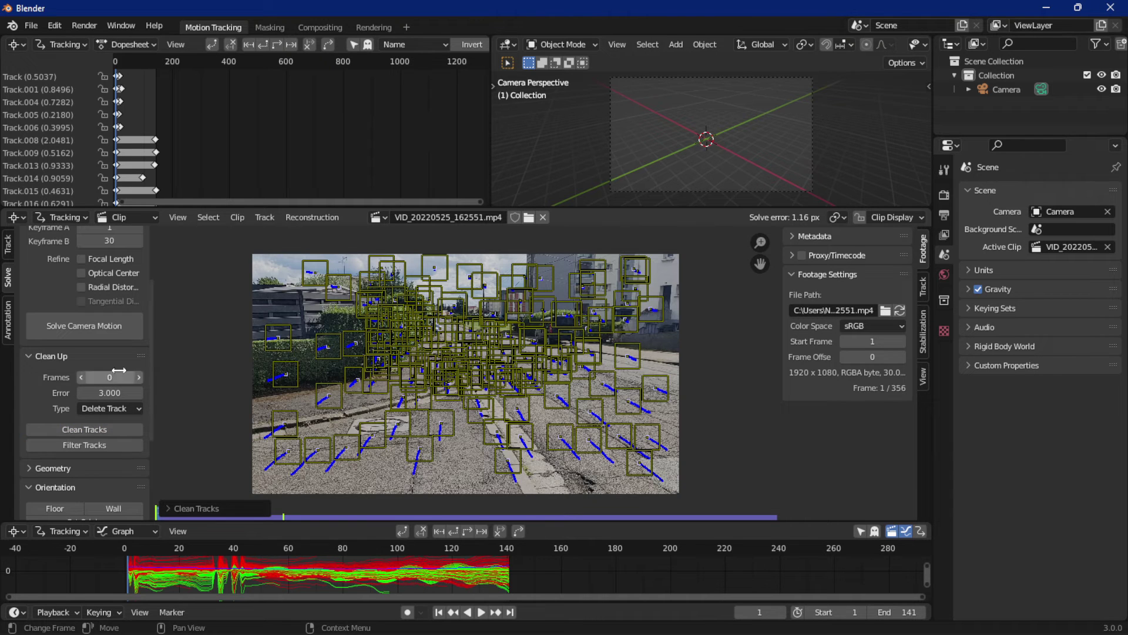
{"action": "left_click", "coordinate": [106, 319]}
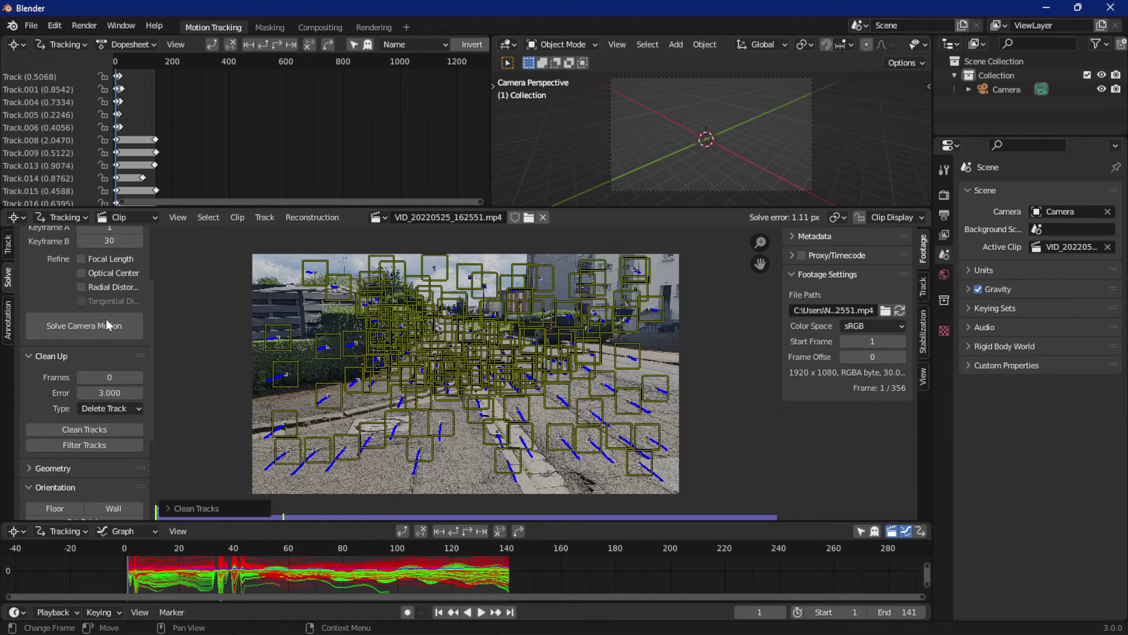
Step: Set the clean-up threshold to 2 and select the tracks above it
{"action": "left_click", "coordinate": [99, 392]}
{"action": "type", "text": "2/5"}
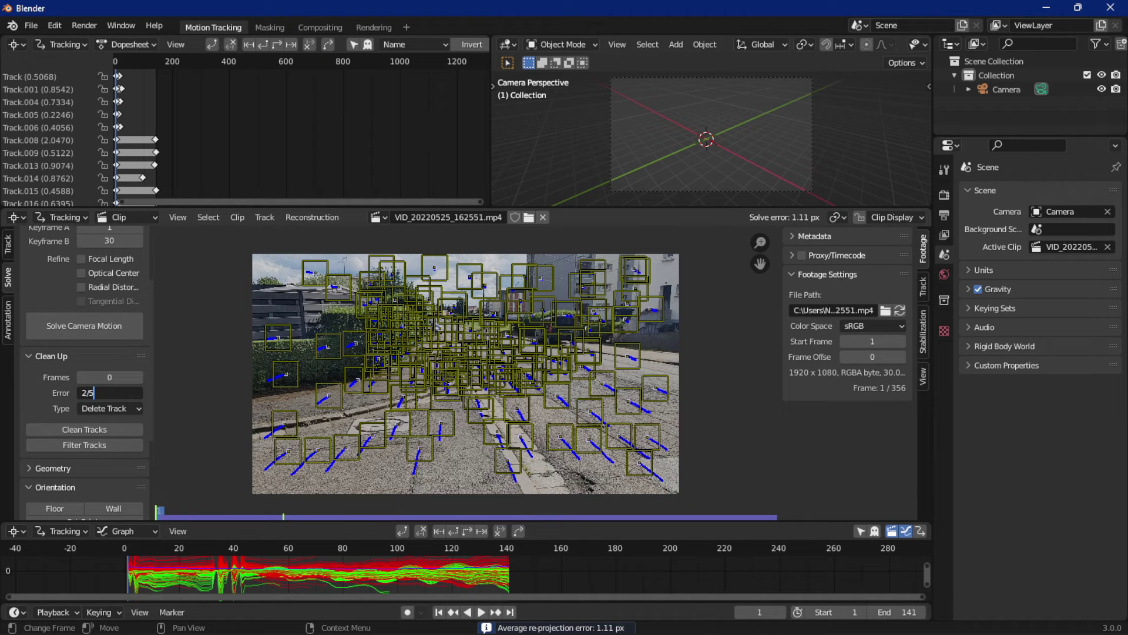
{"action": "key", "text": "Return"}
{"action": "key", "text": "Return"}
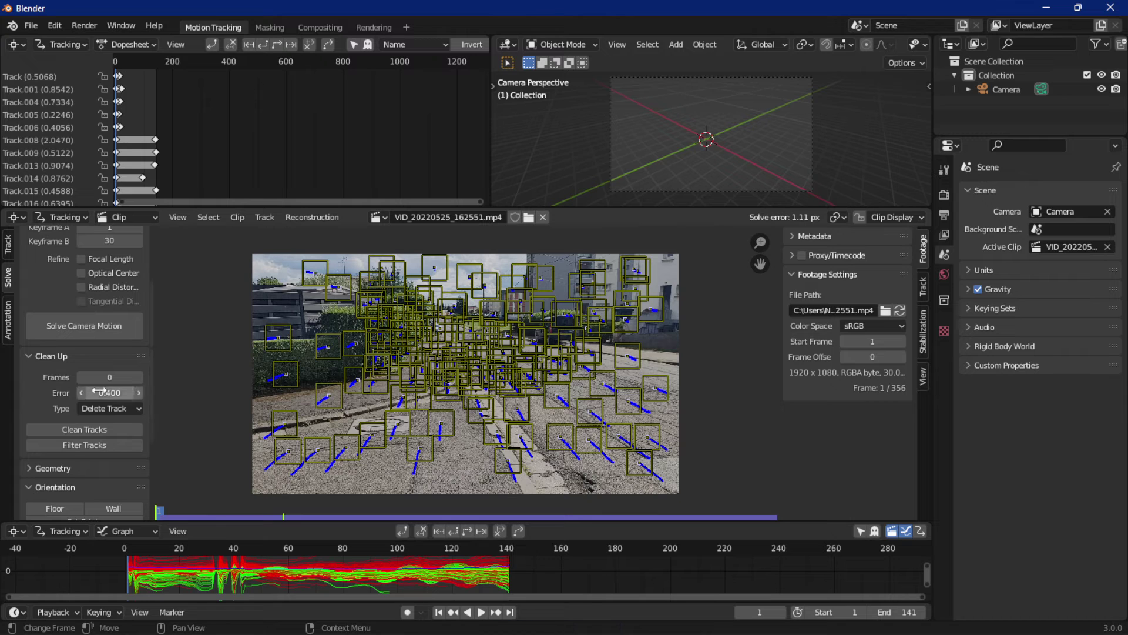
{"action": "type", "text": "2"}
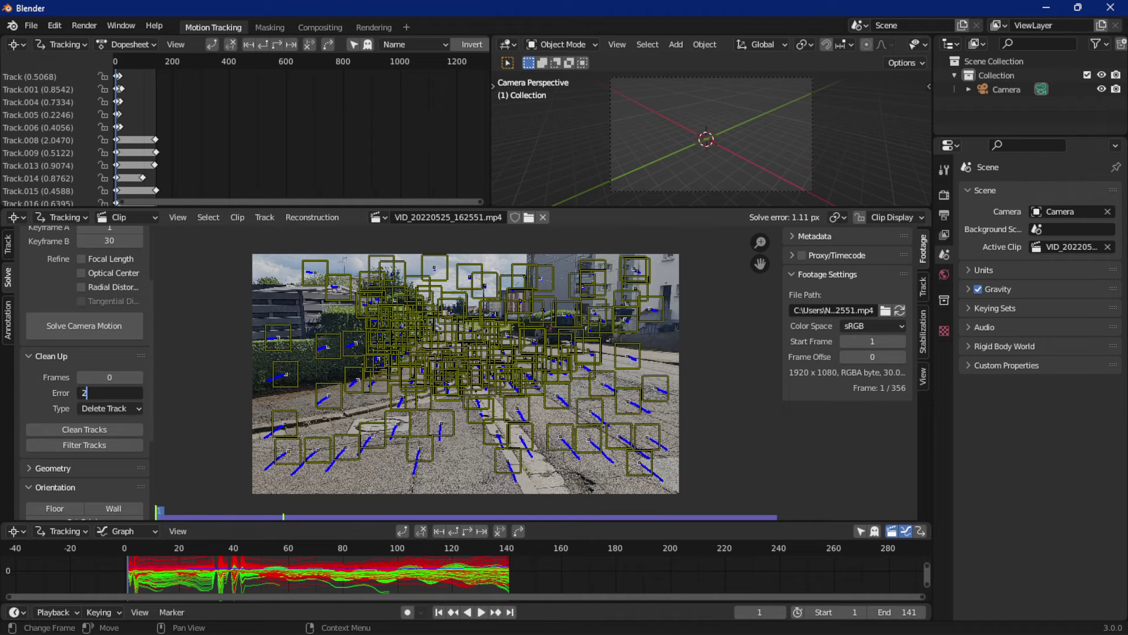
{"action": "key", "text": "Return"}
{"action": "left_click", "coordinate": [109, 409]}
{"action": "left_click", "coordinate": [86, 430]}
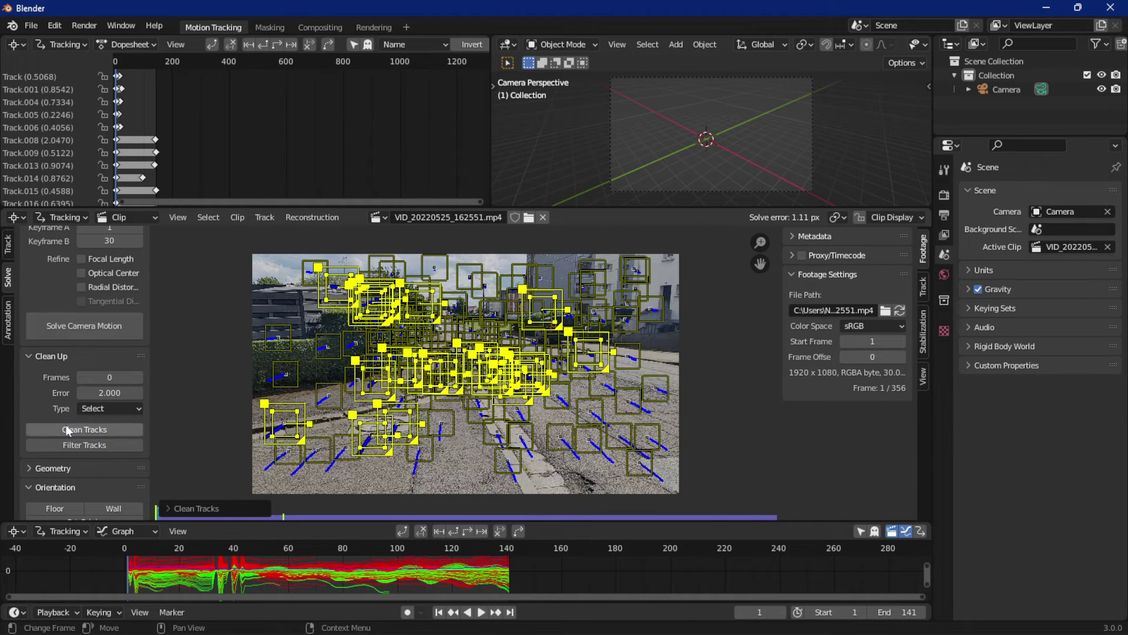
Step: Raise the threshold to 2.5, delete the tracks above it, and re-solve
{"action": "left_click", "coordinate": [89, 391]}
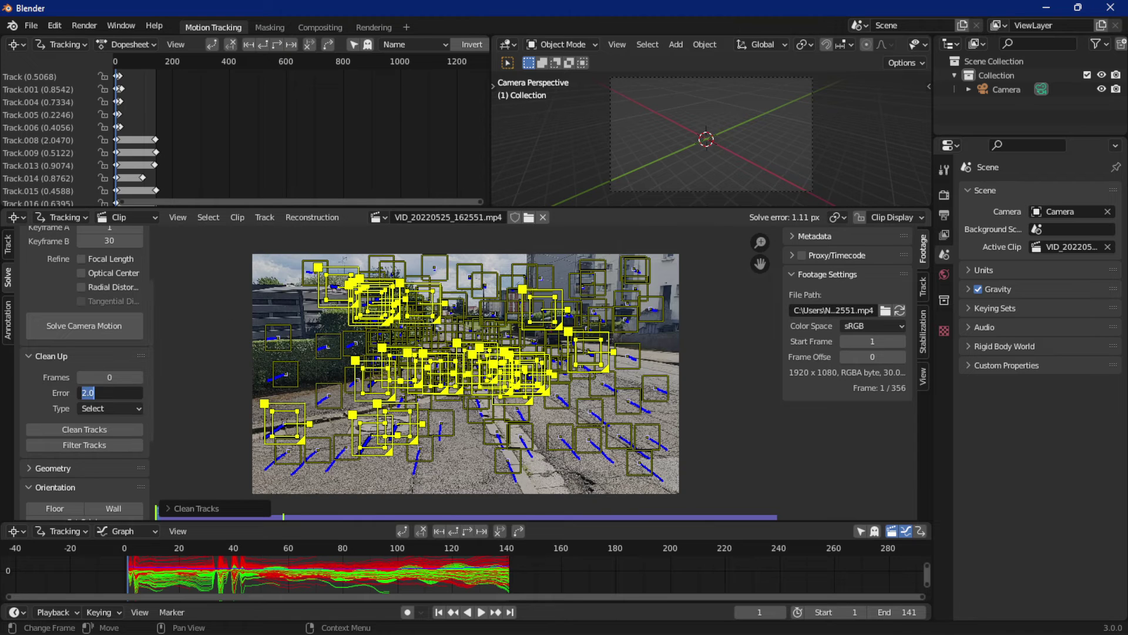
{"action": "type", "text": "2"}
{"action": "key", "text": "Return"}
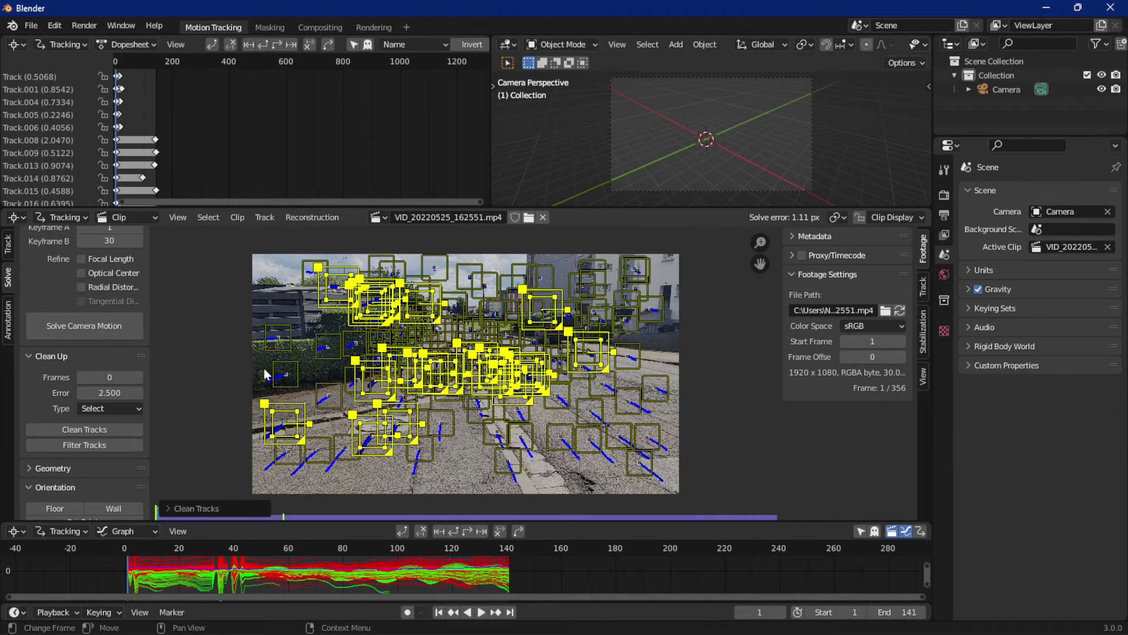
{"action": "left_click", "coordinate": [264, 371]}
{"action": "left_click", "coordinate": [96, 429]}
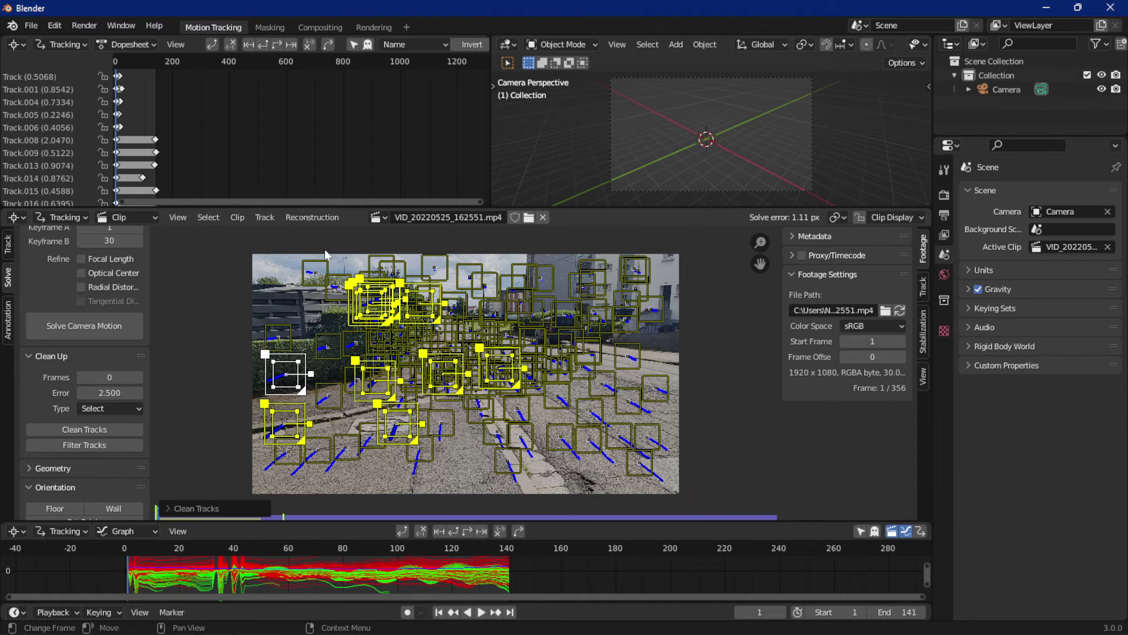
{"action": "left_click", "coordinate": [104, 411]}
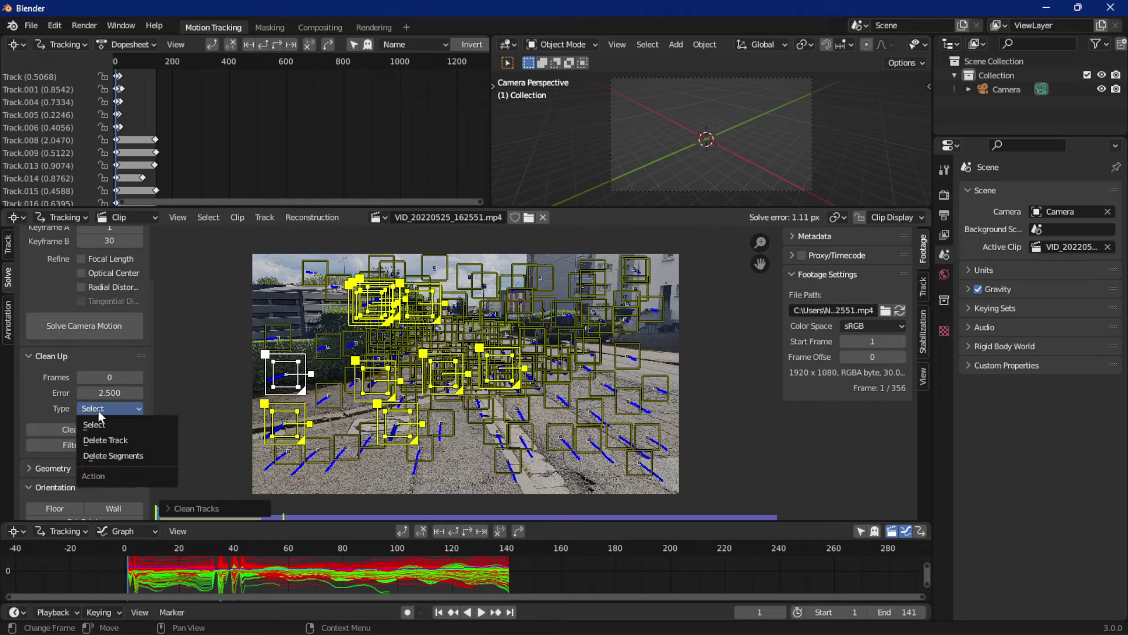
{"action": "left_click", "coordinate": [110, 444]}
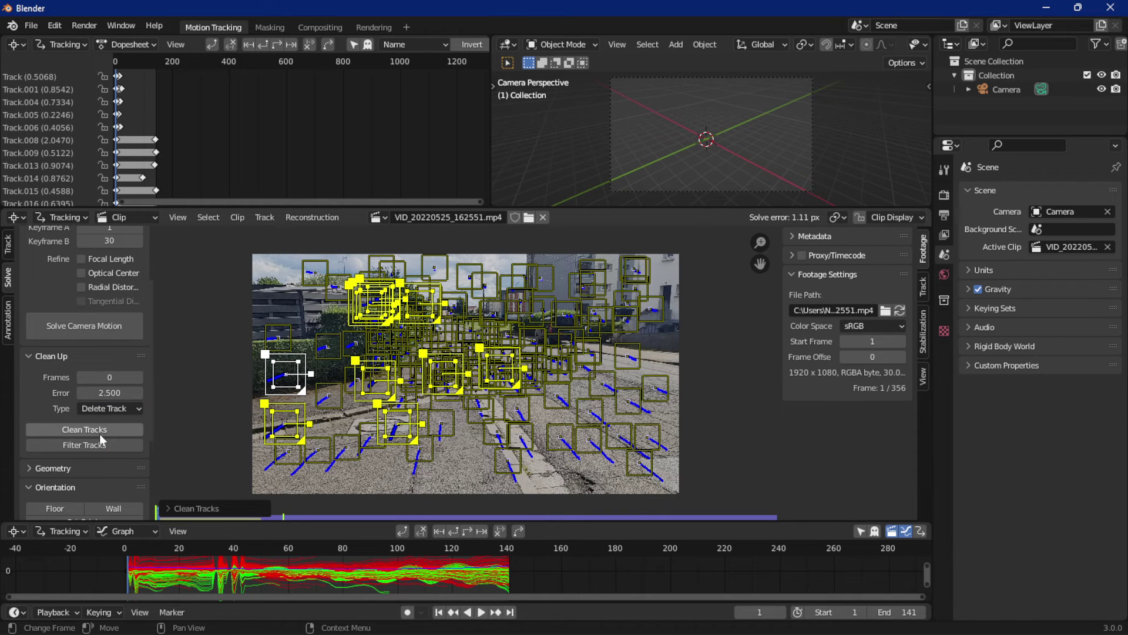
{"action": "left_click", "coordinate": [100, 434]}
{"action": "left_click", "coordinate": [114, 327]}
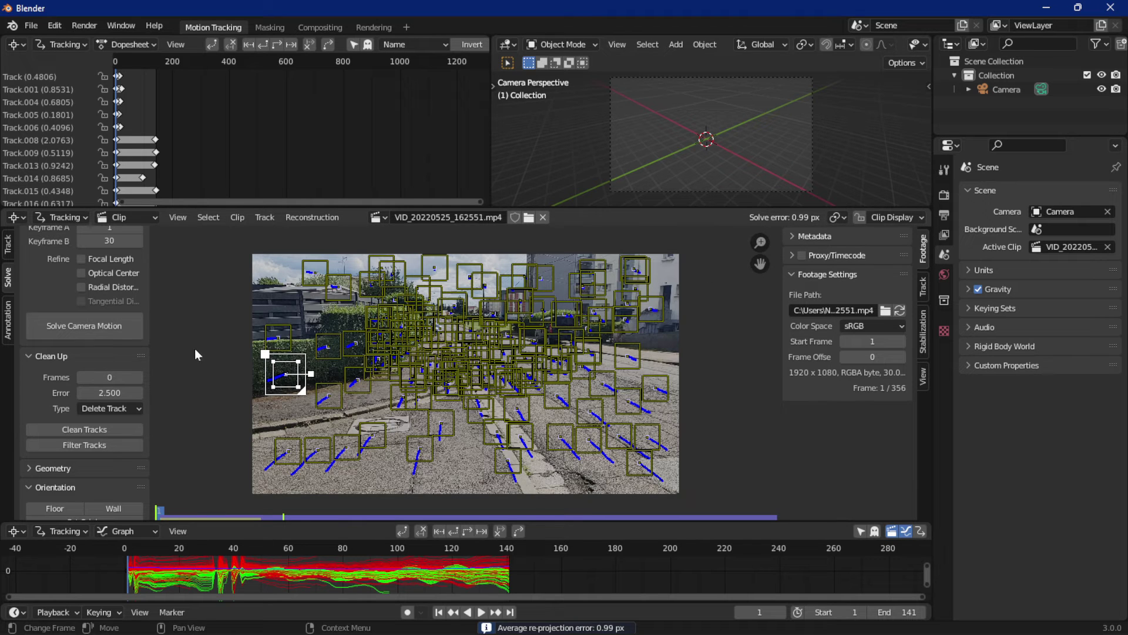
Step: Delete the tracks above 2 px error and re-solve the camera
{"action": "left_click", "coordinate": [109, 393]}
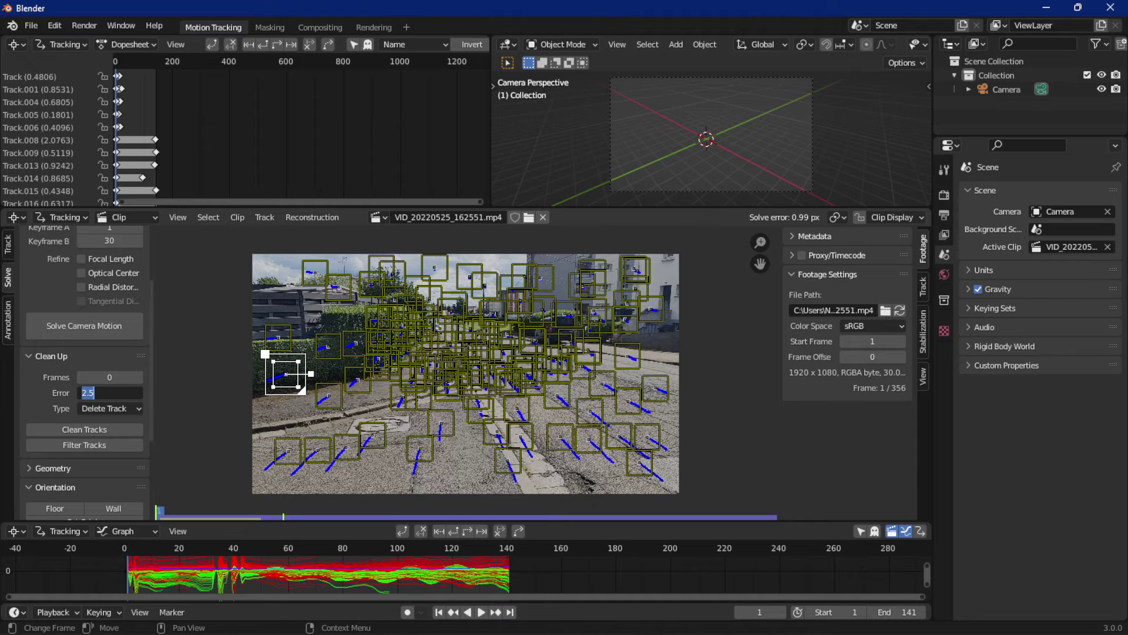
{"action": "type", "text": "2"}
{"action": "key", "text": "Return"}
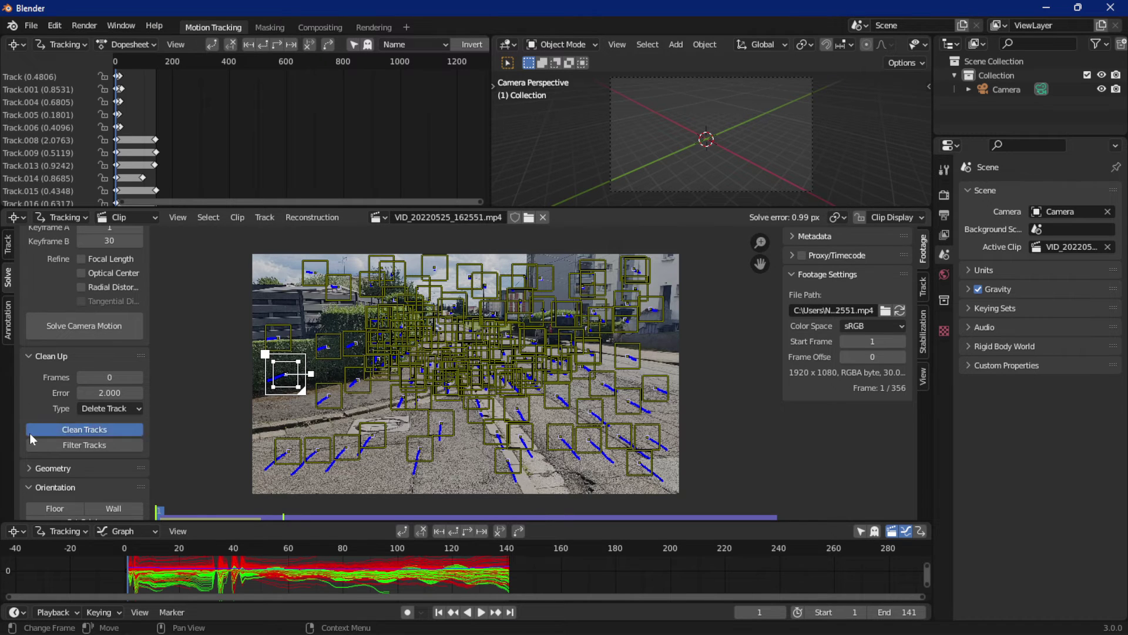
{"action": "left_click", "coordinate": [36, 431]}
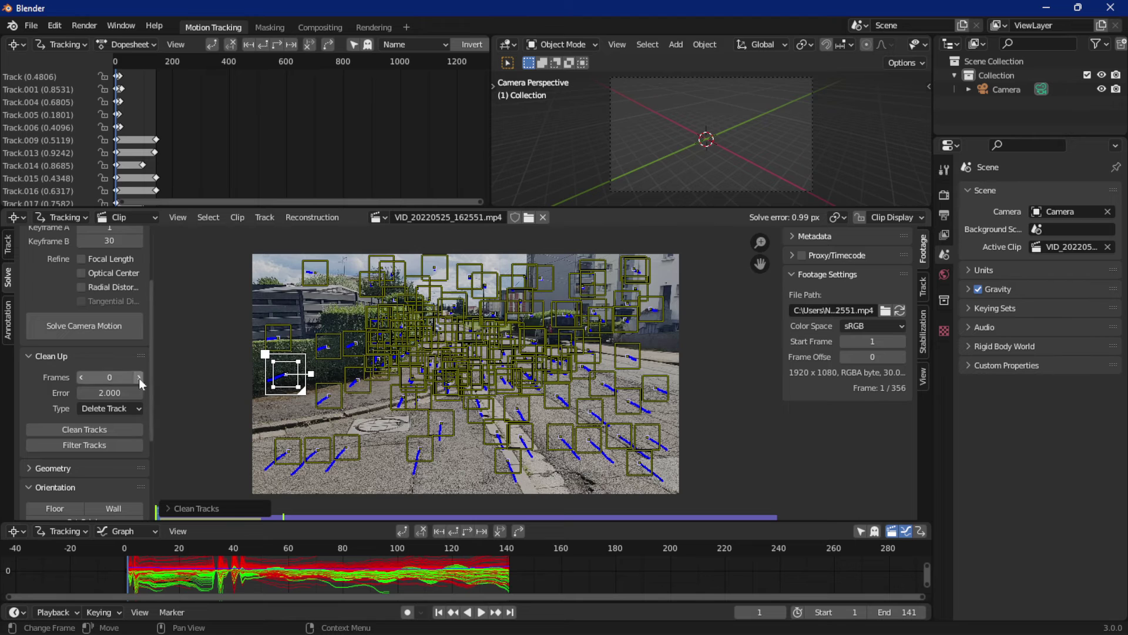
{"action": "left_click", "coordinate": [104, 323]}
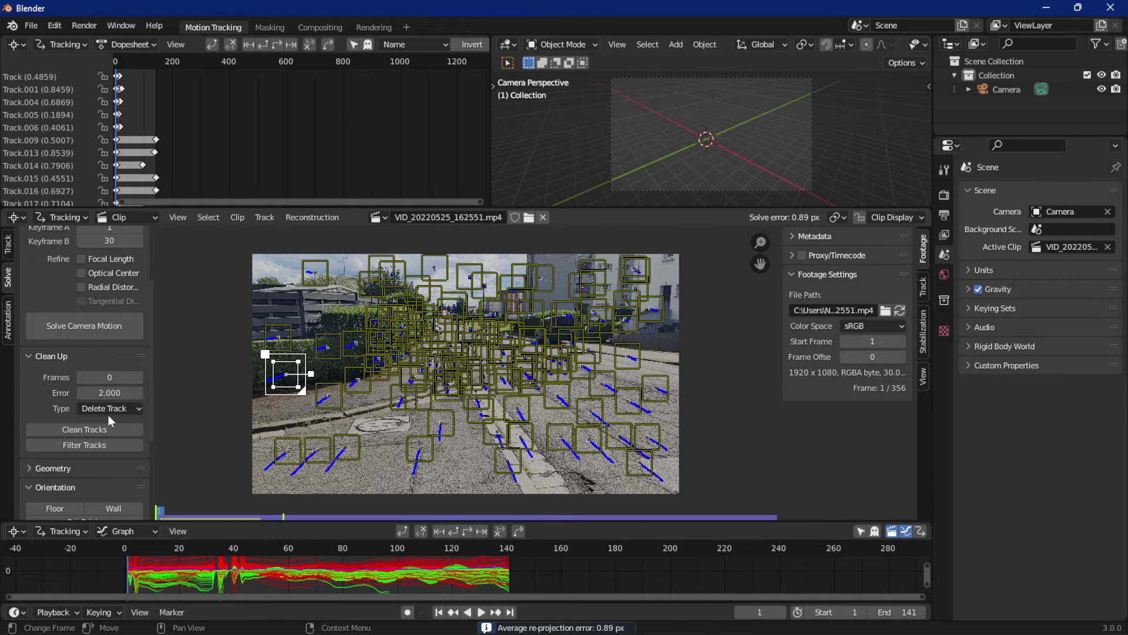
Step: Delete tracks above 1.5 px, re-solve to 0.73 px, and set the threshold to 1
{"action": "left_click", "coordinate": [105, 392]}
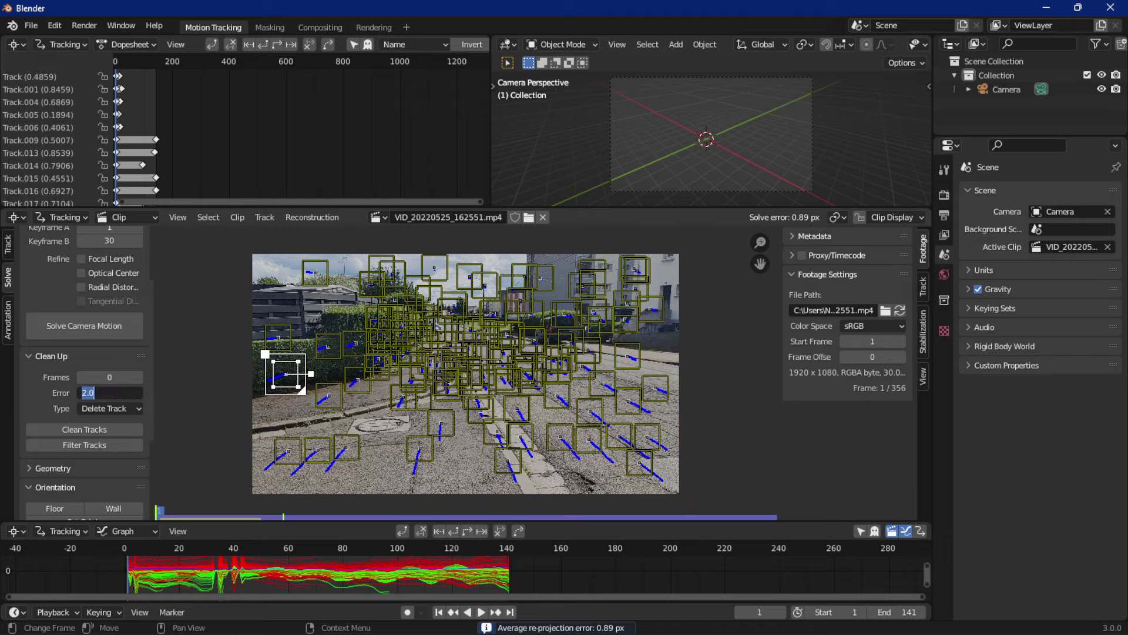
{"action": "type", "text": "1.5"}
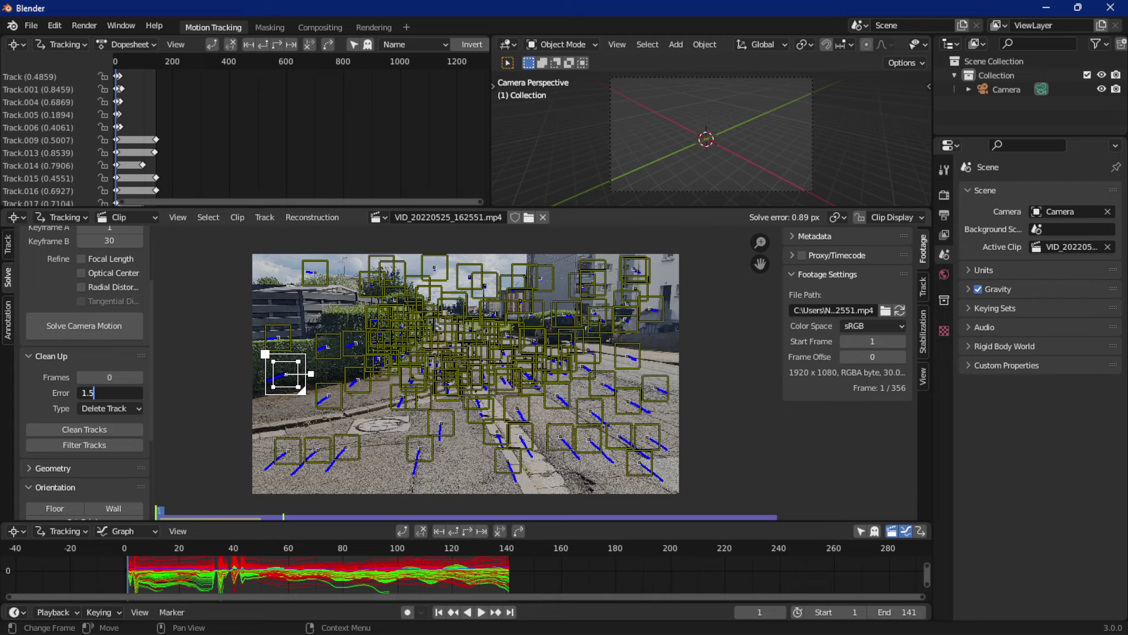
{"action": "key", "text": "Return"}
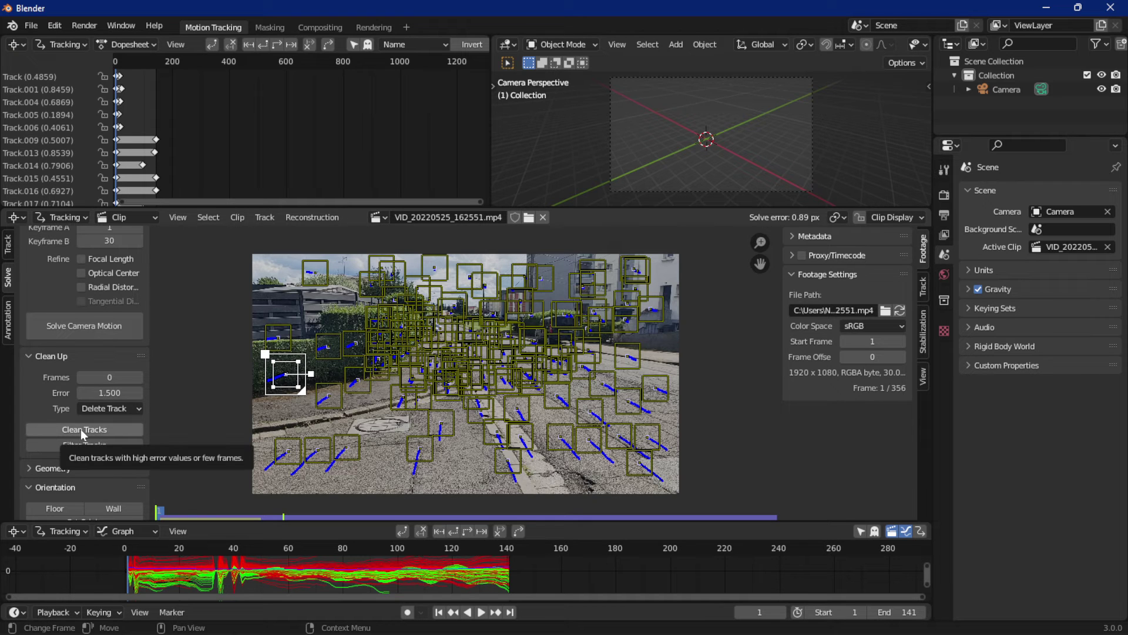
{"action": "left_click", "coordinate": [80, 429]}
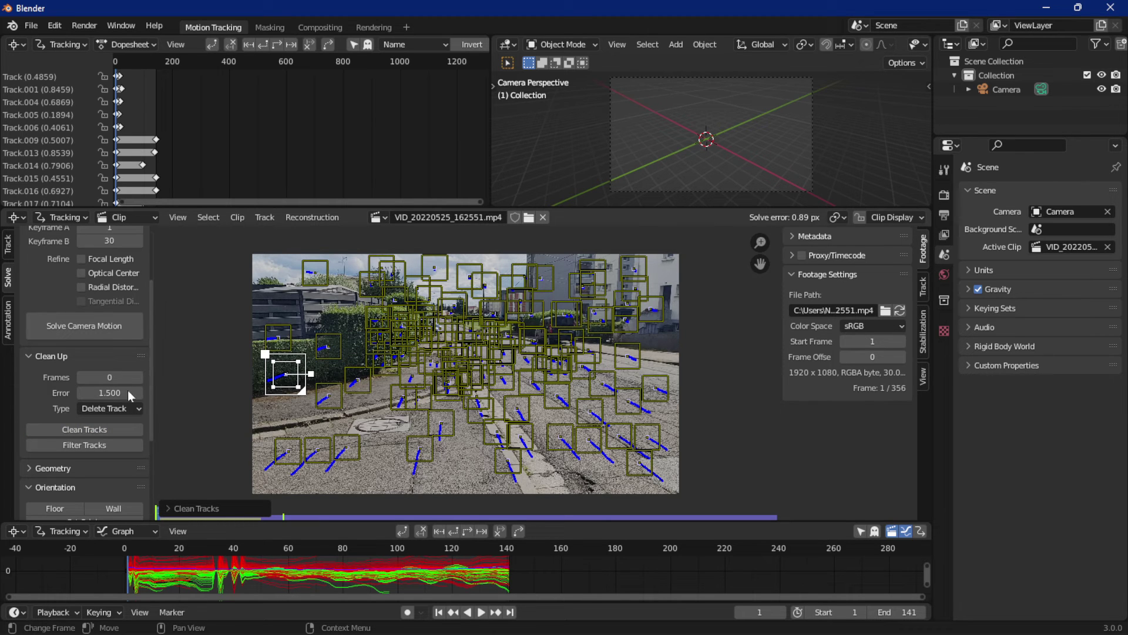
{"action": "left_click", "coordinate": [97, 325]}
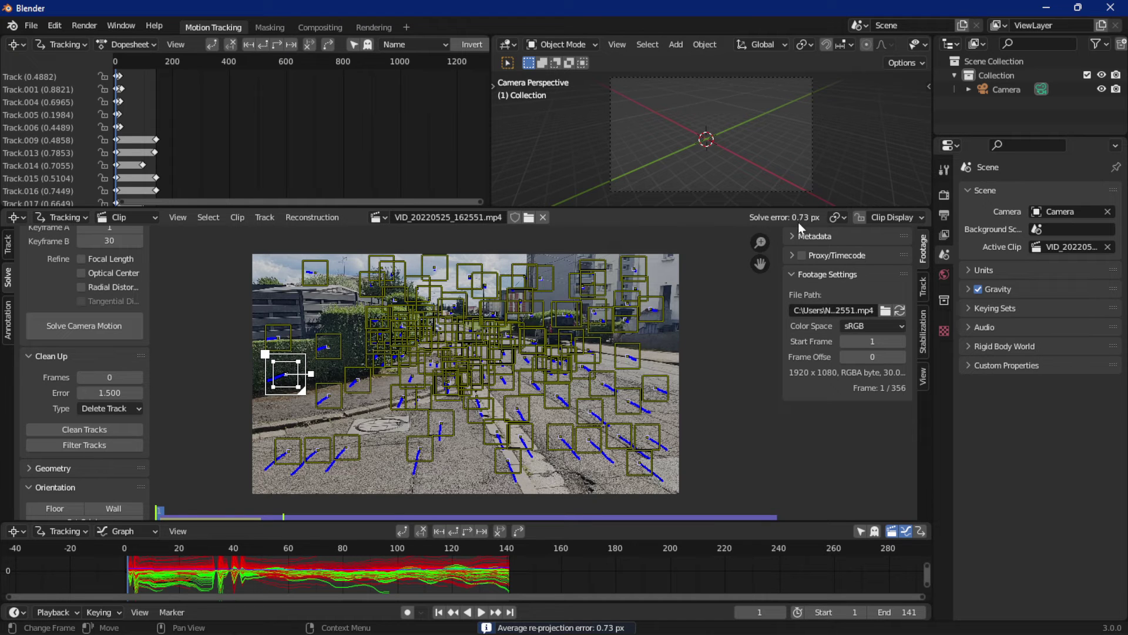
{"action": "left_click", "coordinate": [109, 392]}
{"action": "type", "text": "1"}
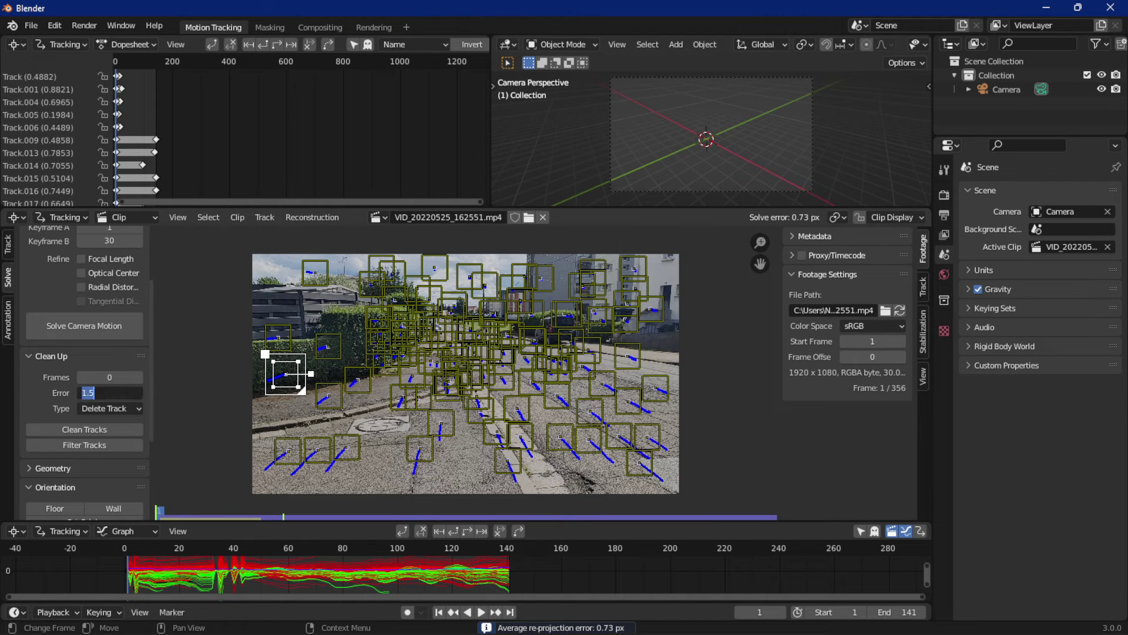
{"action": "key", "text": "Return"}
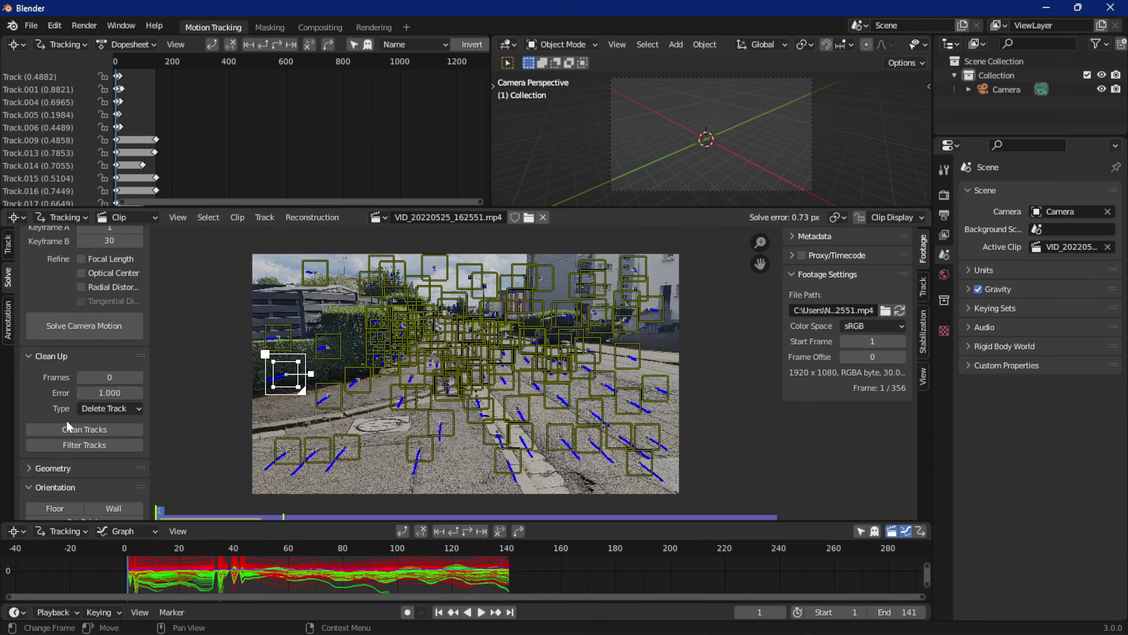
Step: Delete the tracks above 1 px and then 0.7 px error, re-solving after each
{"action": "left_click", "coordinate": [68, 427]}
{"action": "left_click", "coordinate": [97, 324]}
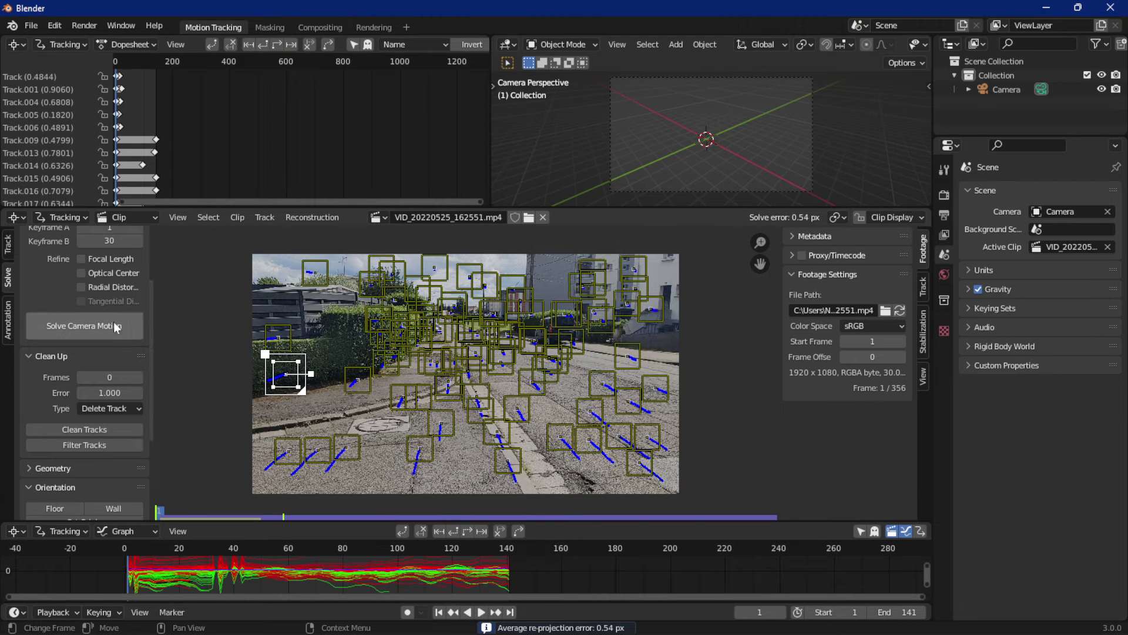
{"action": "left_click", "coordinate": [110, 392]}
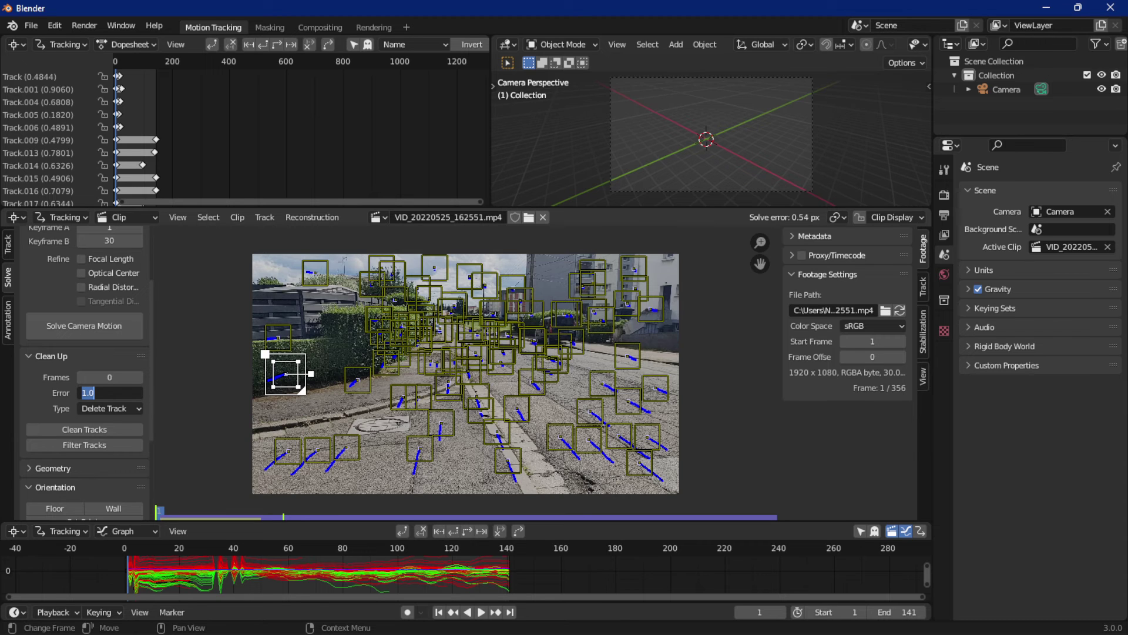
{"action": "type", "text": "0.7"}
{"action": "key", "text": "Return"}
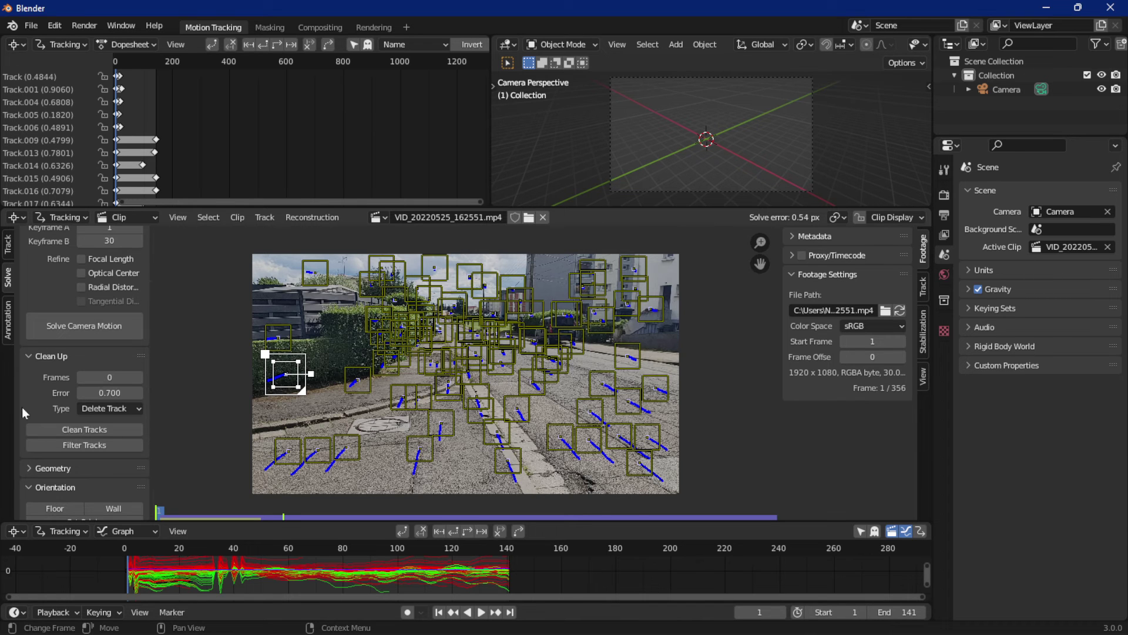
{"action": "left_click", "coordinate": [51, 429]}
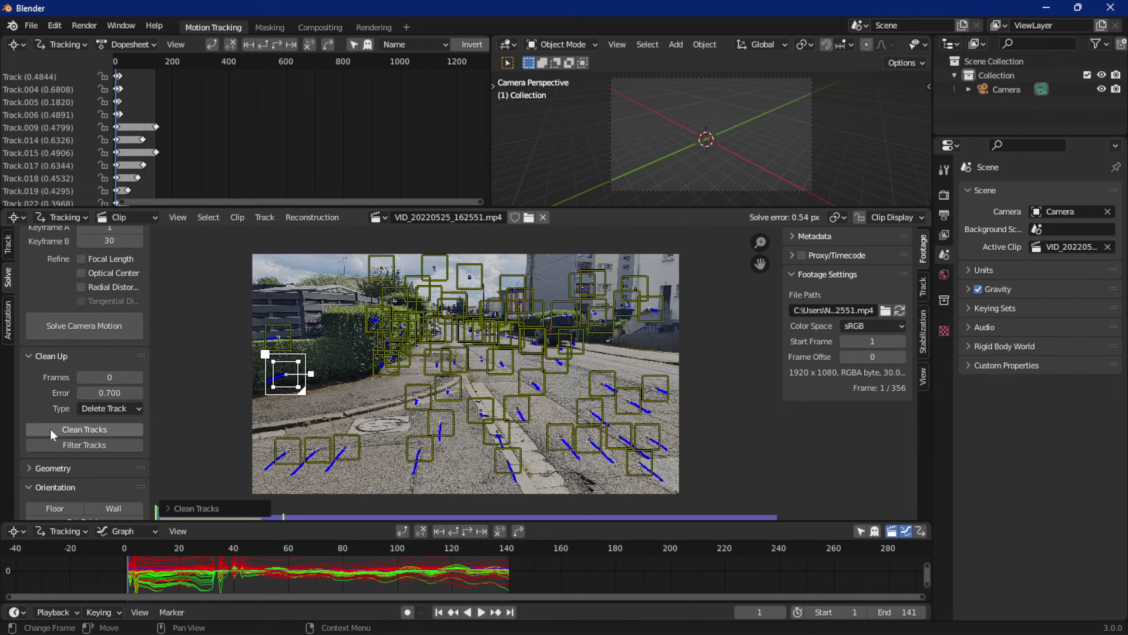
{"action": "left_click", "coordinate": [107, 332]}
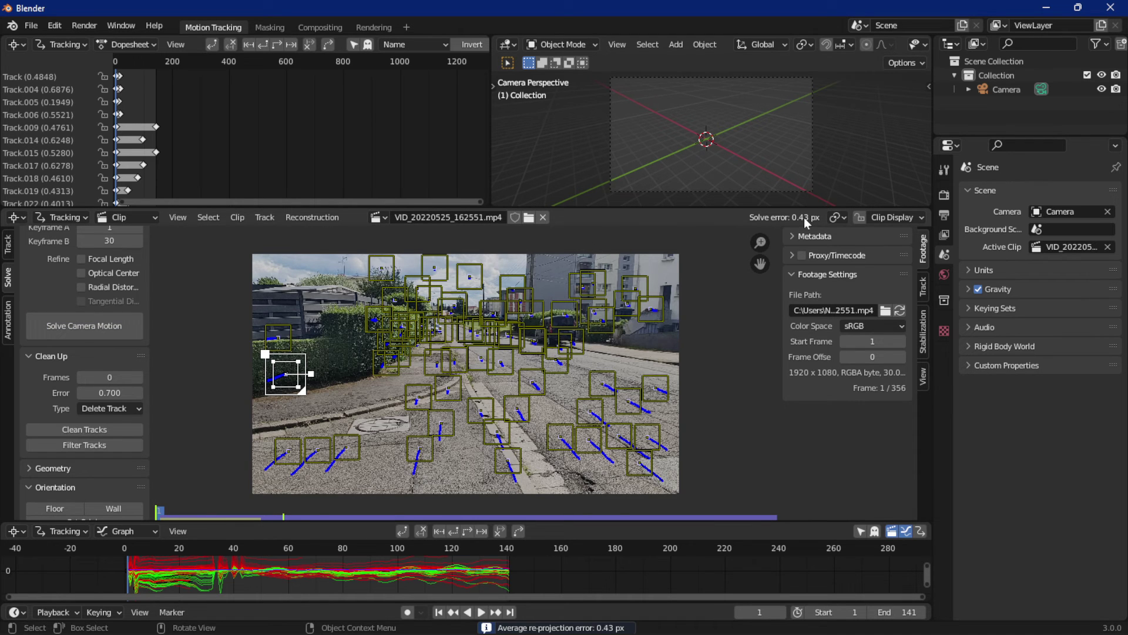
Step: Delete the tracks above 0.6 px error and re-solve the camera
{"action": "left_click", "coordinate": [109, 392]}
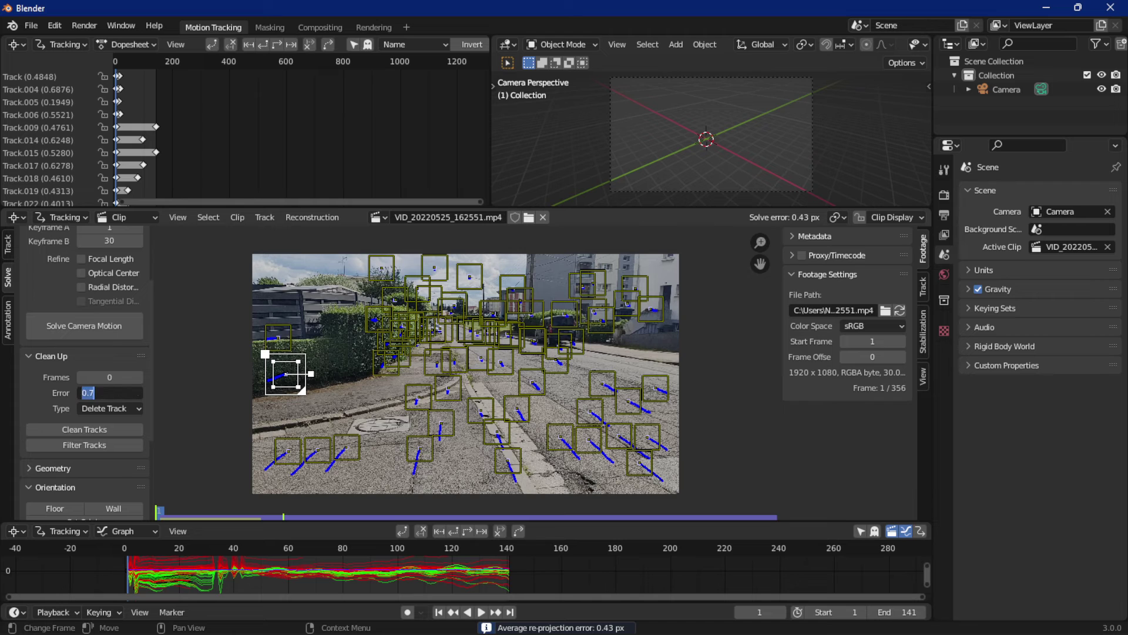
{"action": "type", "text": "0"}
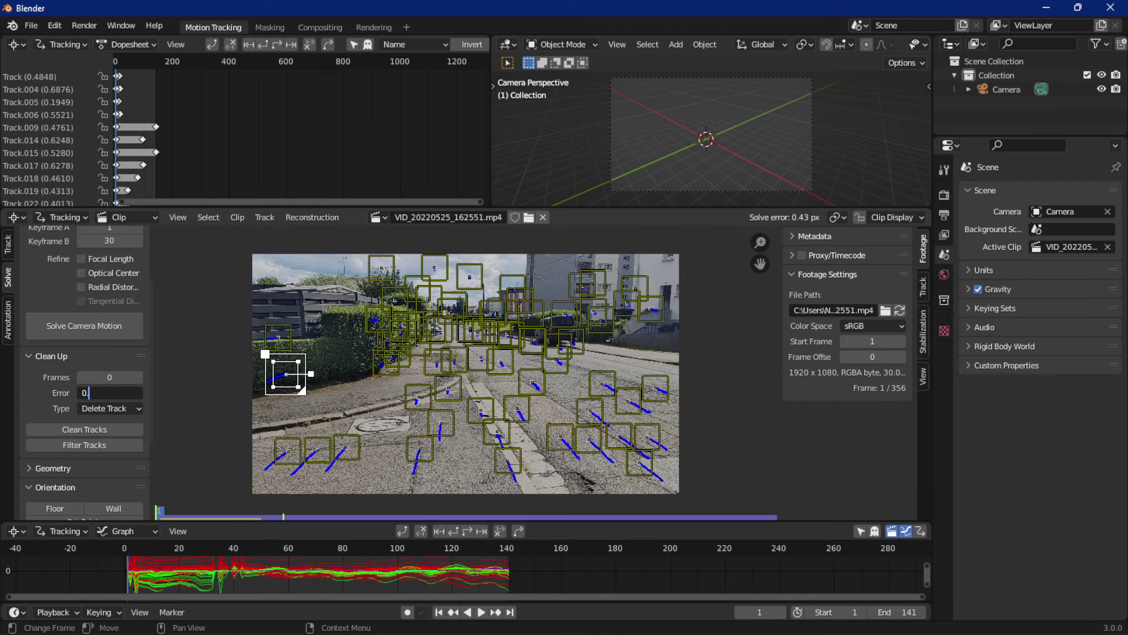
{"action": "key", "text": "Return"}
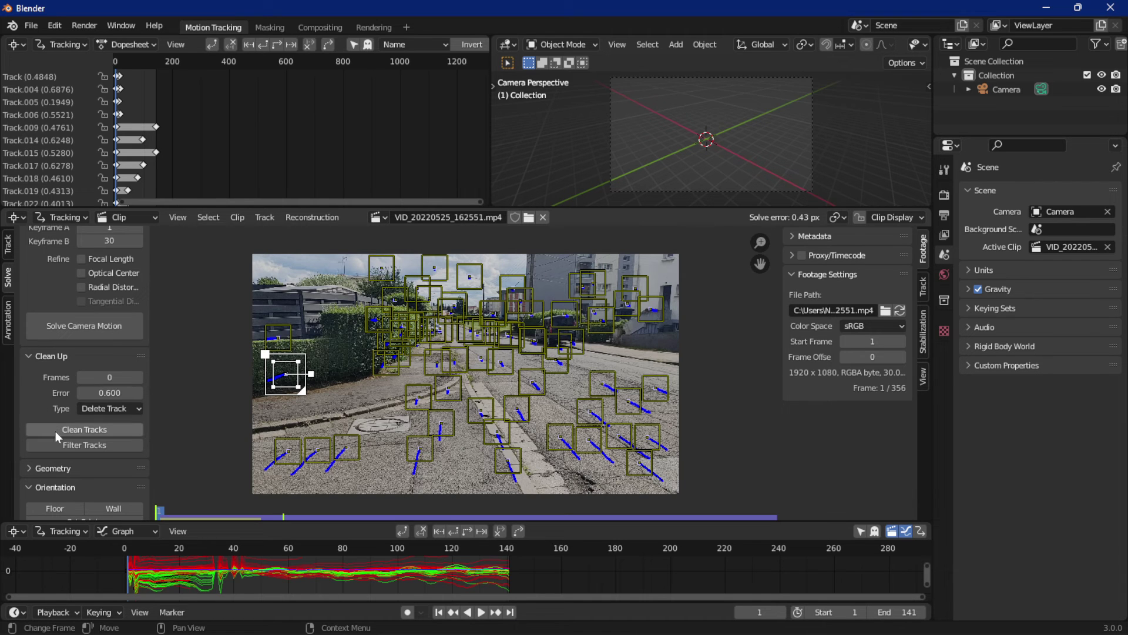
{"action": "left_click", "coordinate": [56, 430]}
{"action": "left_click", "coordinate": [68, 329]}
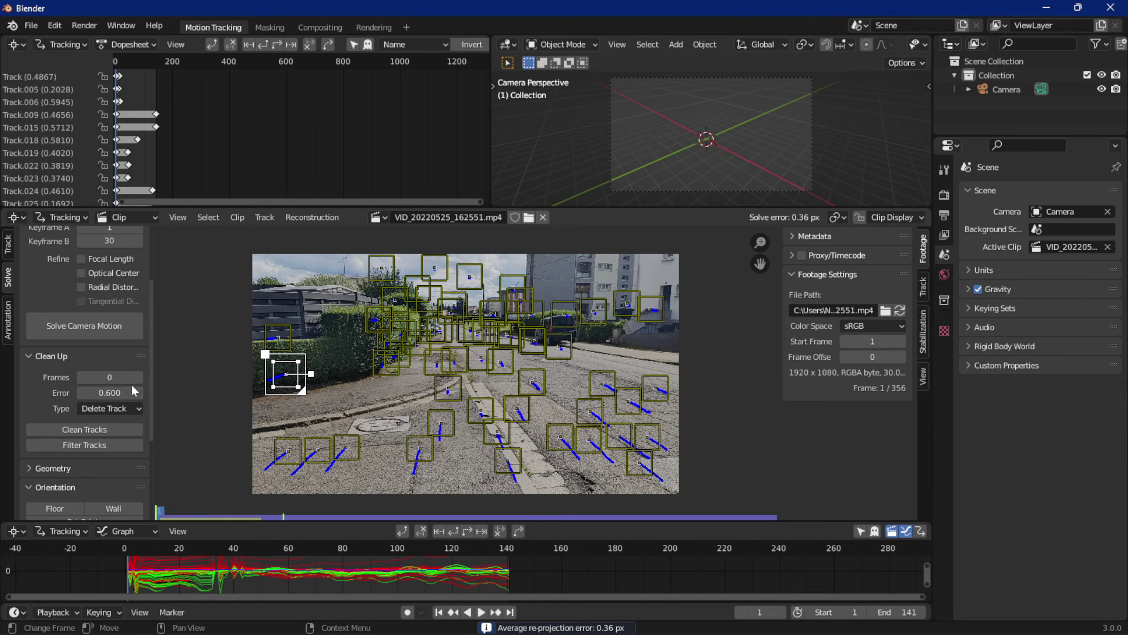
Step: Delete the tracks above 0.5 px error and re-solve, reaching 0.29 px
{"action": "double_click", "coordinate": [88, 393]}
{"action": "type", "text": "0.5"}
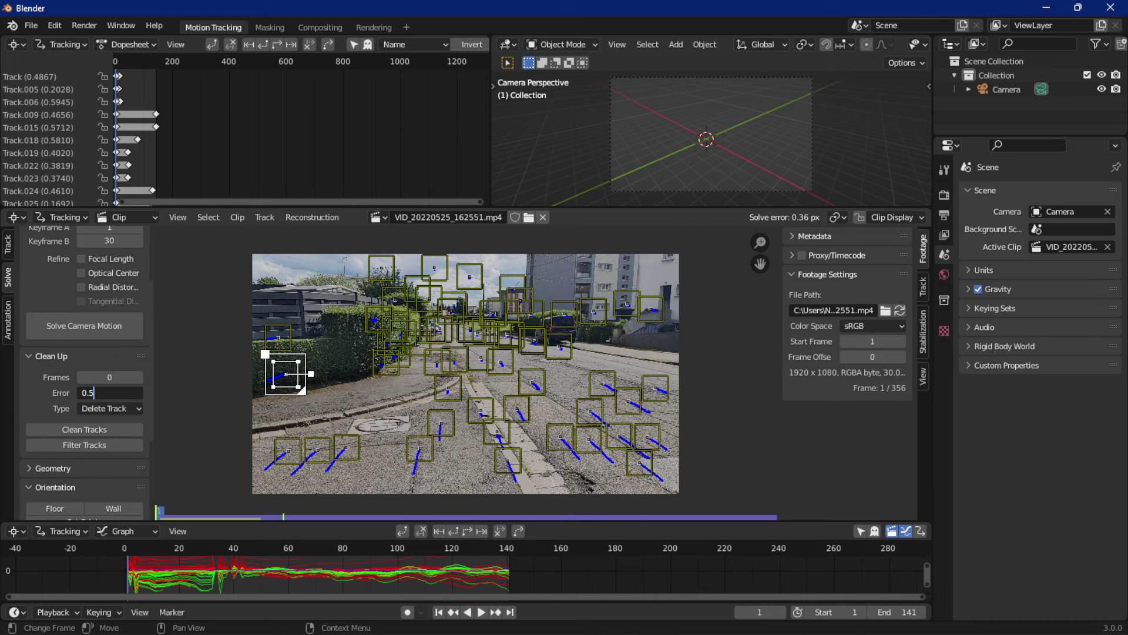
{"action": "key", "text": "Return"}
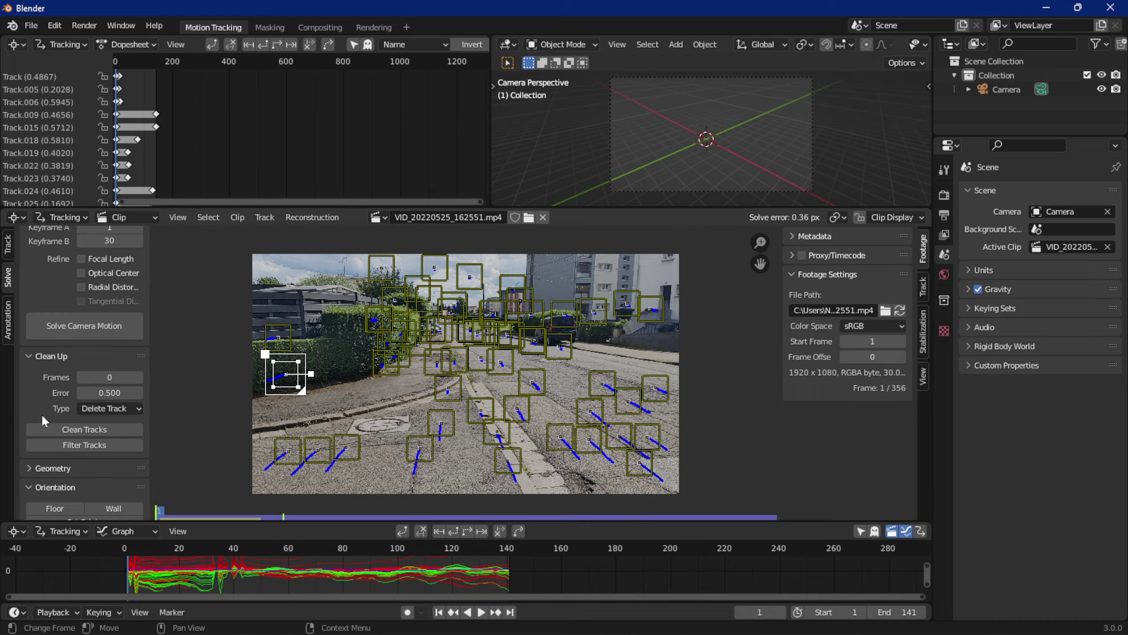
{"action": "left_click", "coordinate": [49, 425]}
{"action": "left_click", "coordinate": [79, 327]}
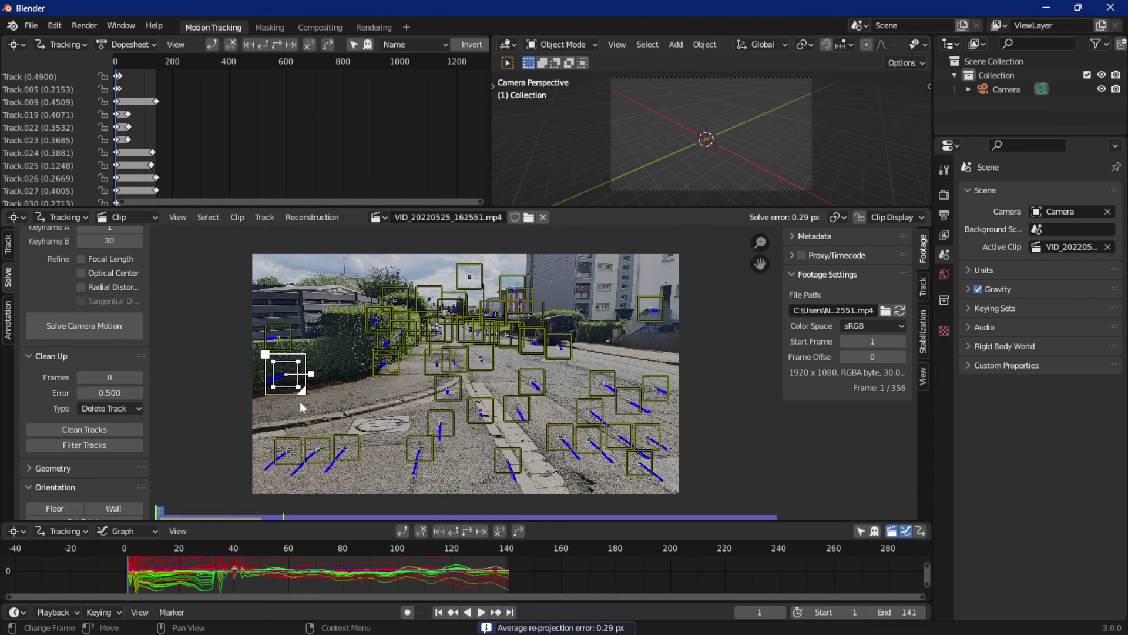
Step: Play and pause the street clip, then scrub to later frames to review the tracks
{"action": "key", "text": "space"}
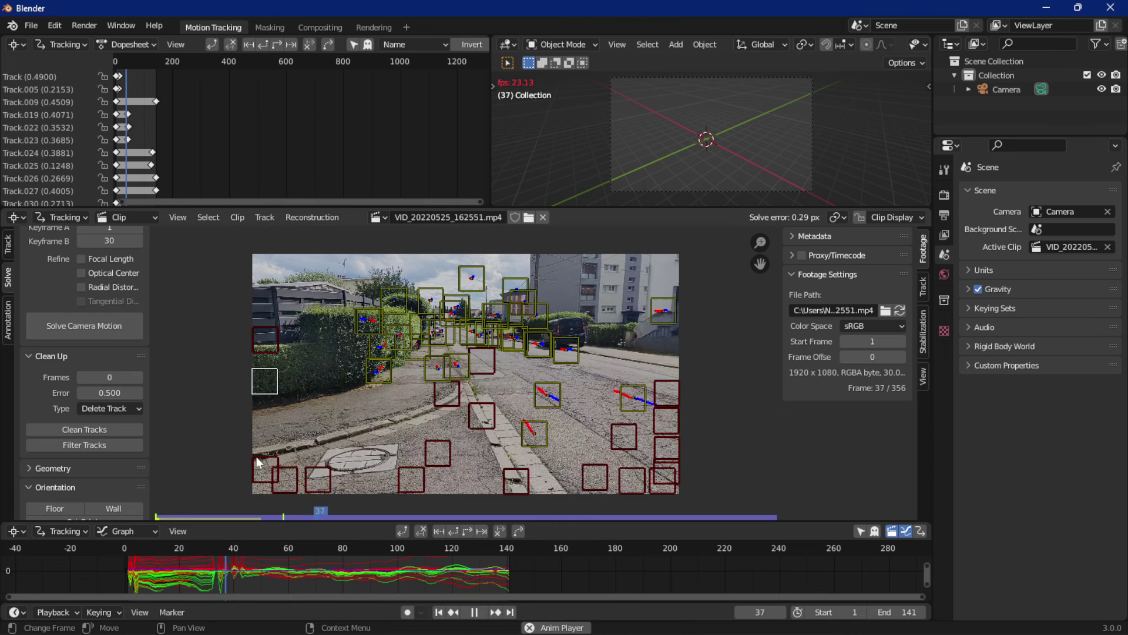
{"action": "key", "text": "space"}
{"action": "key", "text": "space"}
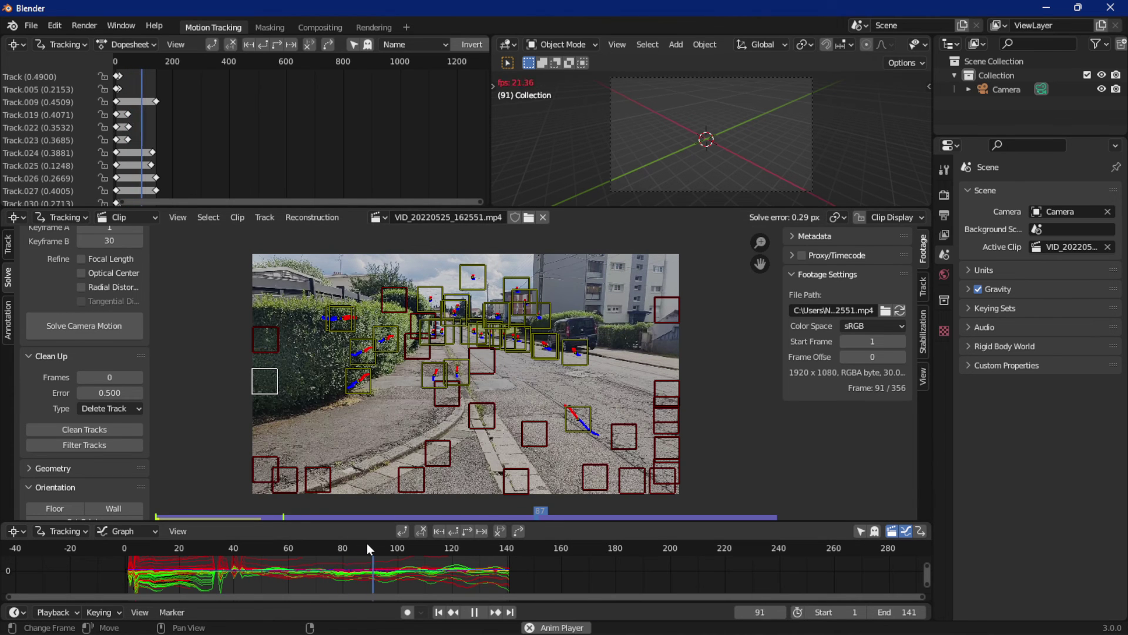
{"action": "key", "text": "space"}
{"action": "mouse_move", "coordinate": [407, 551]}
{"action": "left_mouse_down"}
{"action": "mouse_move", "coordinate": [135, 548]}
{"action": "mouse_move", "coordinate": [501, 548]}
{"action": "mouse_move", "coordinate": [129, 535]}
{"action": "mouse_move", "coordinate": [312, 524]}
{"action": "mouse_move", "coordinate": [143, 524]}
{"action": "left_mouse_up"}
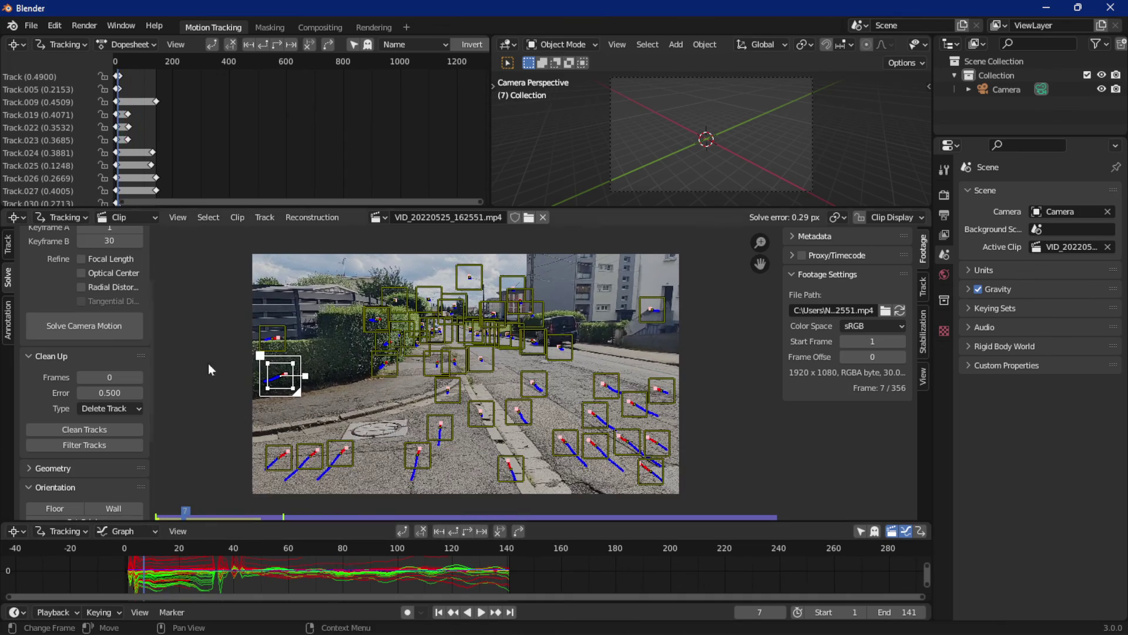
Step: Set solve Keyframe A to 20 and Keyframe B to 0
{"action": "scroll", "coordinate": [97, 256], "scroll_direction": "up", "scroll_amount": 2}
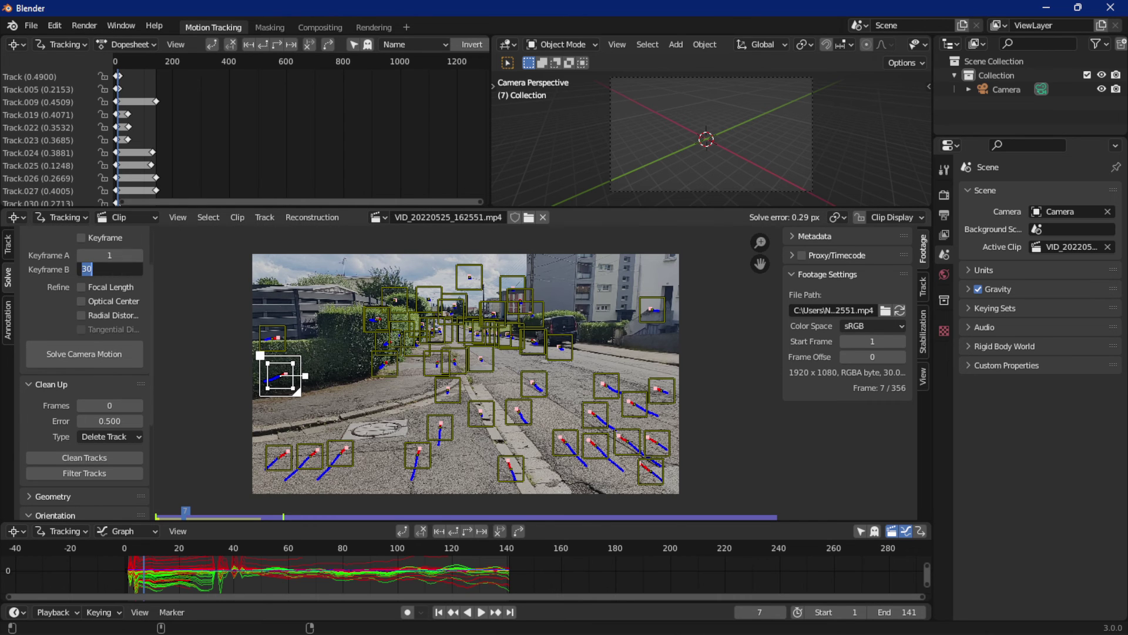
{"action": "left_click", "coordinate": [109, 255]}
{"action": "type", "text": "20"}
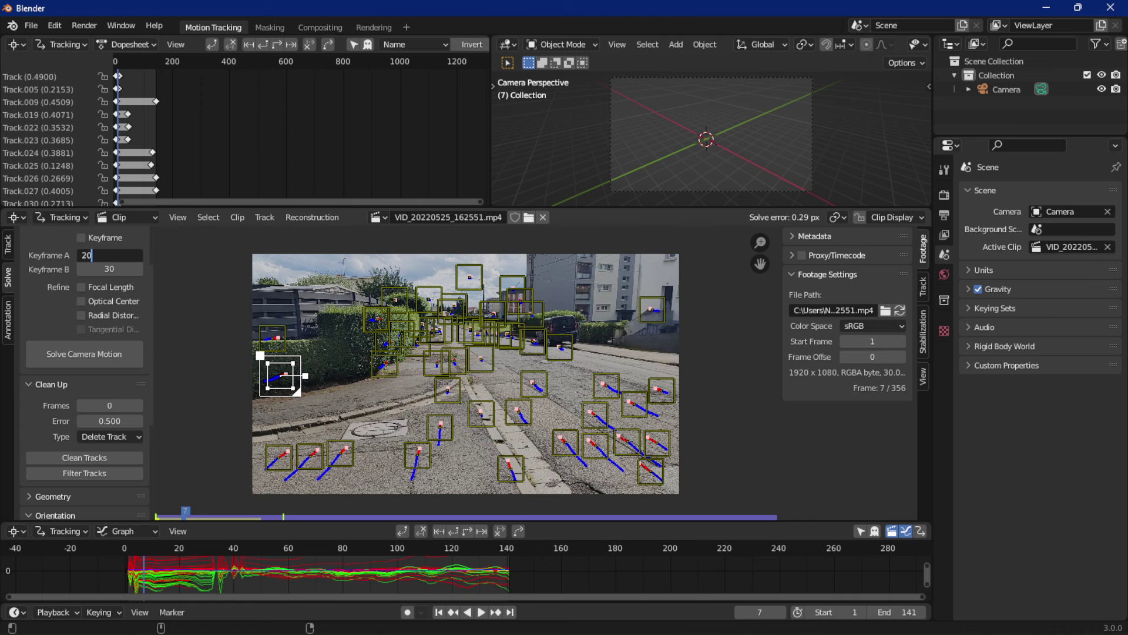
{"action": "key", "text": "Return"}
{"action": "left_click", "coordinate": [80, 271]}
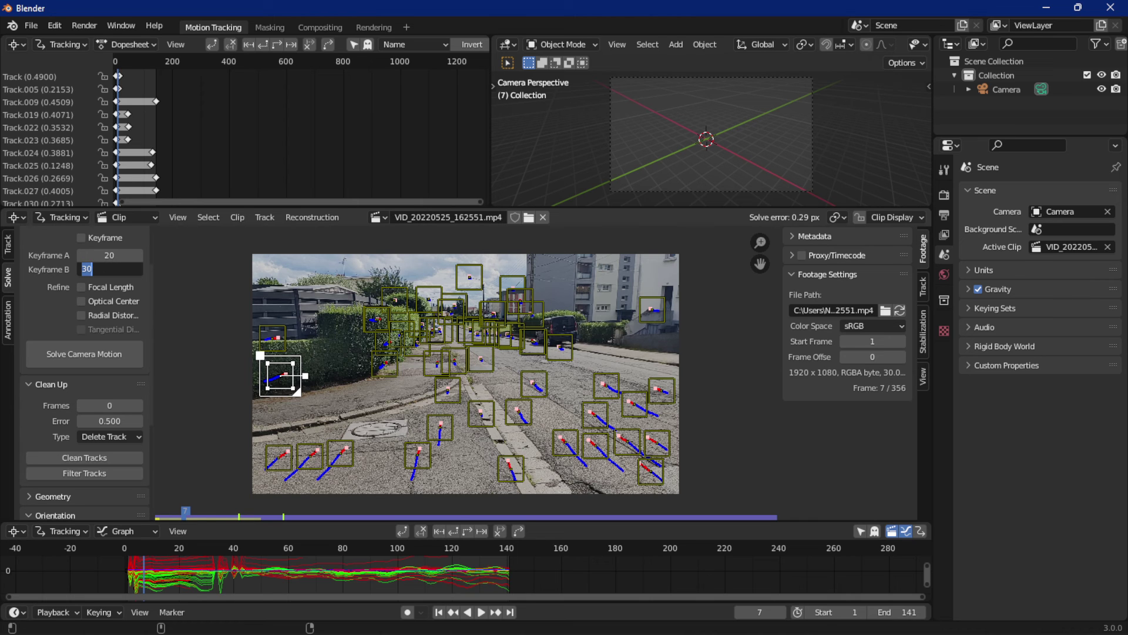
{"action": "type", "text": "0"}
{"action": "key", "text": "Return"}
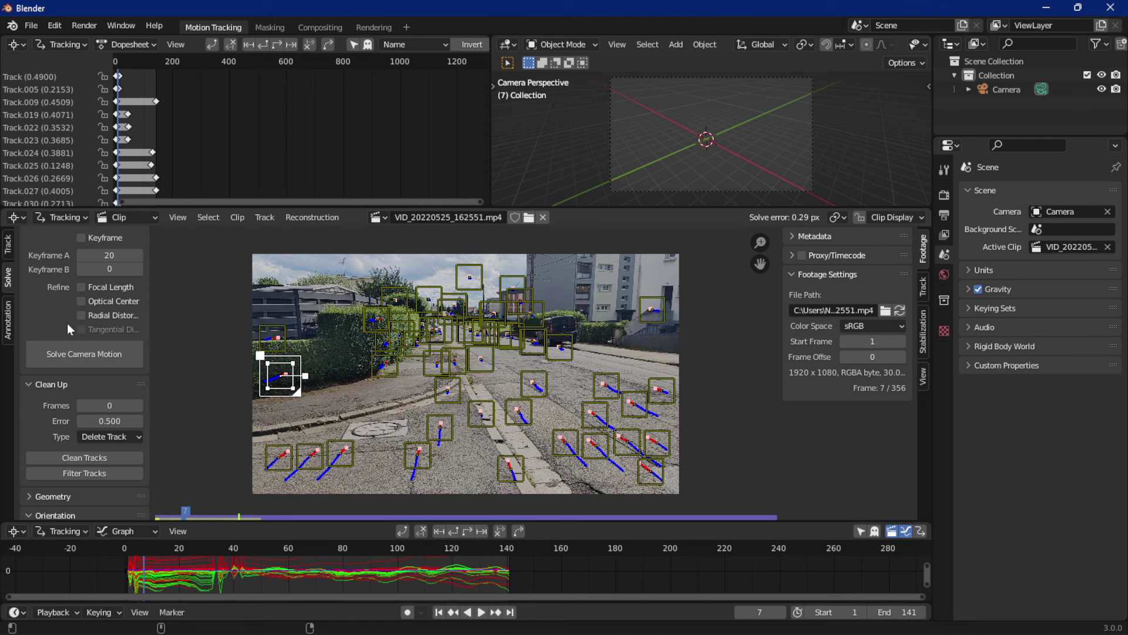
Step: Delete the tracks shorter than 20 frames (Error 0) and attempt a camera re-solve
{"action": "left_click", "coordinate": [118, 420]}
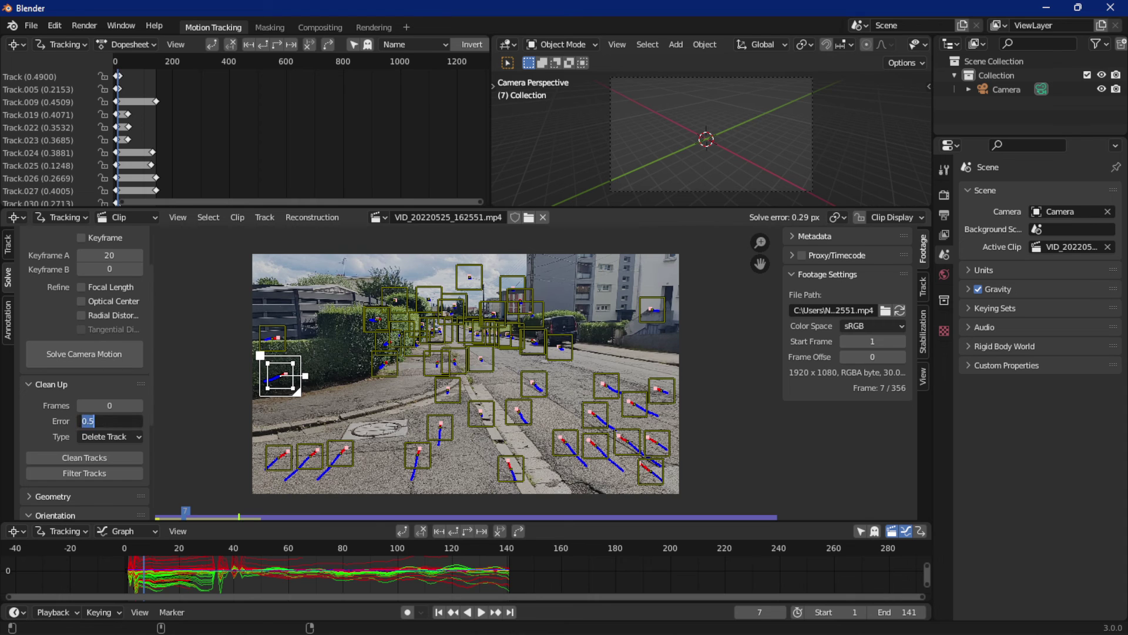
{"action": "type", "text": "0"}
{"action": "key", "text": "Tab"}
{"action": "type", "text": "20"}
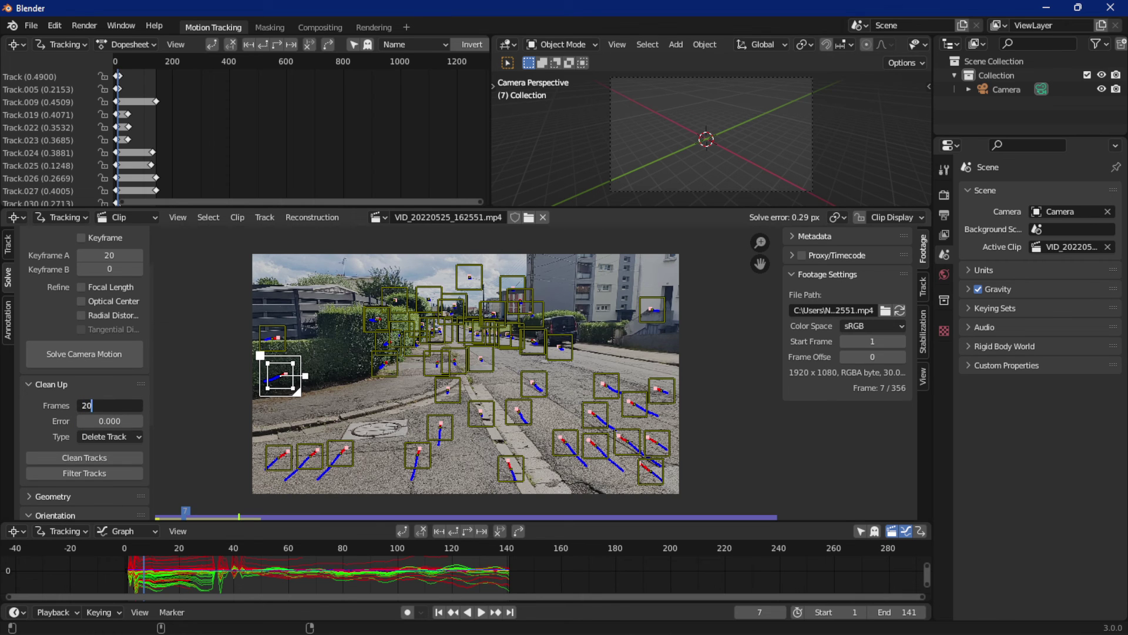
{"action": "key", "text": "Return"}
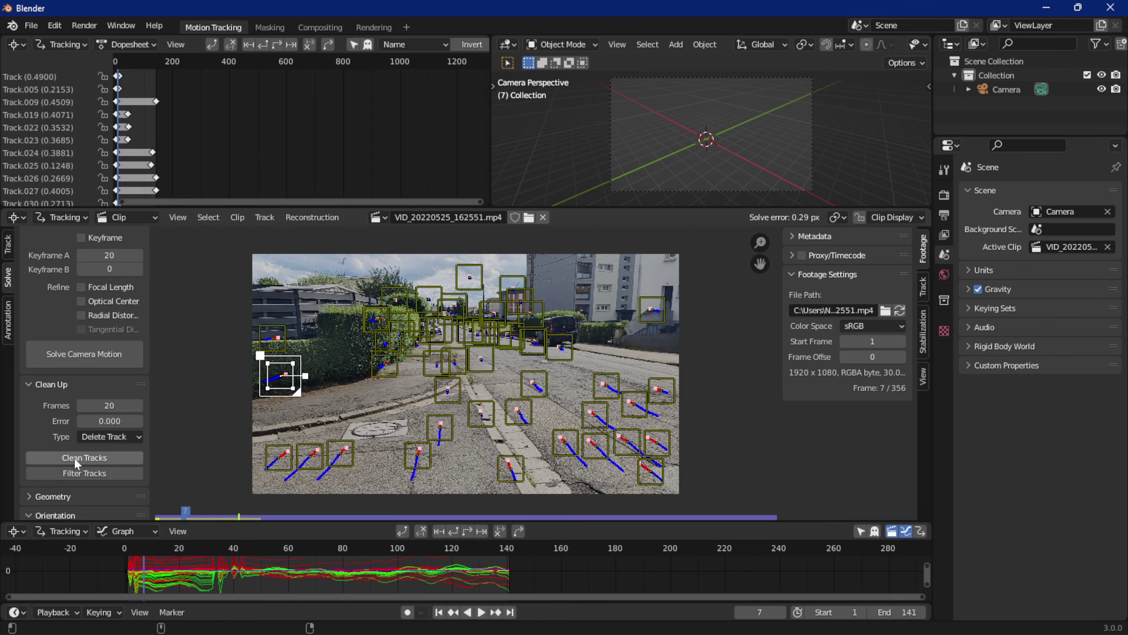
{"action": "left_click", "coordinate": [81, 456]}
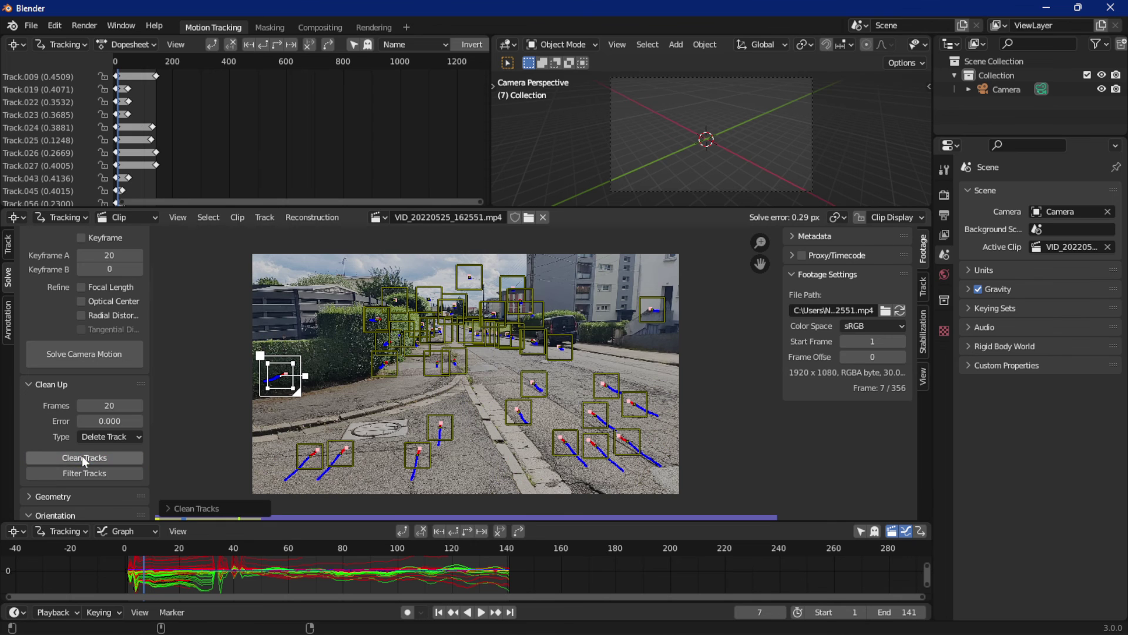
{"action": "left_click", "coordinate": [82, 354]}
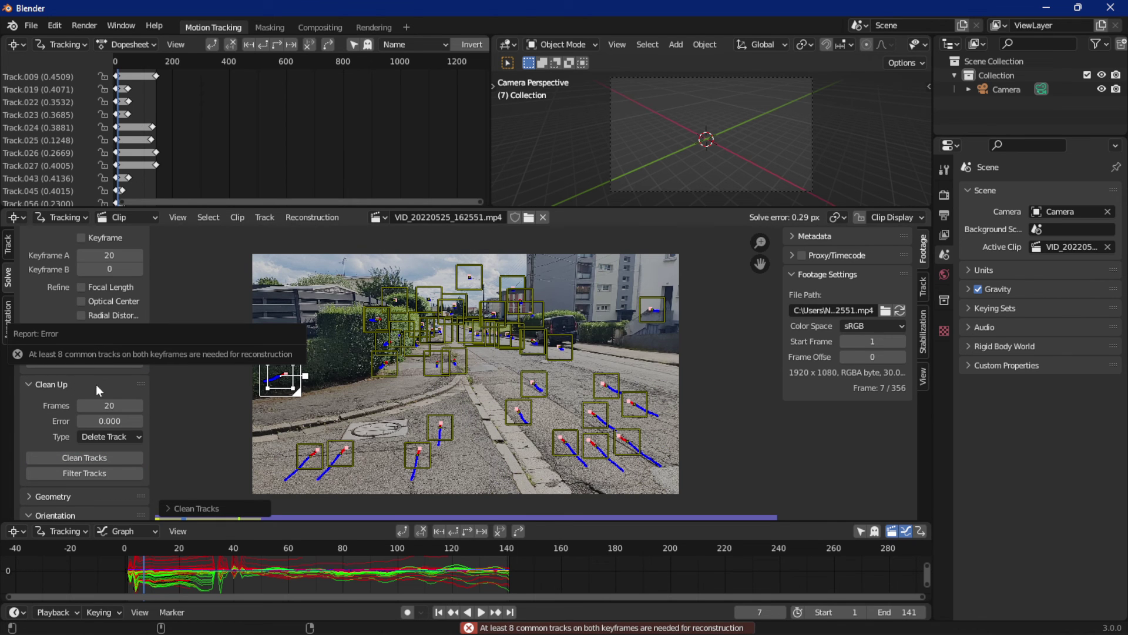
Step: Dismiss the too-few-tracks error, undo Clean Tracks to restore the short tracks, and rewind to frame 1
{"action": "left_click", "coordinate": [108, 360]}
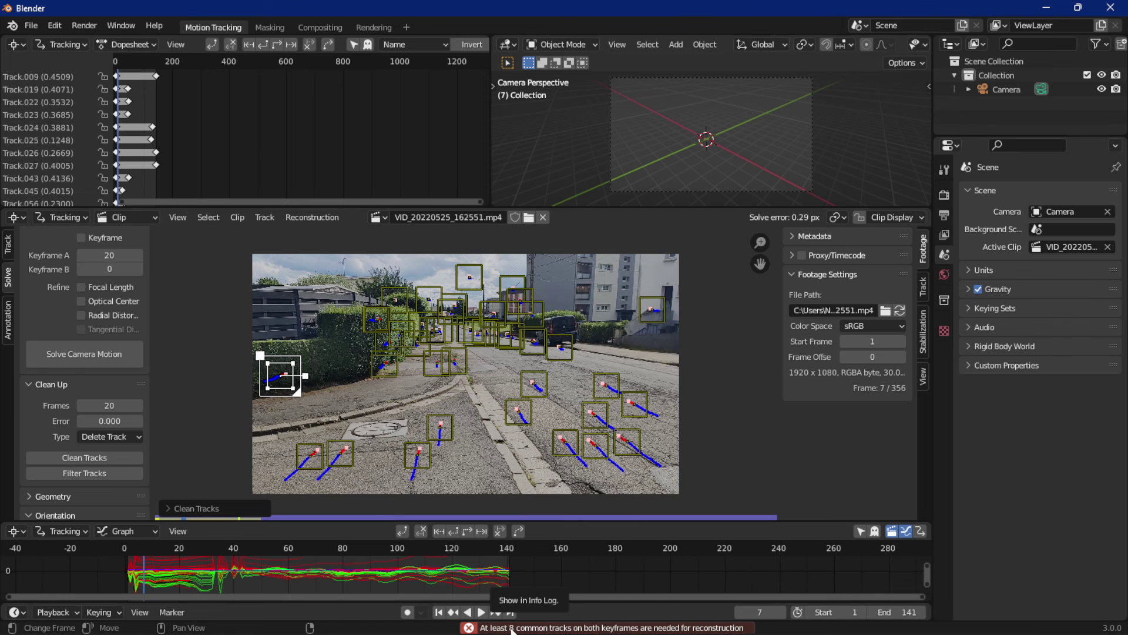
{"action": "key", "text": "space"}
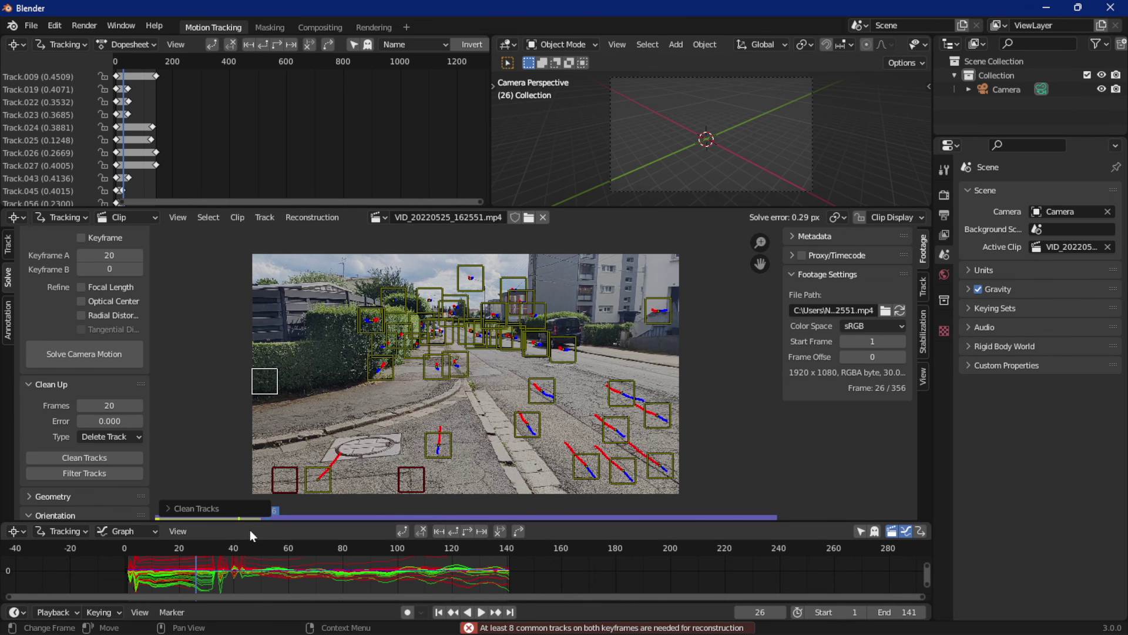
{"action": "key", "text": "ctrl+z"}
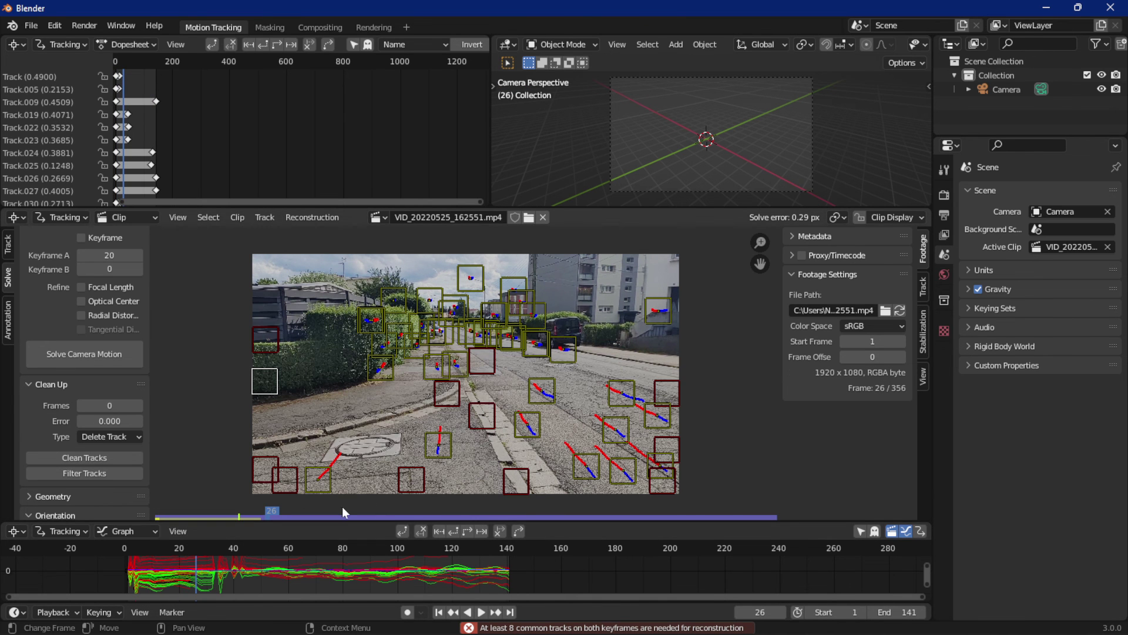
{"action": "key", "text": "shift+Left"}
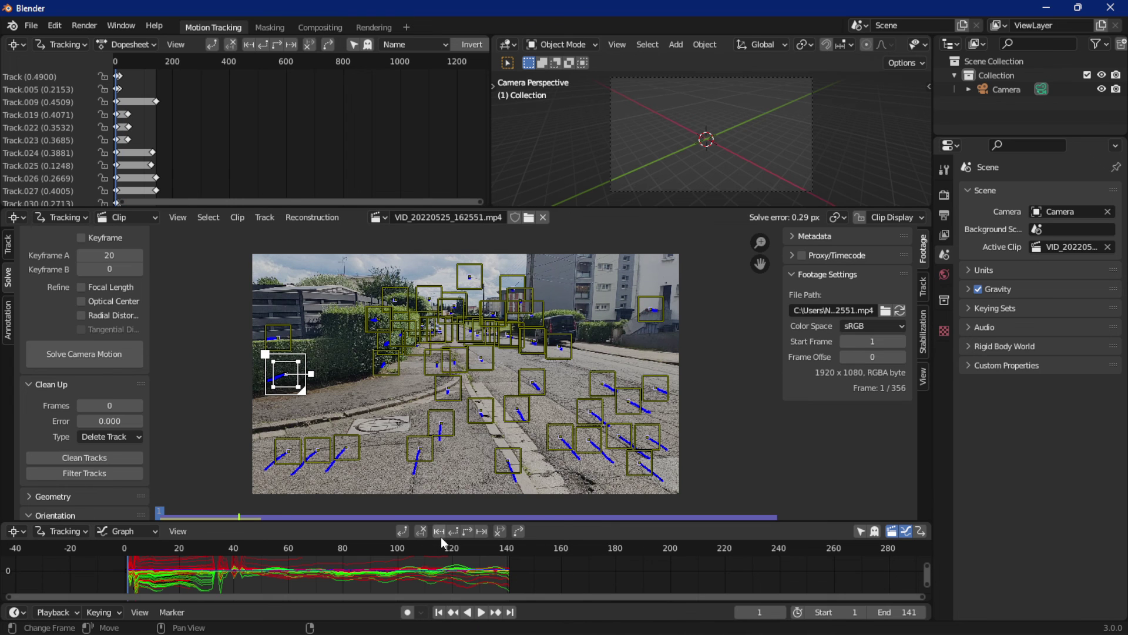